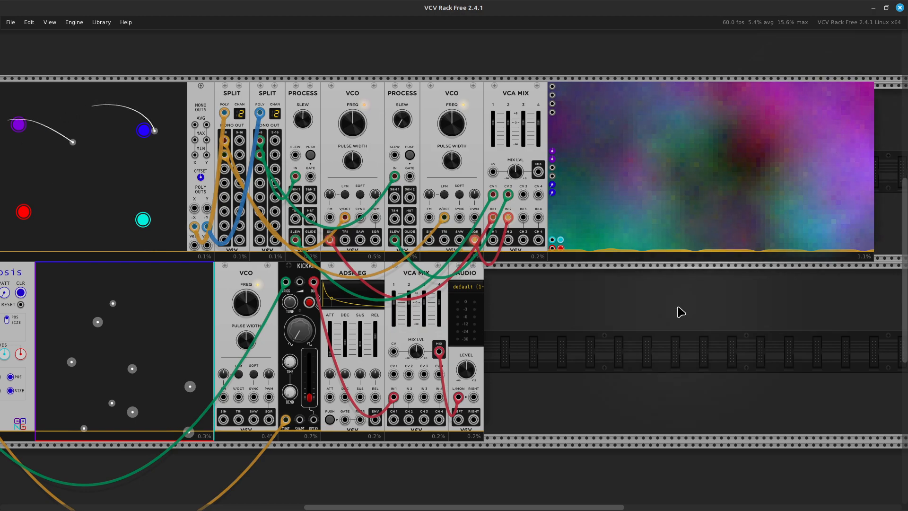
Step: Browse the full module library with the search filter cleared, and close it without adding a module
right_click(556, 349)
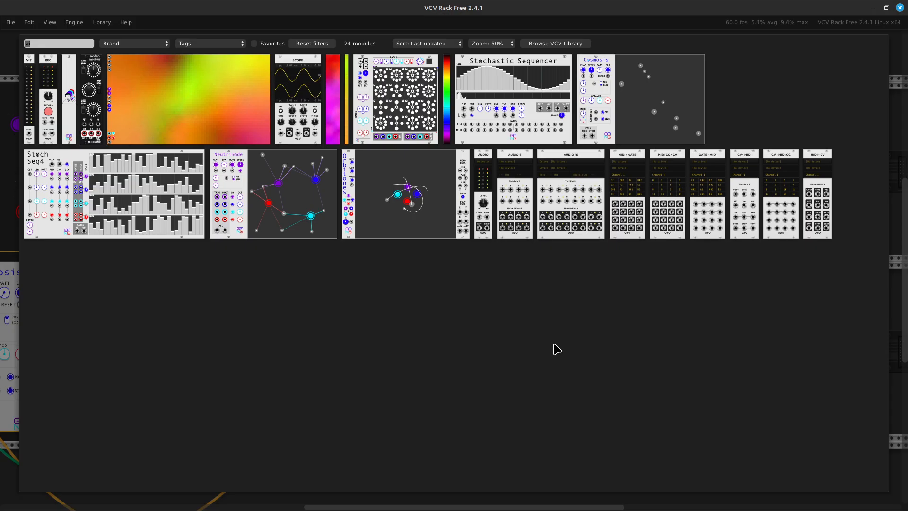
key("BackSpace")
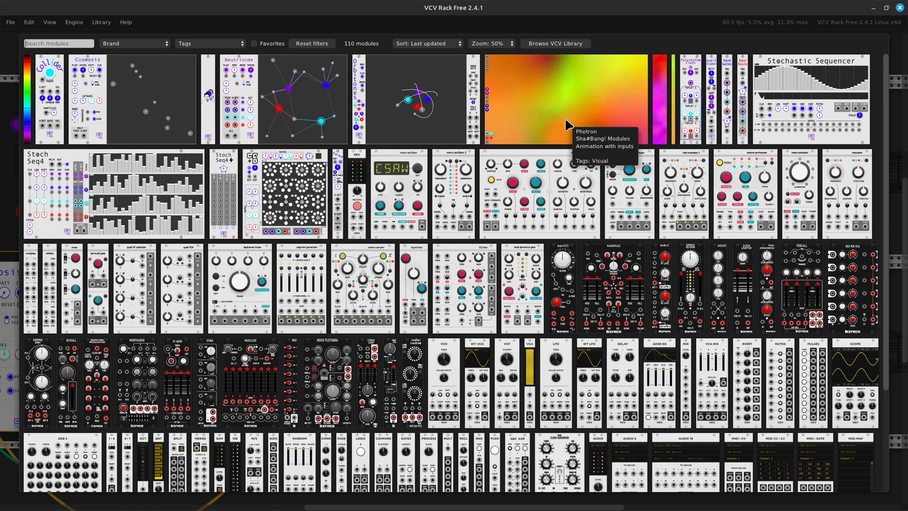
key("Escape")
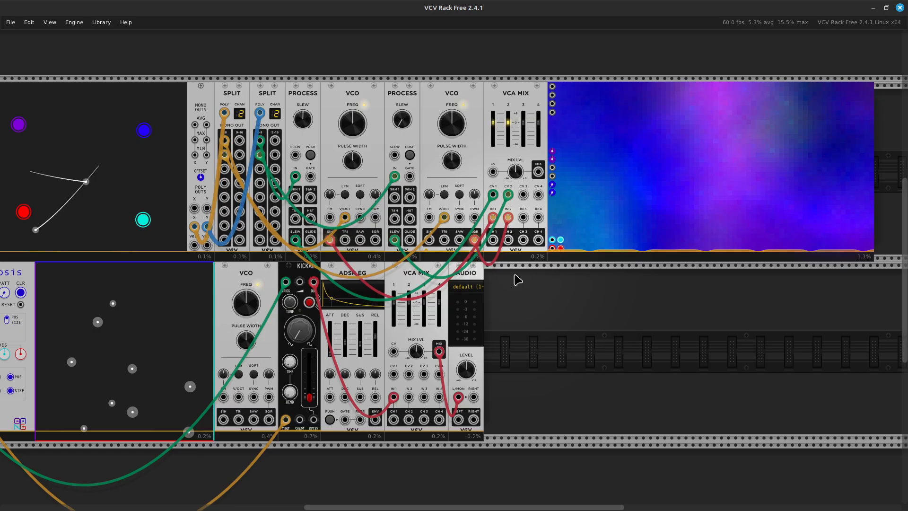
Step: Examine the Cosmosis patch, following its poly trigger and V/Oct cables to the Kickall and the output chain through VCA Mix to Audio
scroll(508, 283, "left", 6)
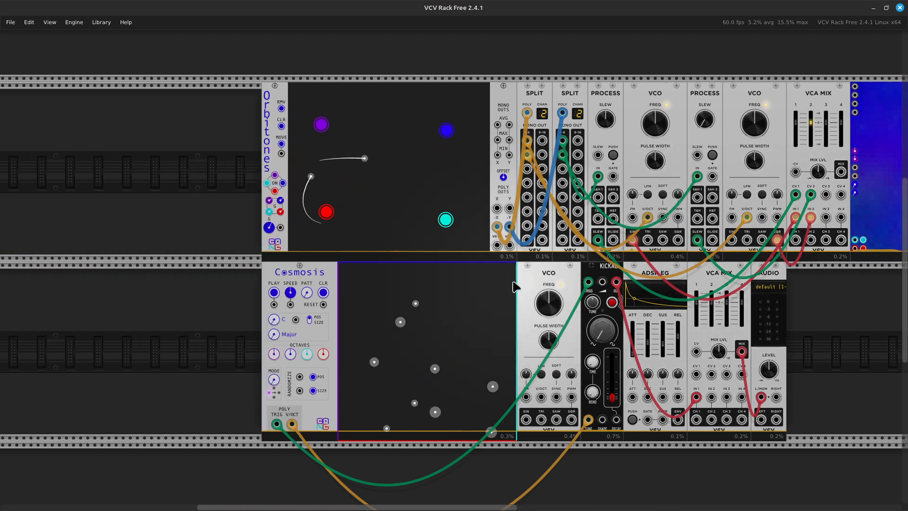
scroll(509, 283, "up", 4)
scroll(517, 287, "down", 5)
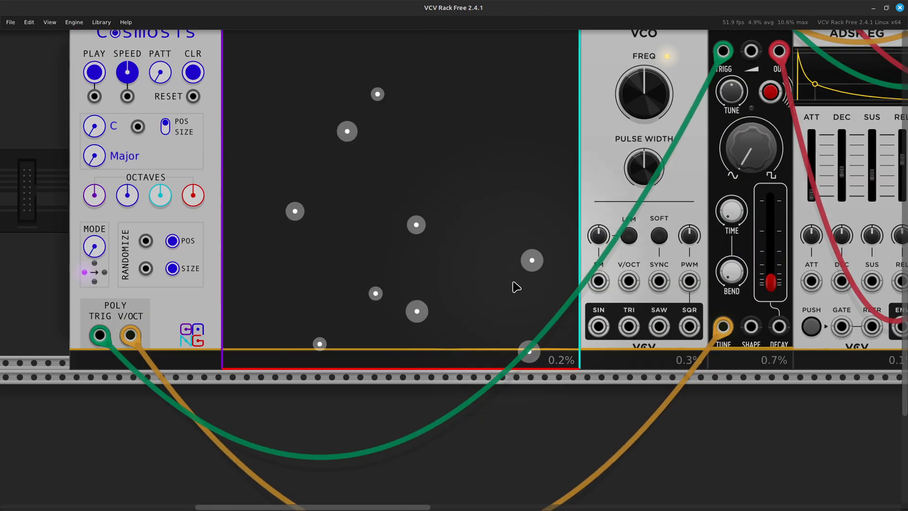
scroll(516, 287, "up", 2)
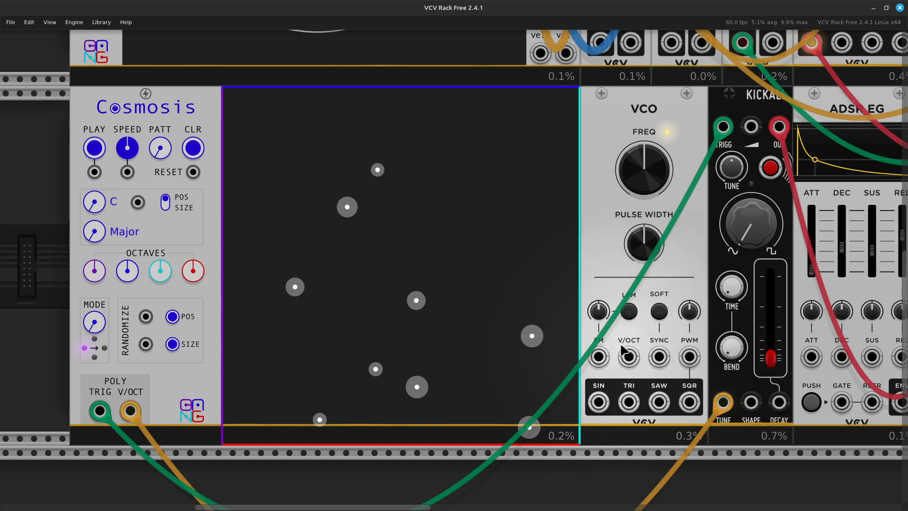
scroll(623, 387, "right", 5)
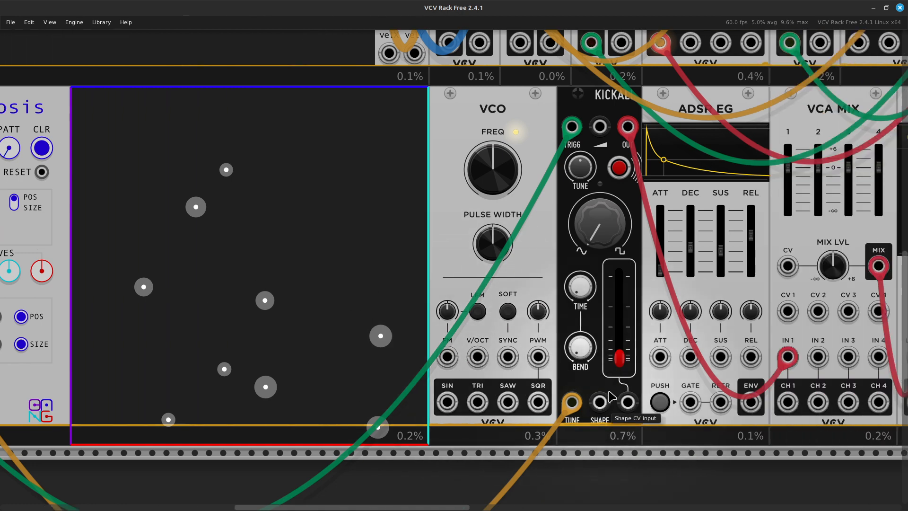
scroll(593, 410, "right", 3)
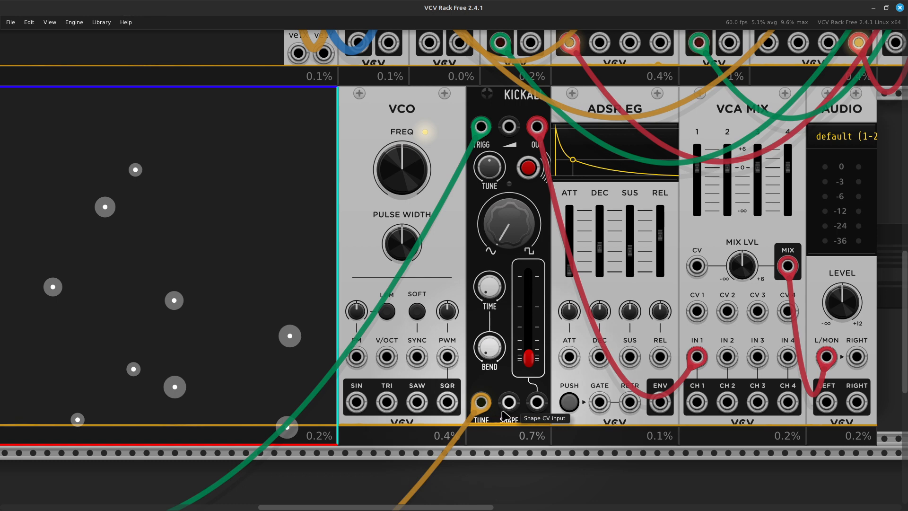
scroll(508, 409, "left", 11)
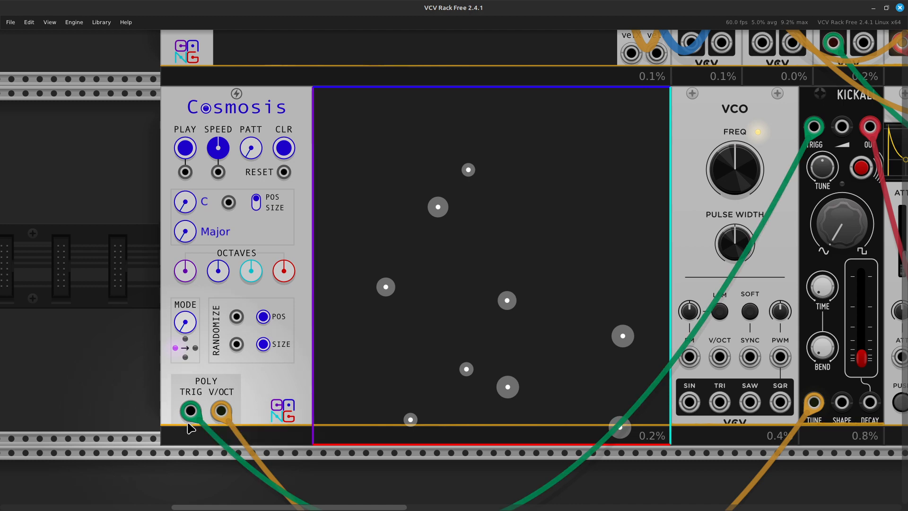
scroll(190, 428, "right", 12)
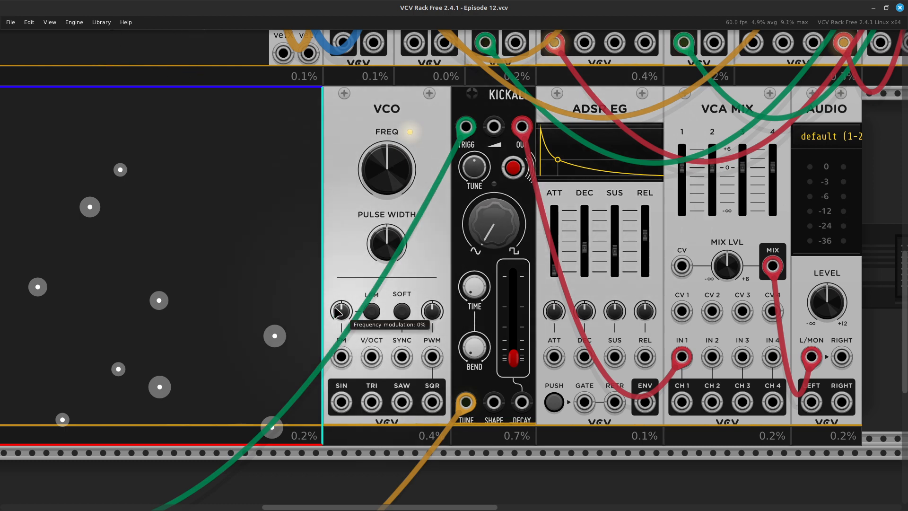
scroll(192, 339, "left", 6)
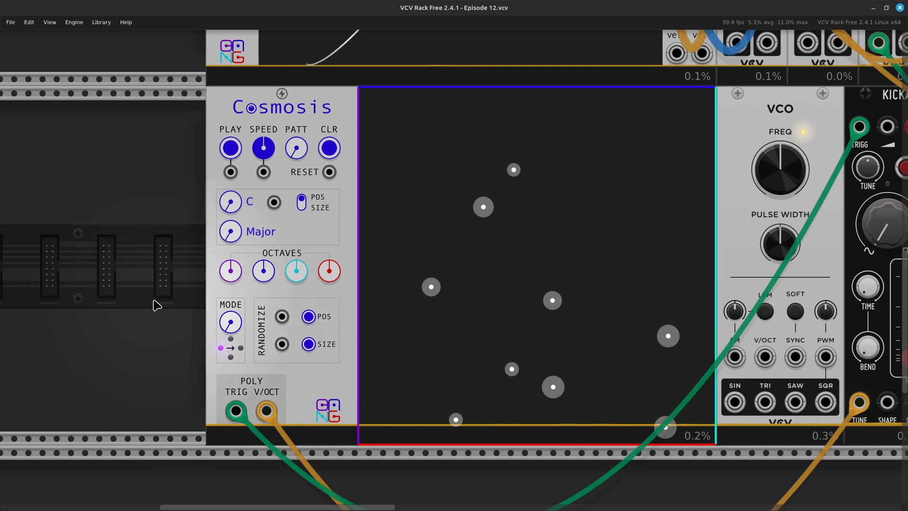
Step: Examine the Cosmosis module's play and speed controls up close, including the speed knob's value settings
key("ctrl+equal")
key("ctrl+equal")
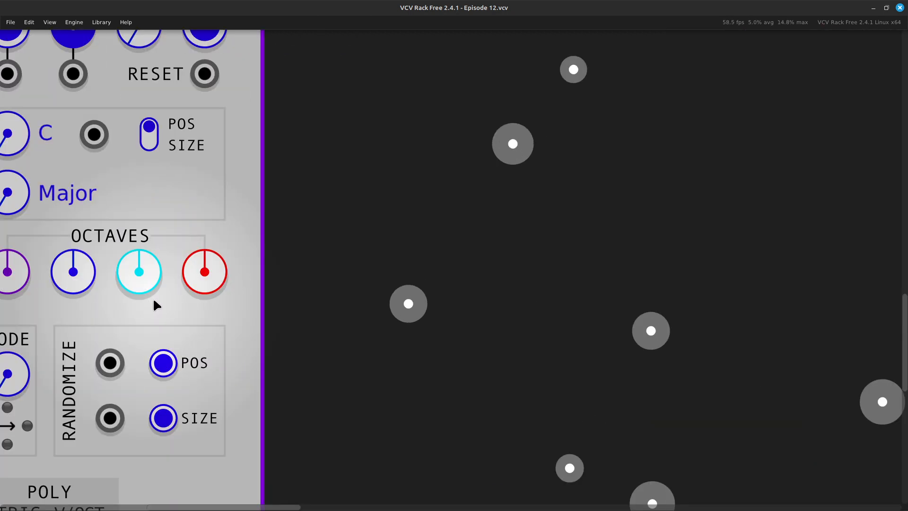
scroll(156, 305, "up", 3)
scroll(154, 303, "up", 2)
scroll(154, 303, "left", 3)
scroll(153, 302, "down", 1)
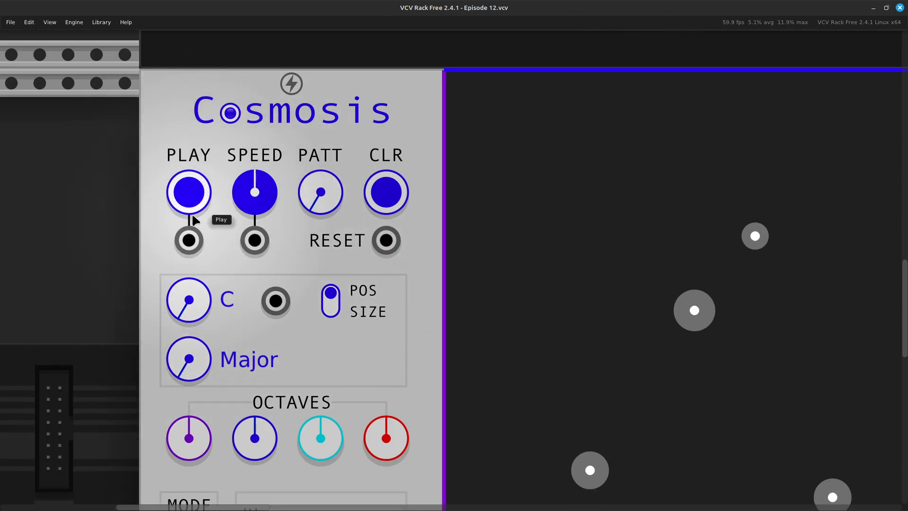
right_click(252, 202)
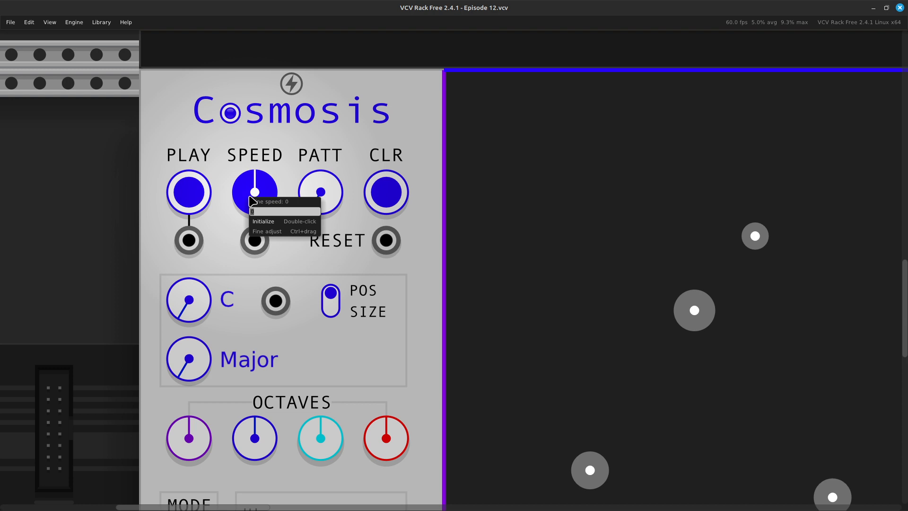
left_click(401, 286)
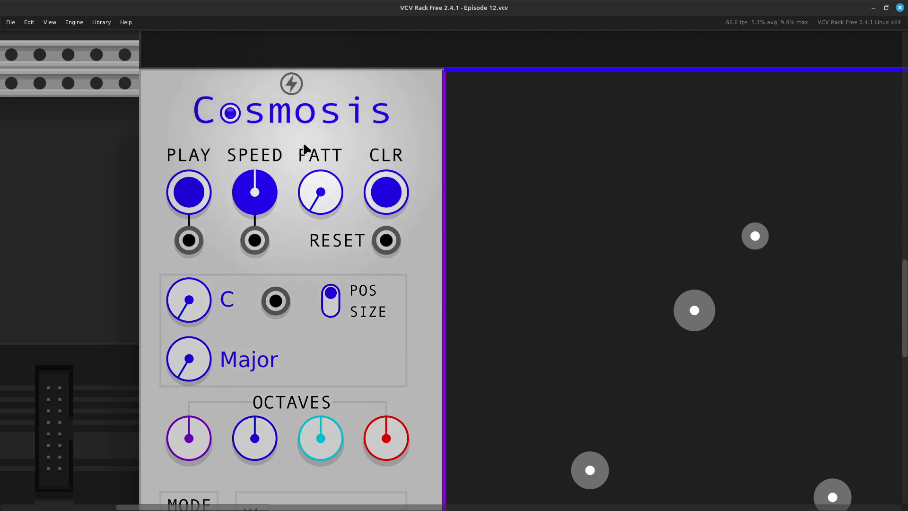
Step: Set the Cosmosis pattern to Aquarius after trying Andromeda and clearing the display
mouse_move(321, 192)
left_mouse_down()
mouse_move(320, 147)
mouse_move(321, 192)
left_mouse_up()
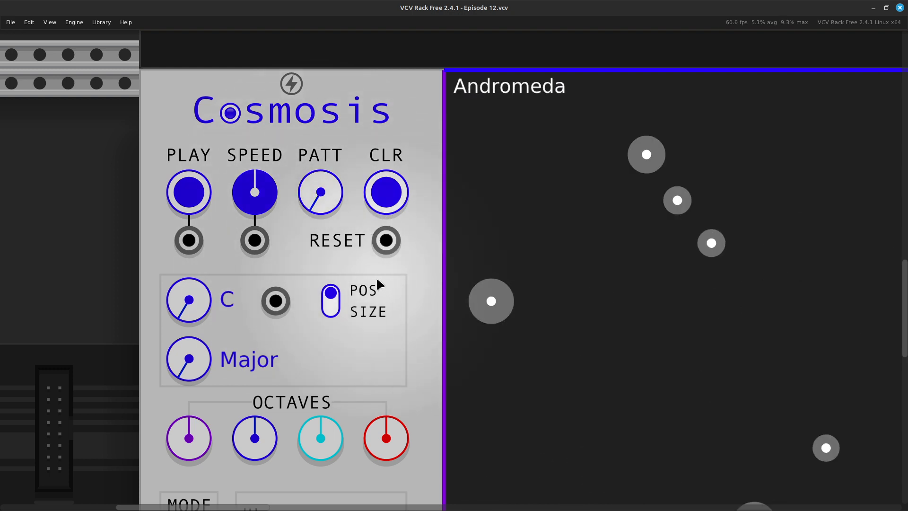
left_click(380, 202)
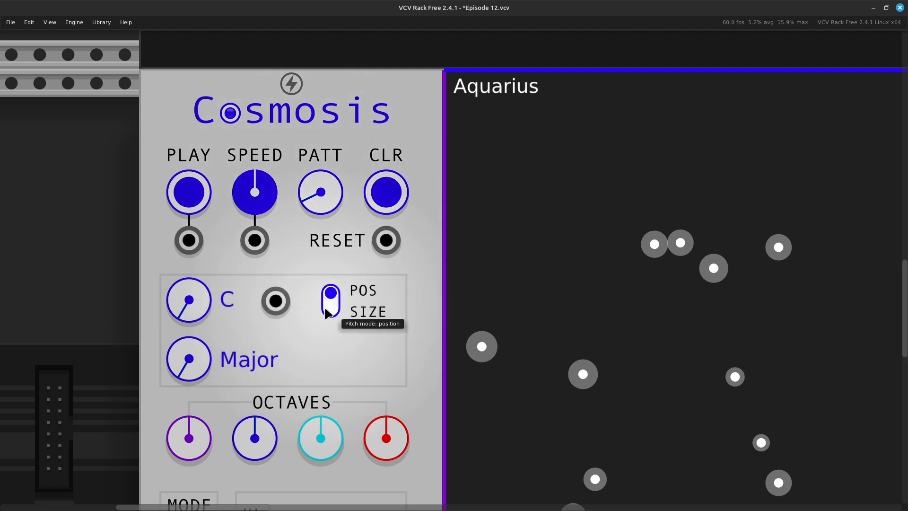
Step: Examine the Aquarius star layout alongside the Cosmosis octave, mode, randomize and poly output sections
scroll(328, 309, "down", 3)
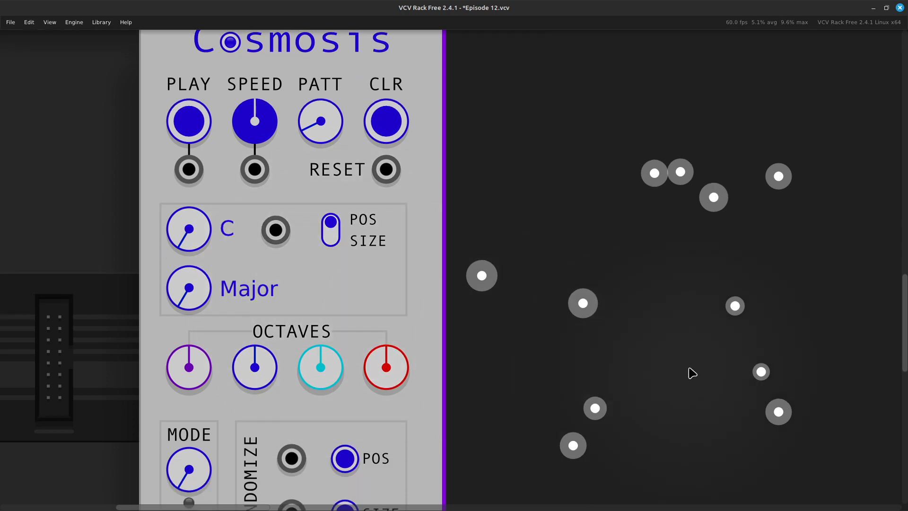
scroll(629, 393, "right", 8)
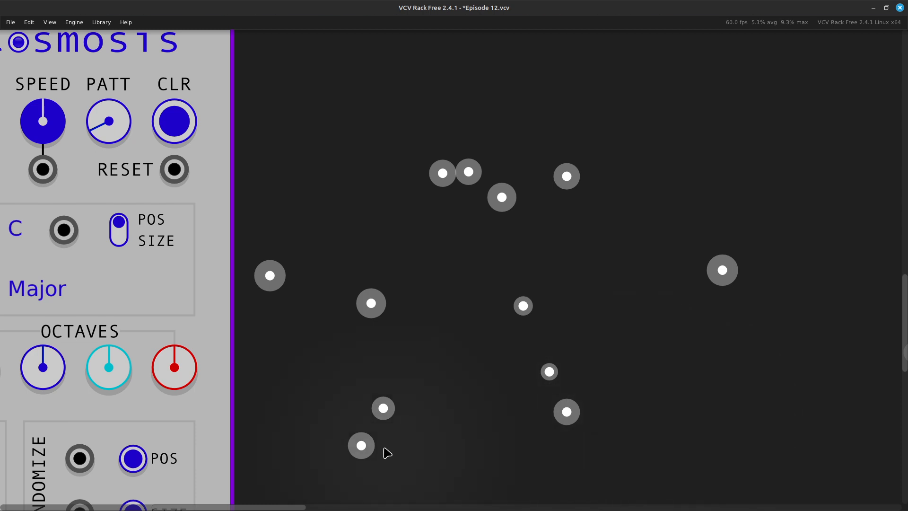
scroll(420, 463, "left", 8)
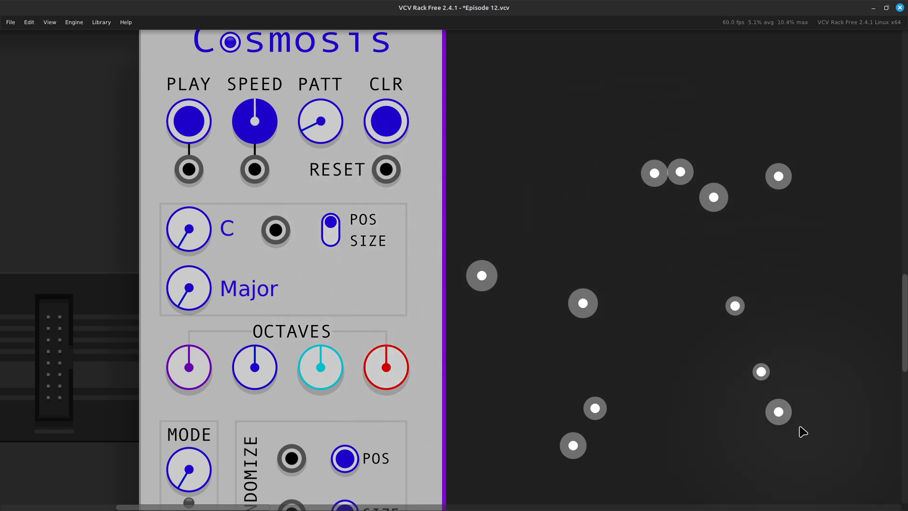
scroll(486, 360, "down", 4)
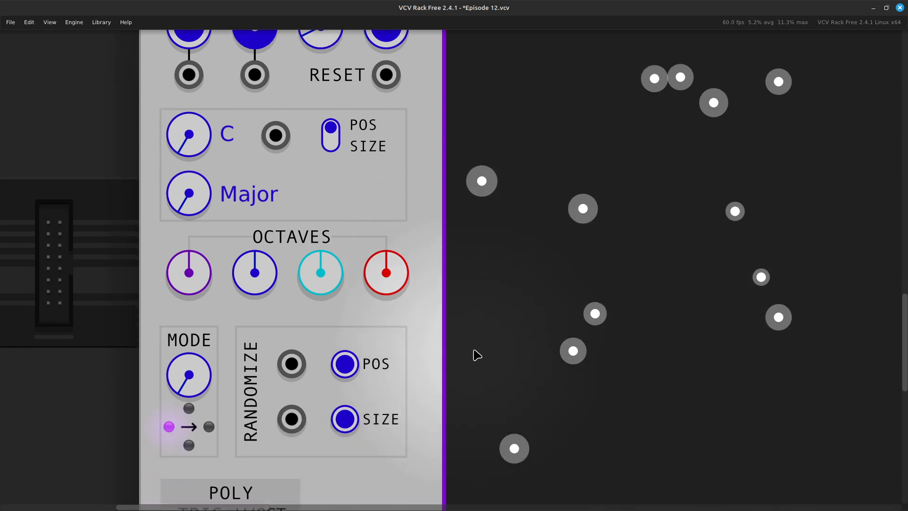
scroll(476, 354, "down", 5)
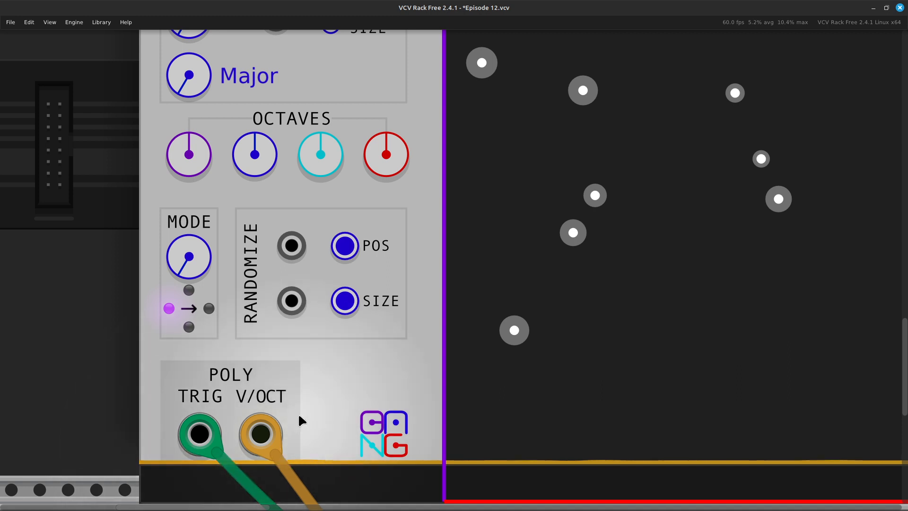
scroll(300, 420, "up", 12)
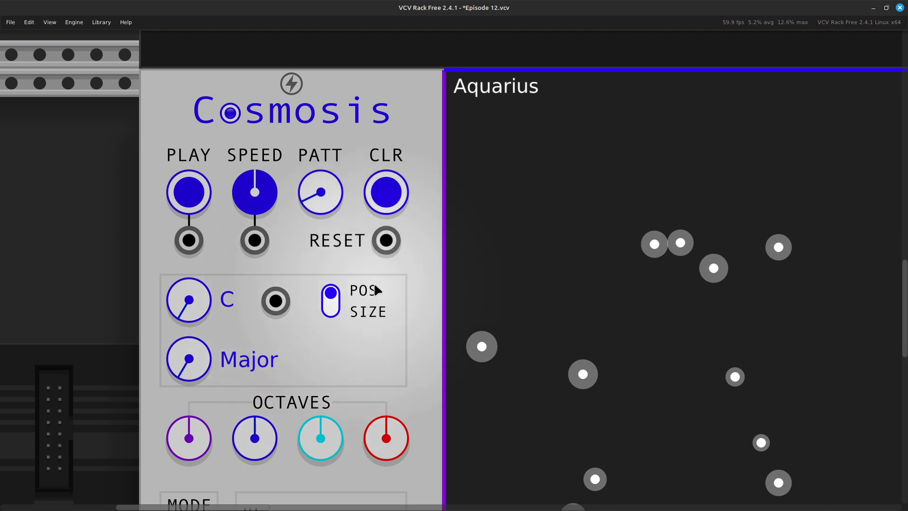
scroll(501, 430, "down", 5)
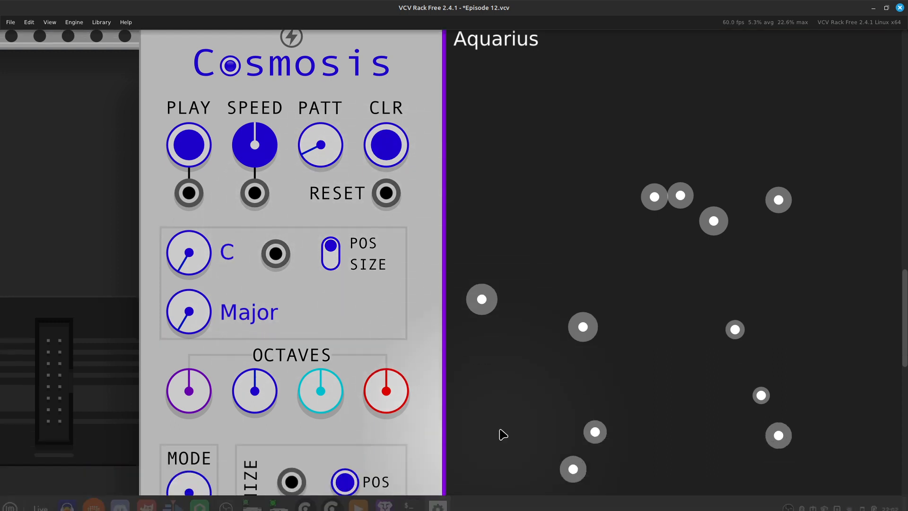
scroll(506, 426, "up", 4)
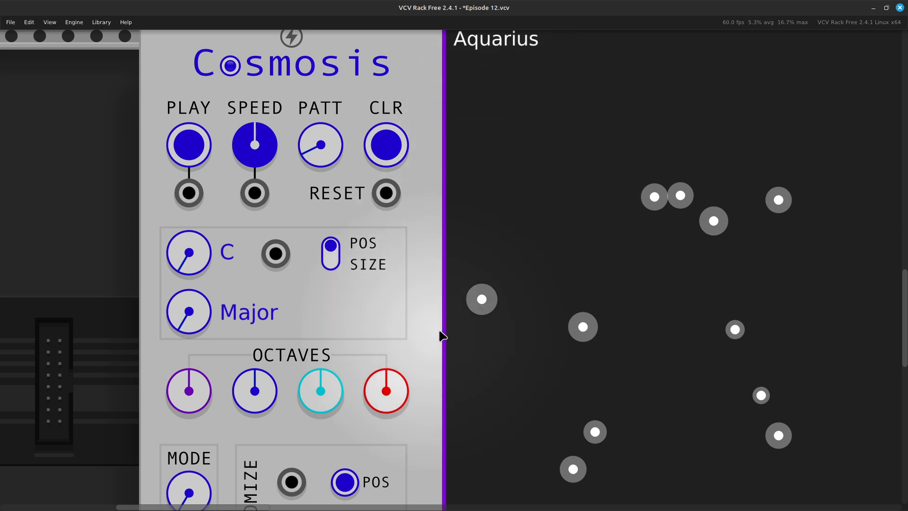
scroll(530, 323, "down", 5)
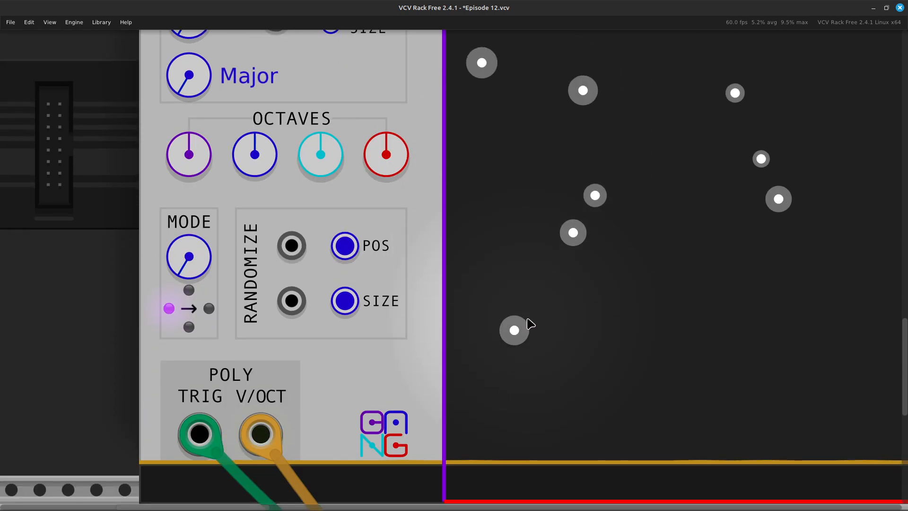
Step: Examine the Cosmosis display's coloured edges, the stars' positions and sizes, and the pitch mode switch
scroll(531, 324, "down", 2)
scroll(523, 334, "right", 2)
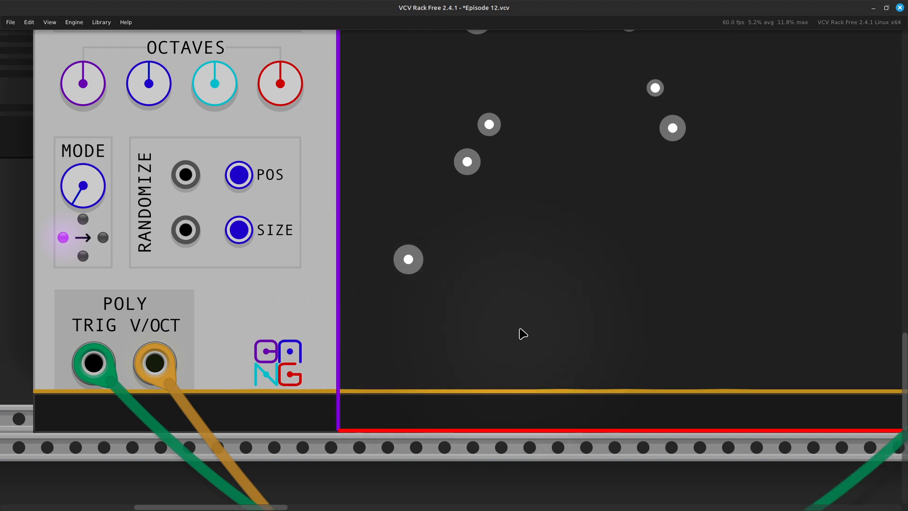
scroll(522, 334, "right", 8)
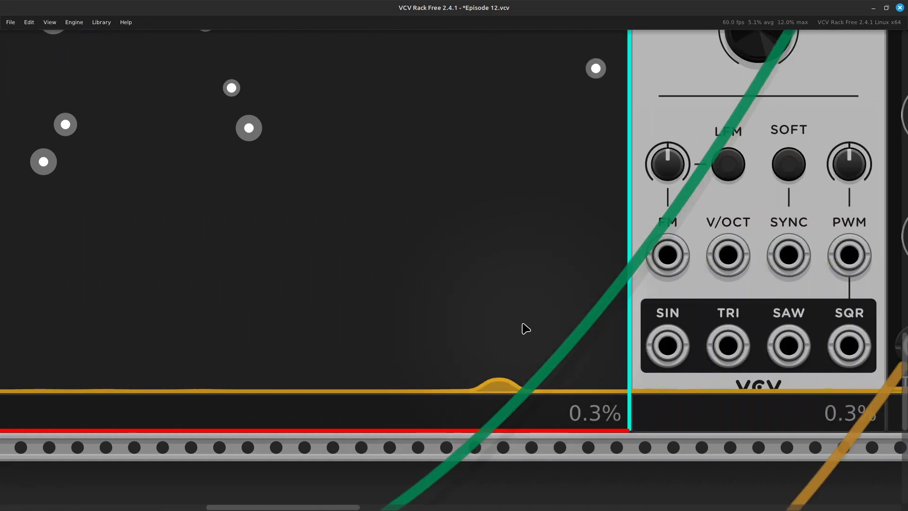
scroll(613, 237, "up", 5)
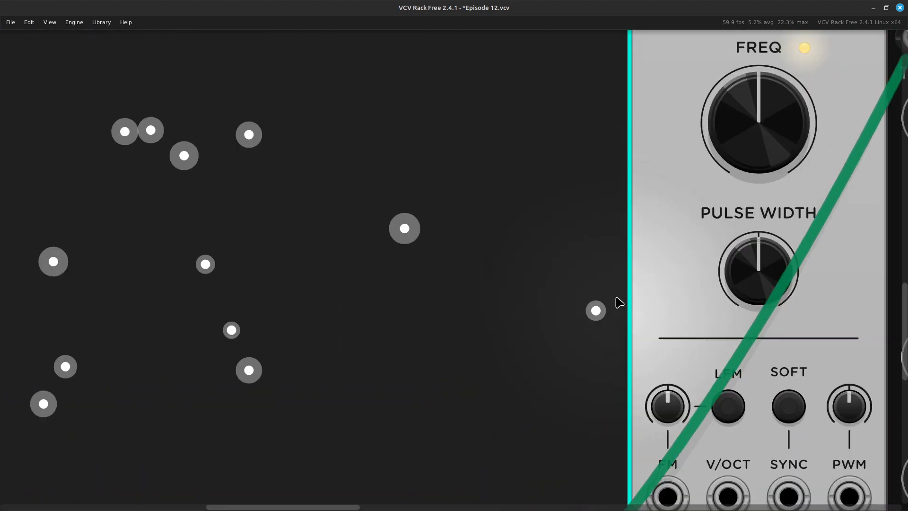
scroll(624, 312, "up", 1)
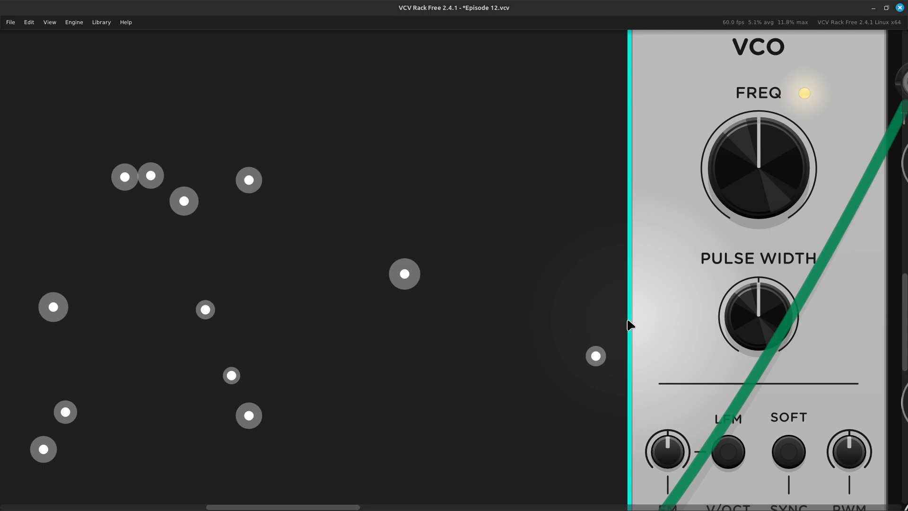
scroll(629, 326, "left", 5)
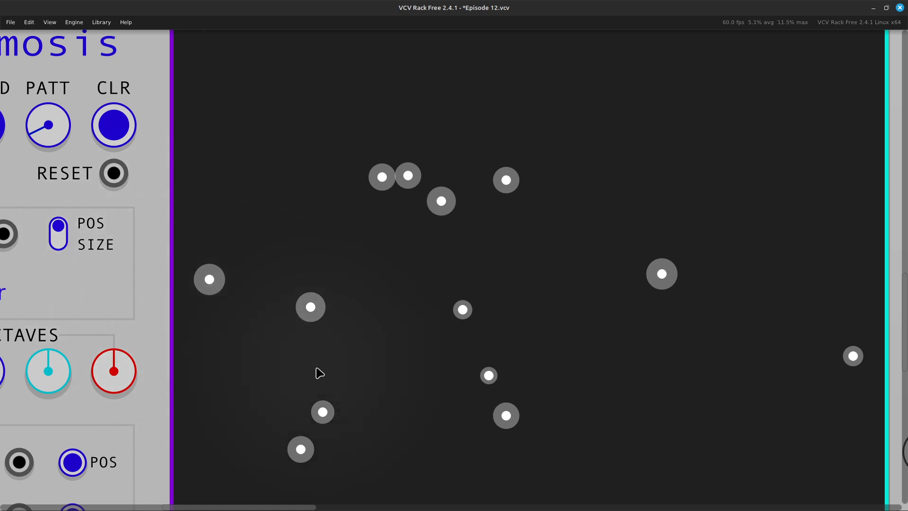
scroll(360, 408, "up", 5)
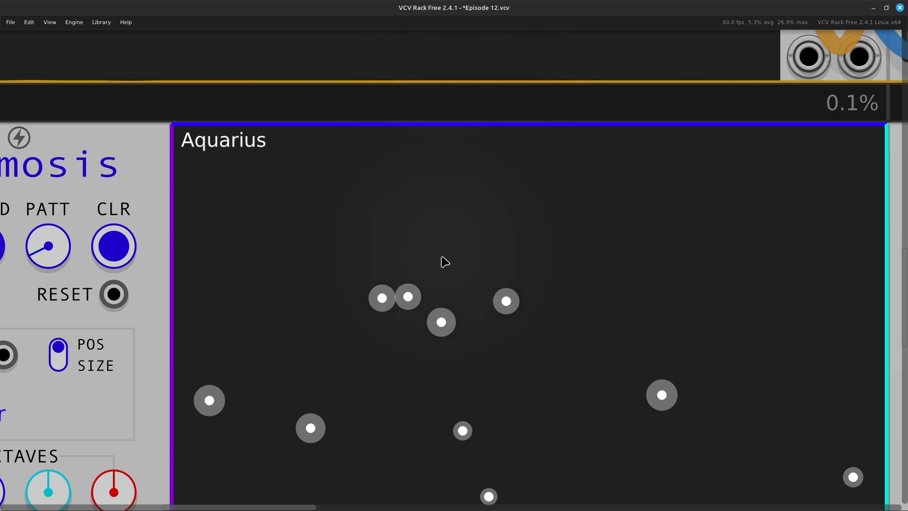
scroll(469, 161, "down", 5)
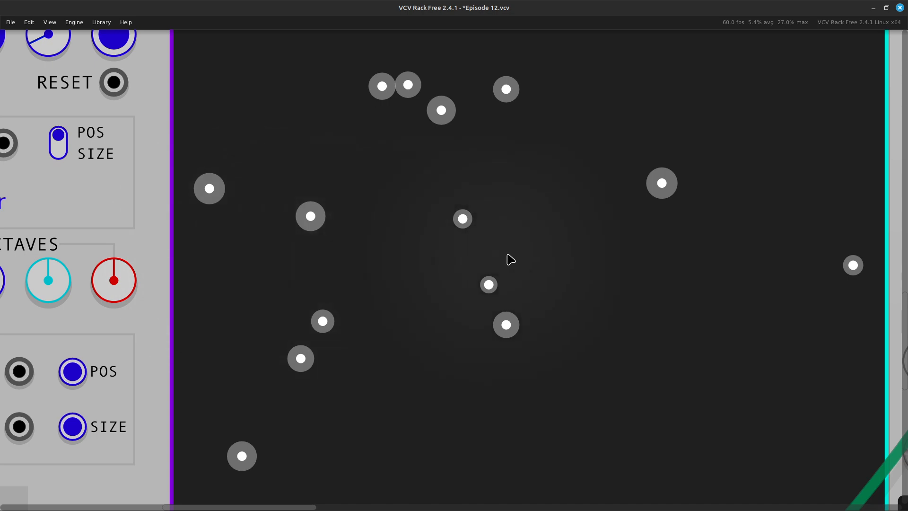
scroll(476, 300, "up", 3)
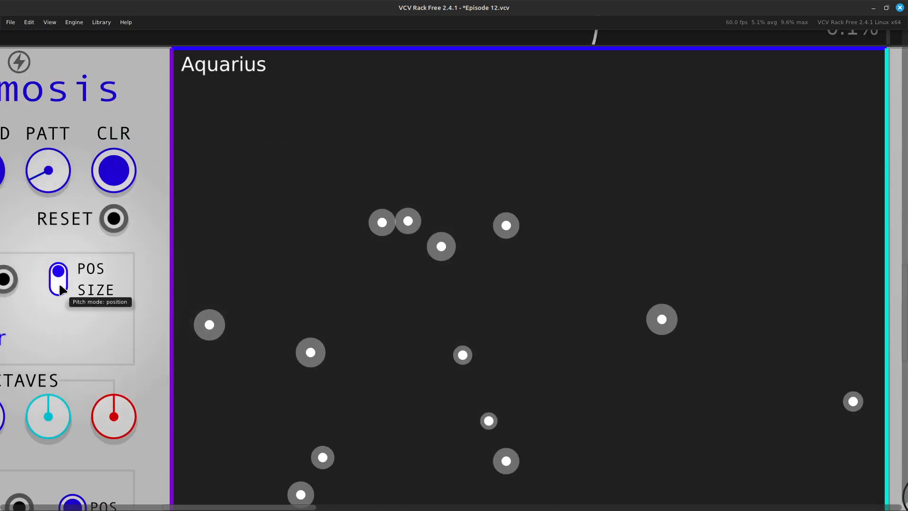
scroll(279, 402, "down", 7)
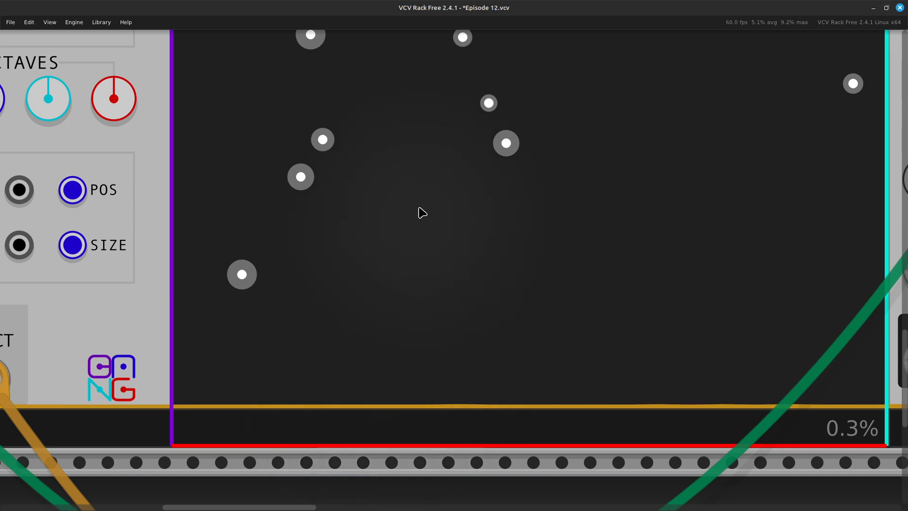
Step: Set the Cosmosis scale to Lydian
scroll(421, 208, "up", 10)
scroll(410, 289, "left", 9)
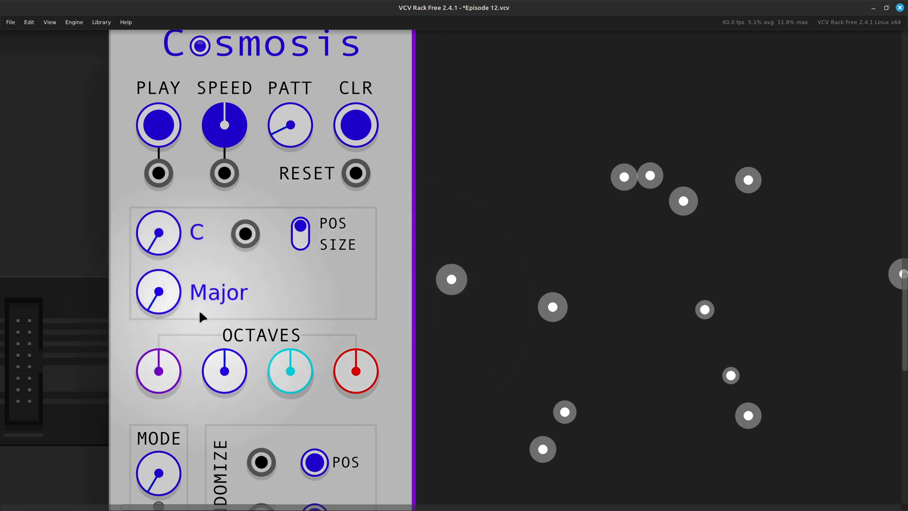
scroll(219, 326, "left", 5)
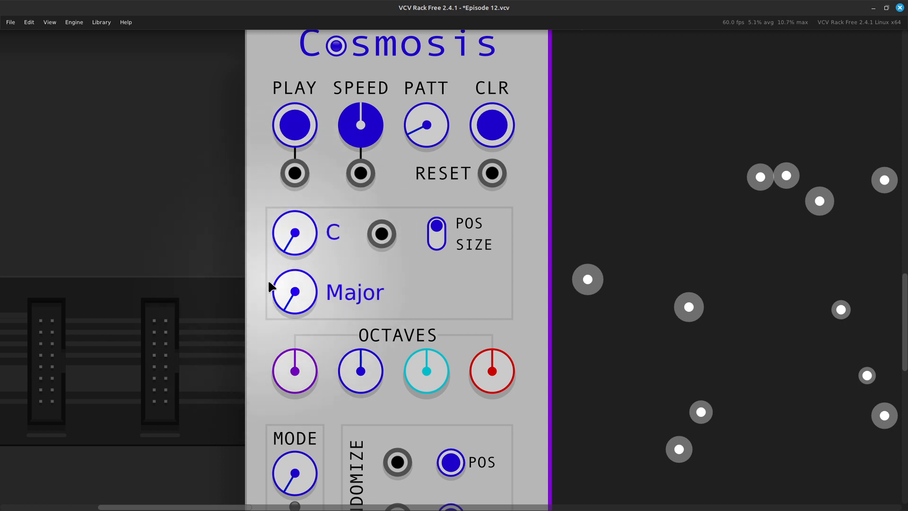
mouse_move(287, 291)
left_click_drag(287, 291, 288, 269)
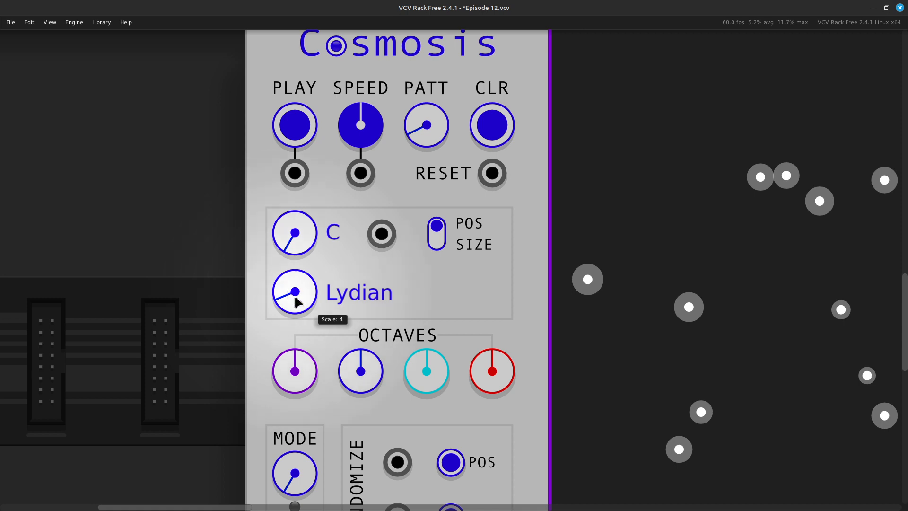
mouse_move(289, 239)
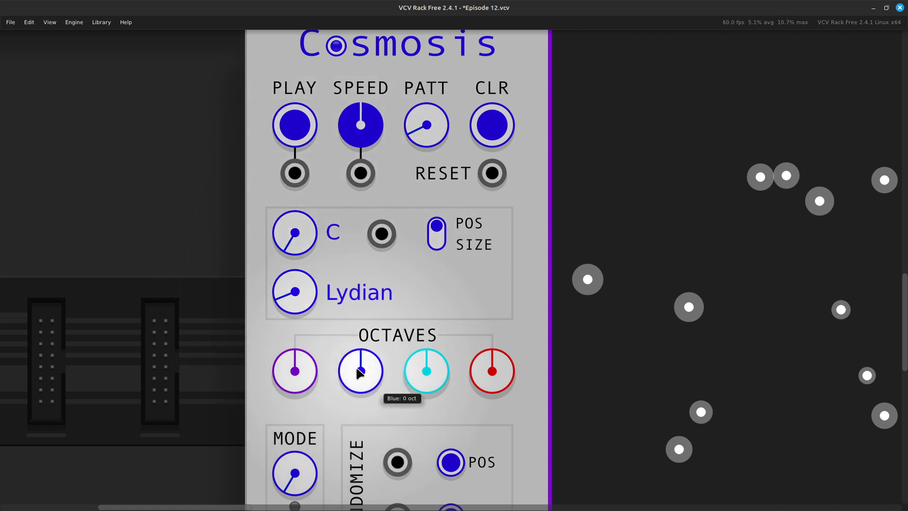
Step: Examine the Cosmosis coloured octave knobs together with the mode knob and its direction lights
scroll(355, 379, "down", 3)
mouse_move(306, 376)
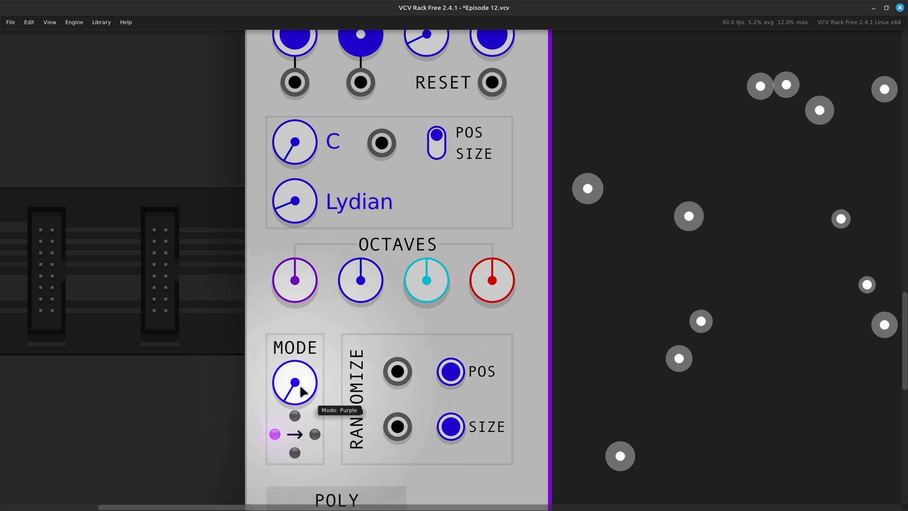
mouse_move(288, 161)
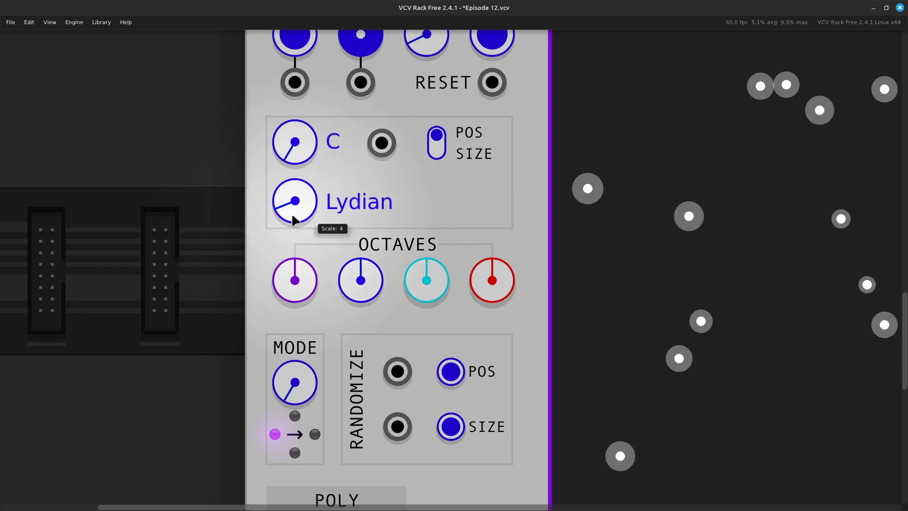
mouse_move(294, 197)
scroll(326, 203, "down", 3)
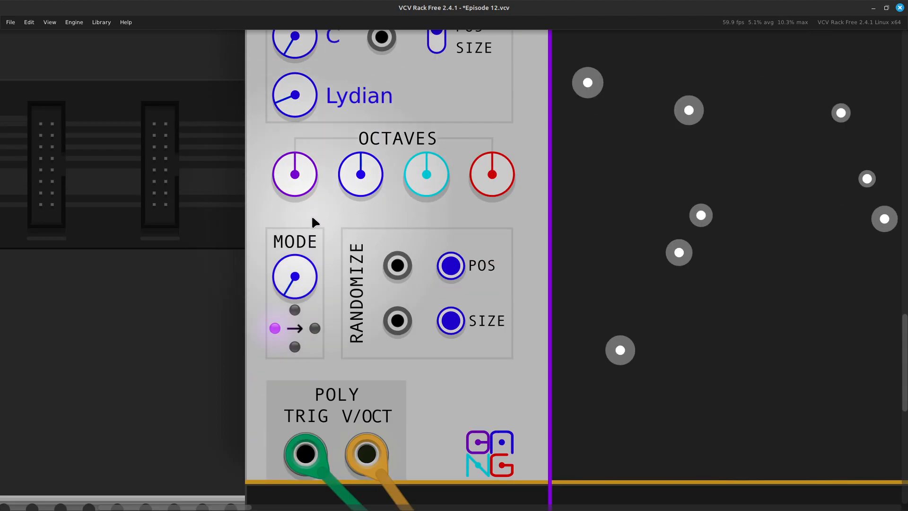
scroll(316, 197, "up", 3)
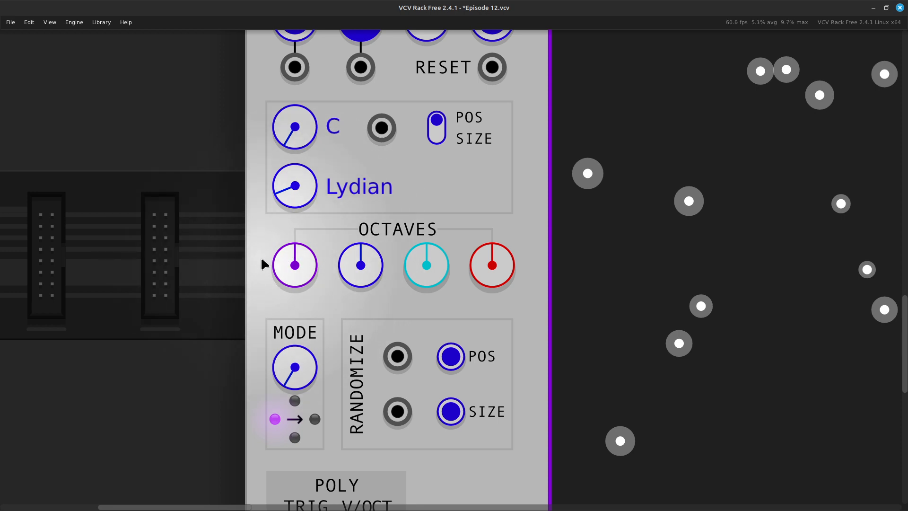
scroll(286, 298, "right", 3)
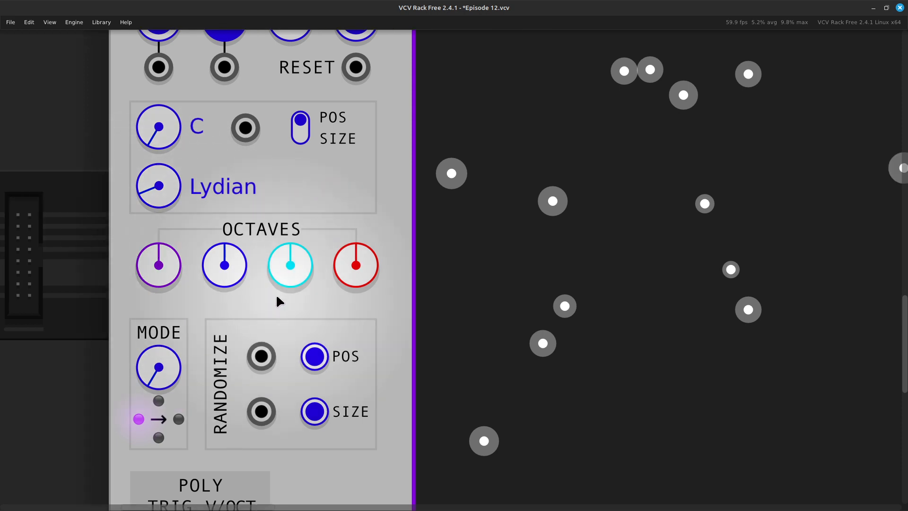
scroll(281, 305, "down", 2)
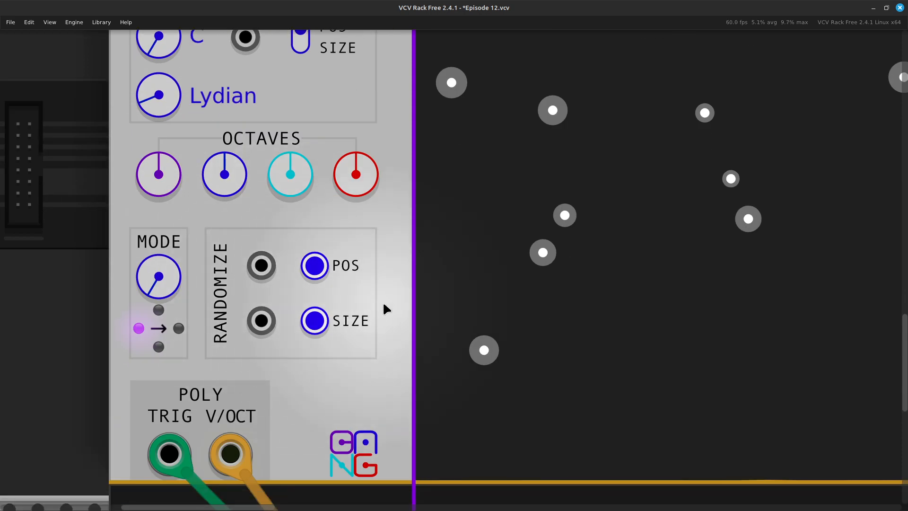
Step: Examine how the Aquarius stars are spread between the four coloured edges of the Cosmosis display
scroll(838, 257, "right", 6)
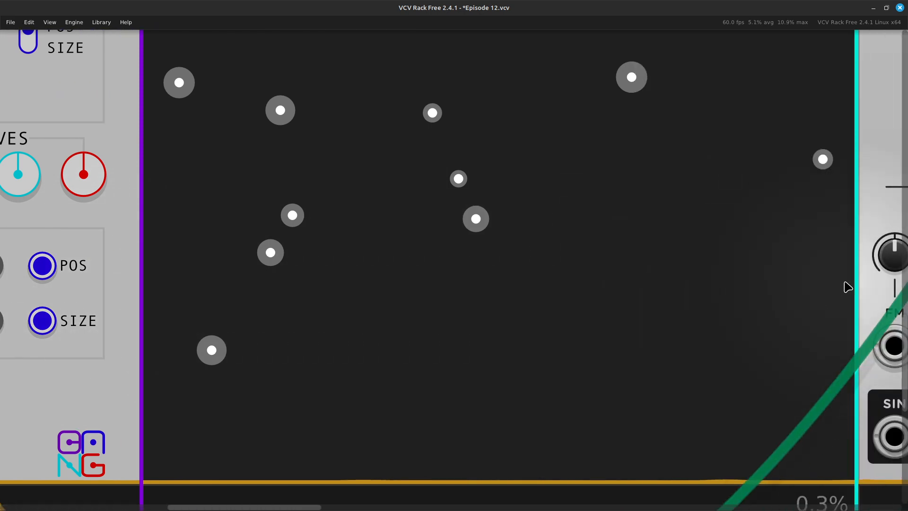
scroll(445, 298, "up", 6)
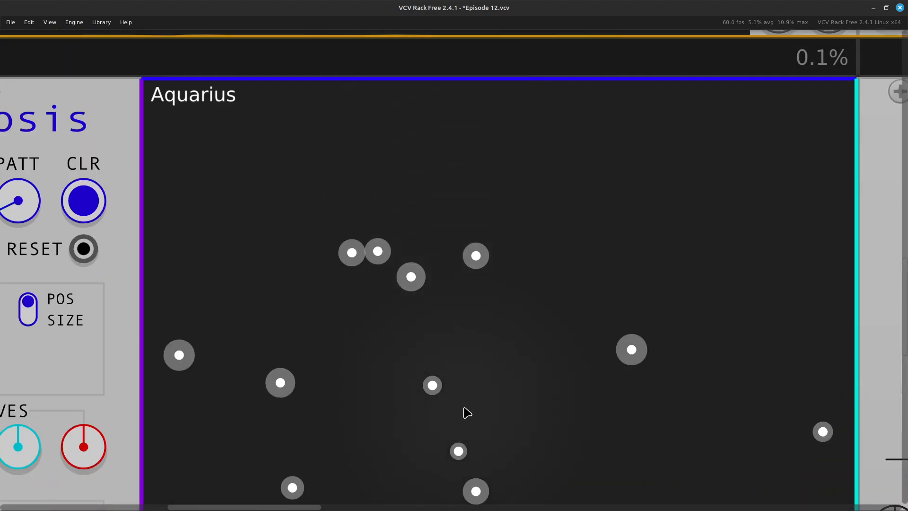
scroll(458, 468, "down", 8)
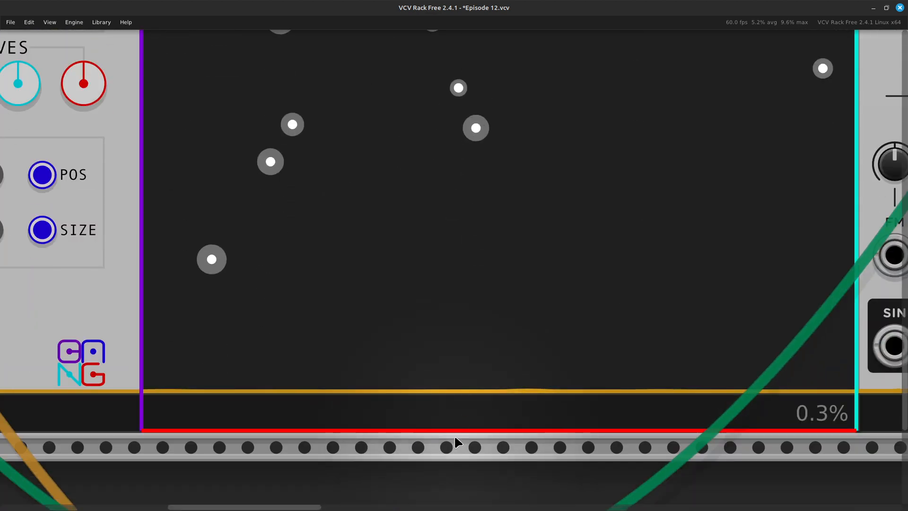
scroll(461, 399, "up", 1)
scroll(426, 24, "up", 4)
scroll(424, 35, "left", 6)
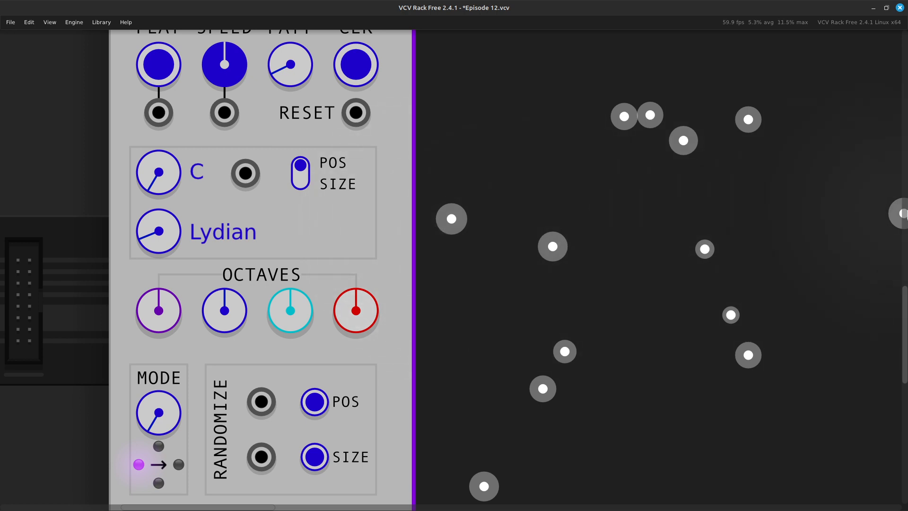
scroll(899, 214, "right", 5)
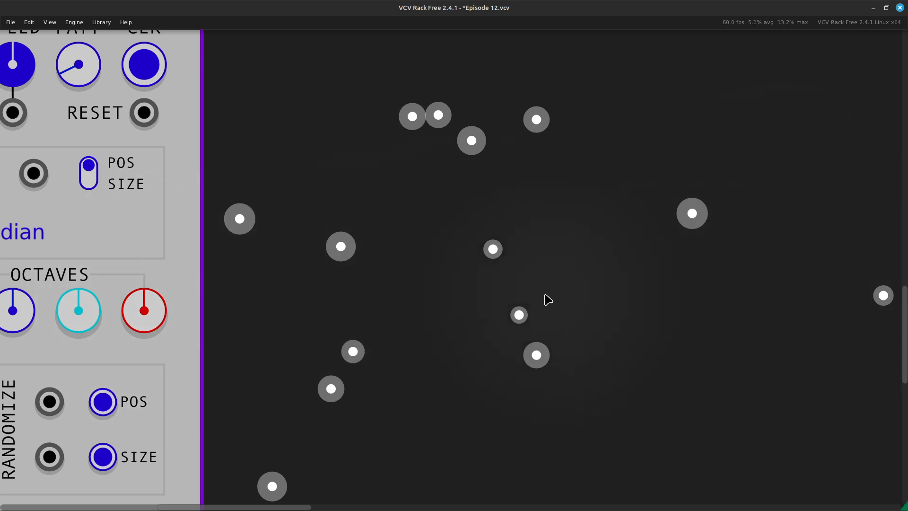
scroll(278, 290, "up", 2)
scroll(223, 294, "left", 4)
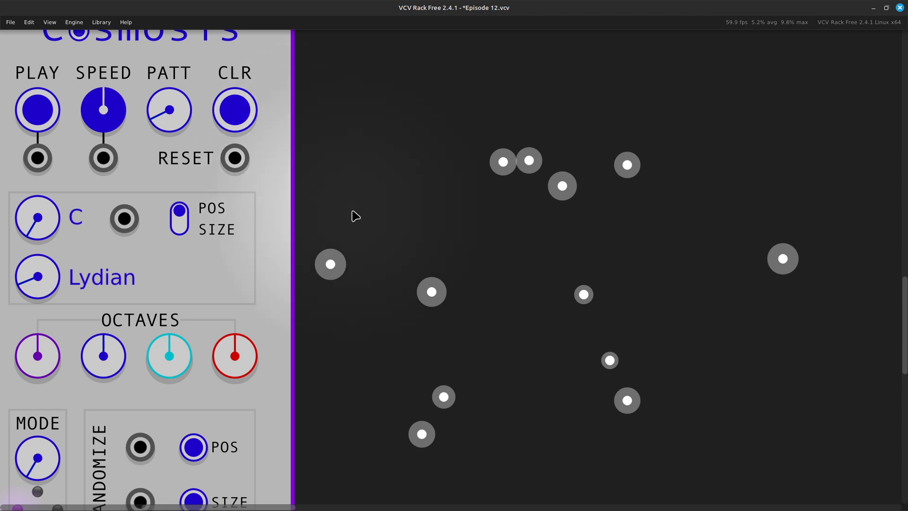
scroll(354, 231, "down", 5)
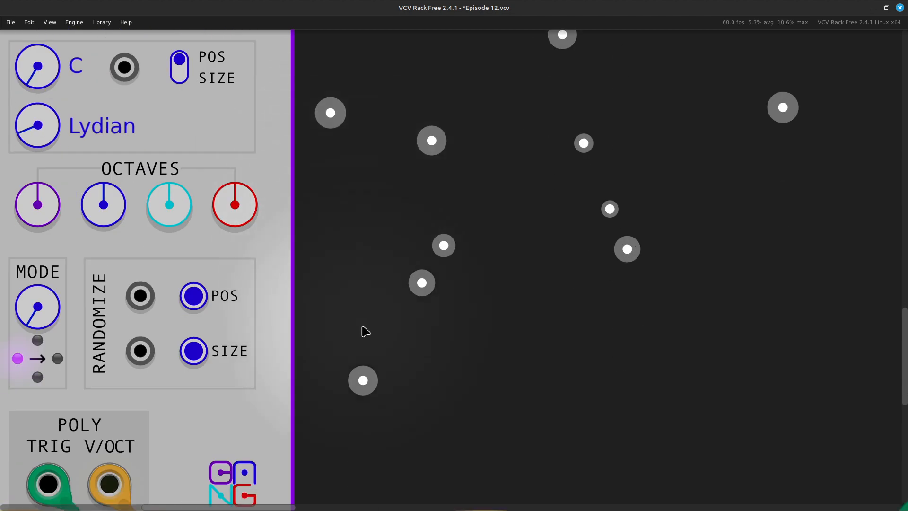
scroll(367, 393, "down", 5)
scroll(371, 347, "up", 8)
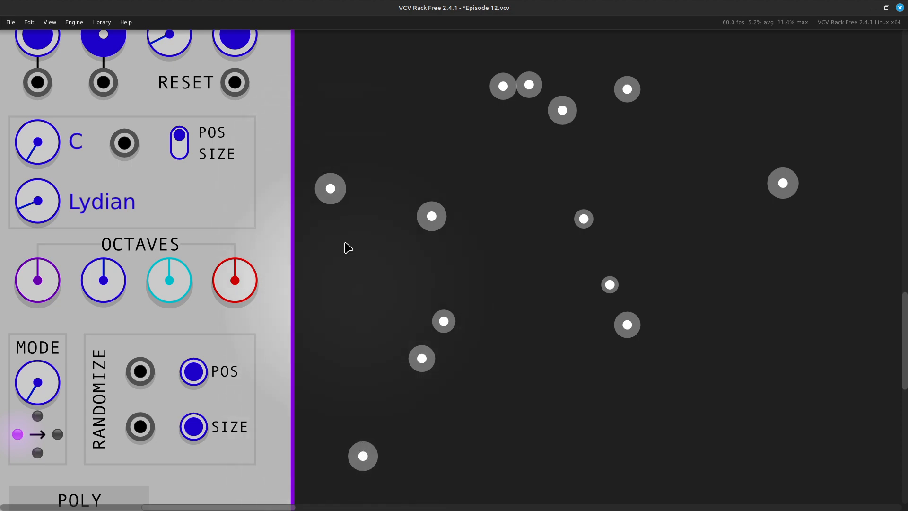
Step: Examine the Cosmosis pitch mode switch, then the mode knob's Purple setting and its four lights
scroll(375, 192, "up", 5)
scroll(371, 204, "left", 6)
scroll(371, 201, "down", 6)
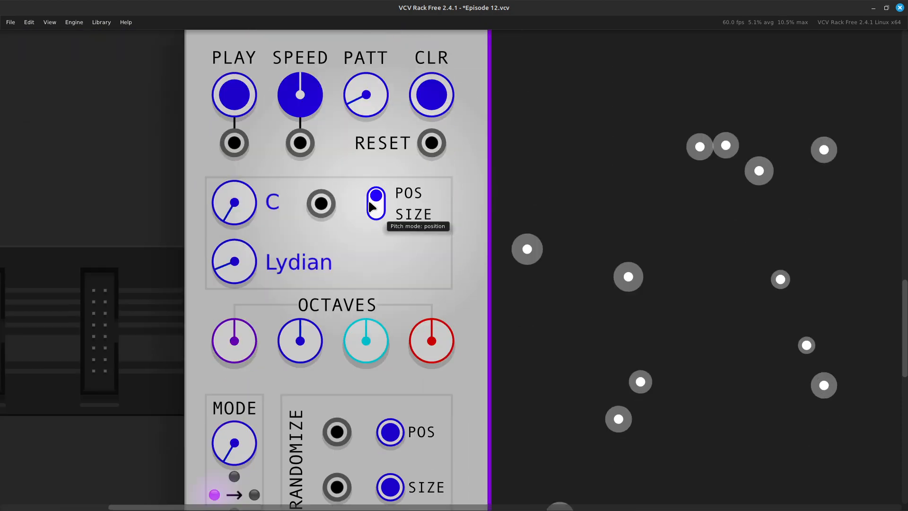
scroll(384, 218, "down", 4)
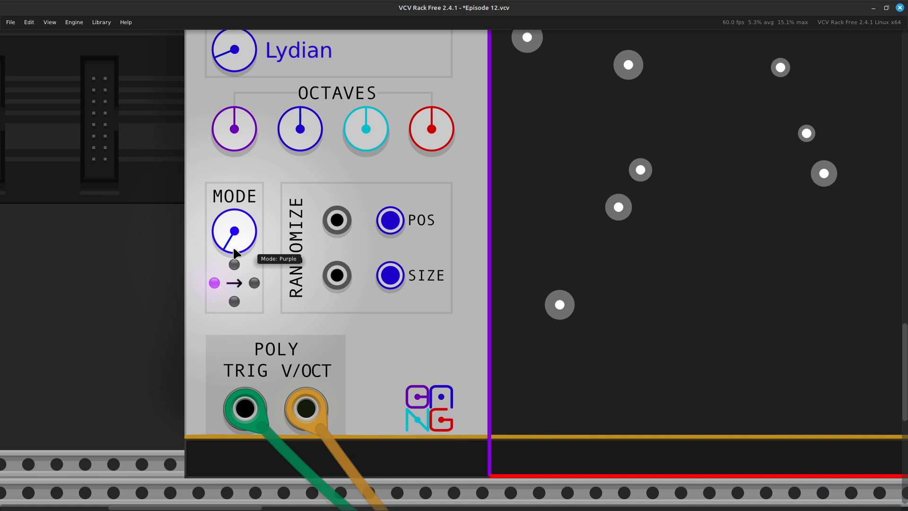
scroll(236, 253, "up", 3)
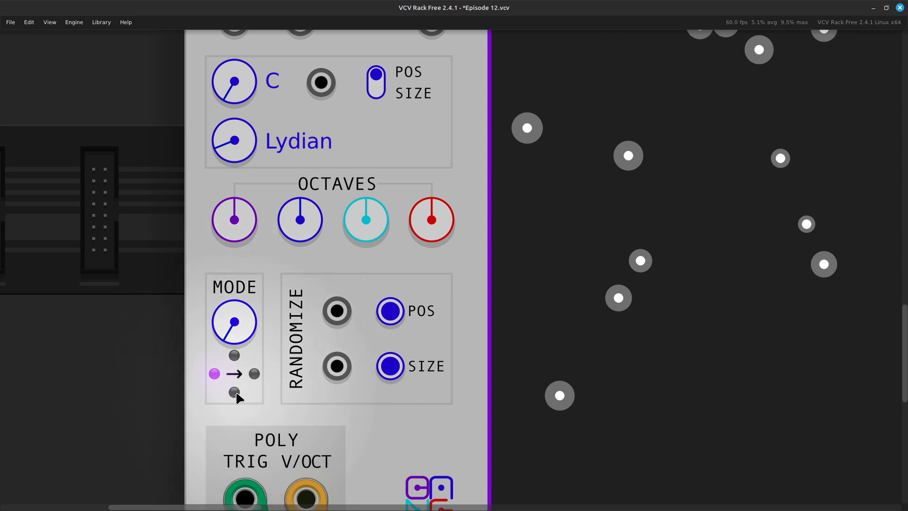
scroll(236, 397, "down", 5)
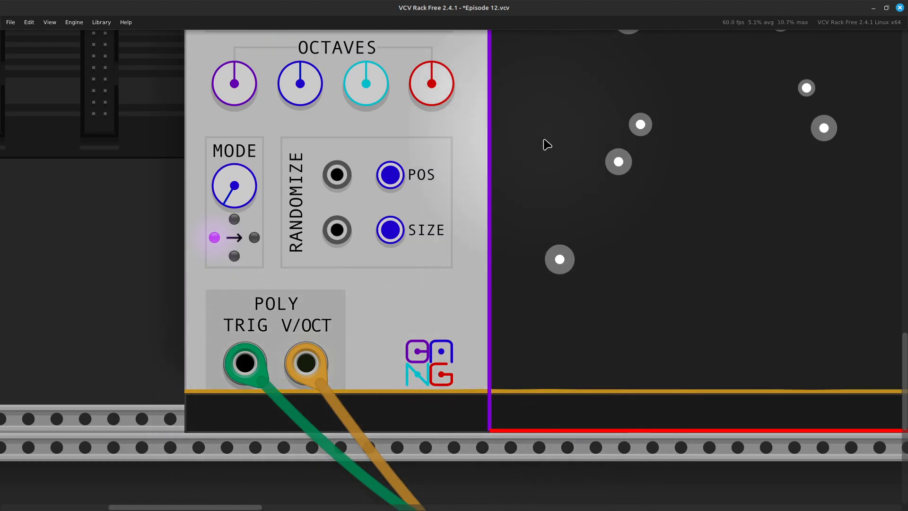
scroll(495, 253, "up", 4)
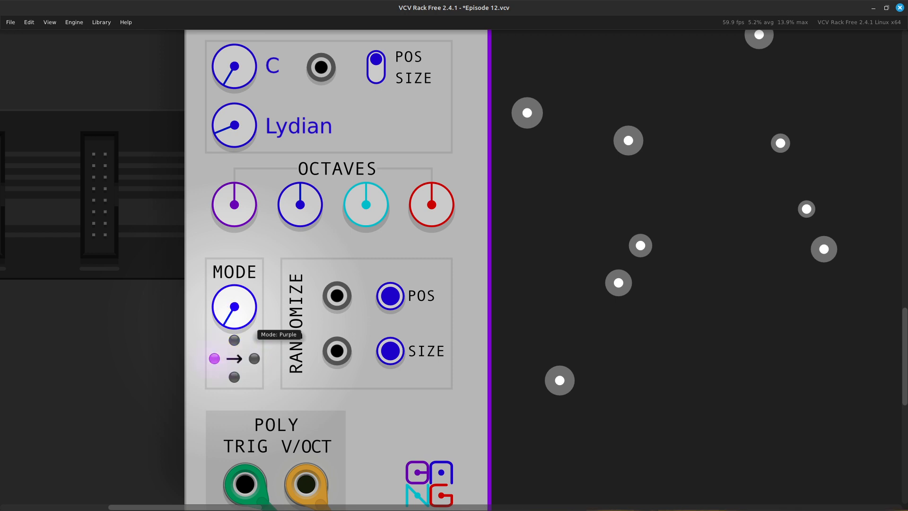
Step: Trace the purple, blue, cyan and red edges around the Aquarius star field
scroll(237, 322, "right", 6)
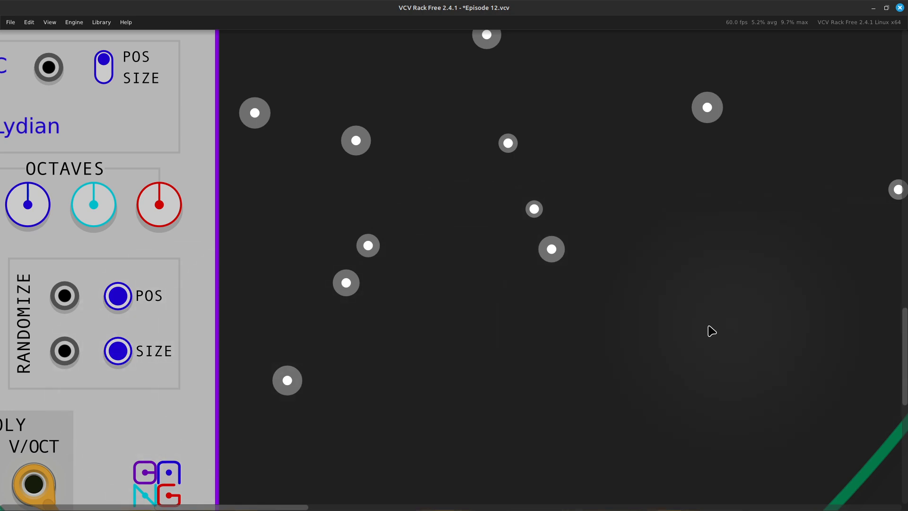
scroll(458, 386, "up", 3)
scroll(456, 386, "up", 6)
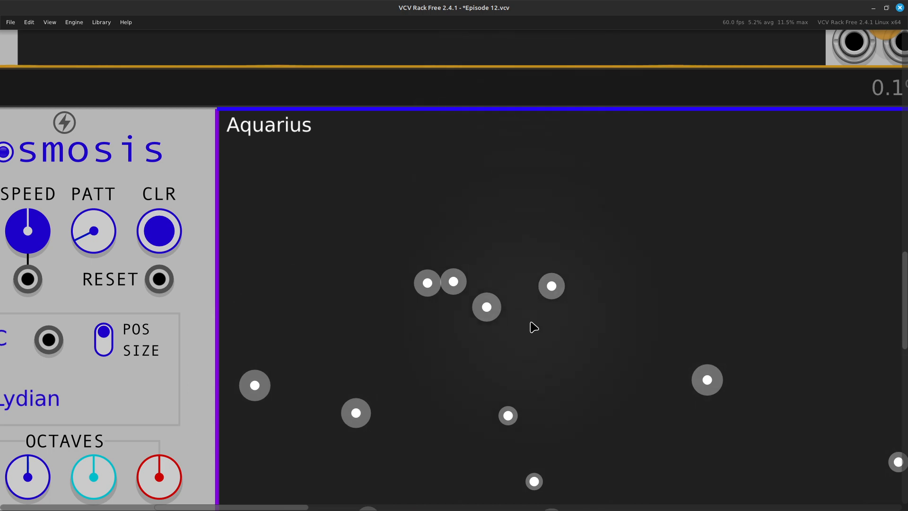
scroll(525, 461, "right", 10)
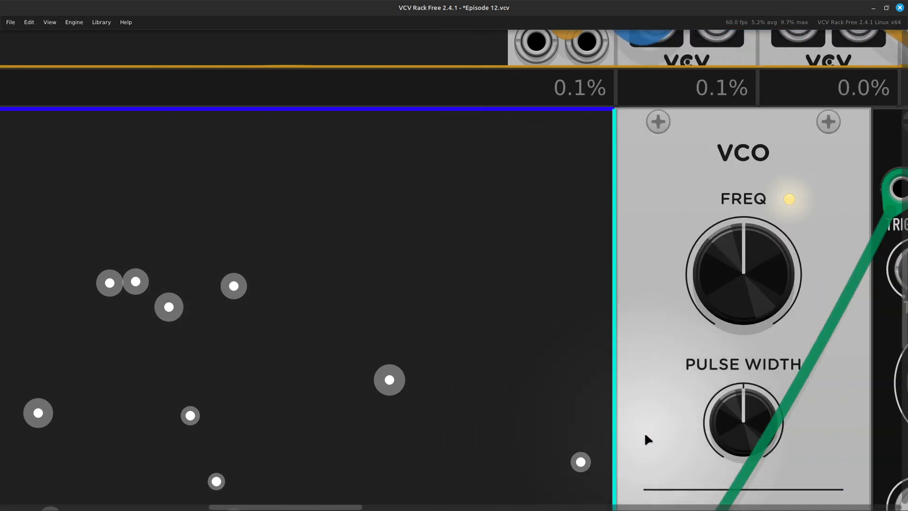
scroll(95, 434, "left", 3)
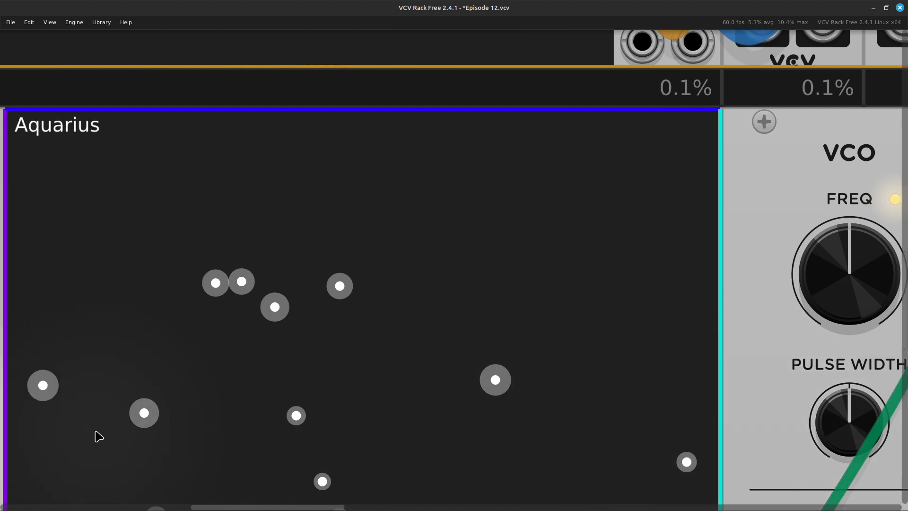
scroll(196, 447, "down", 10)
scroll(197, 455, "down", 3)
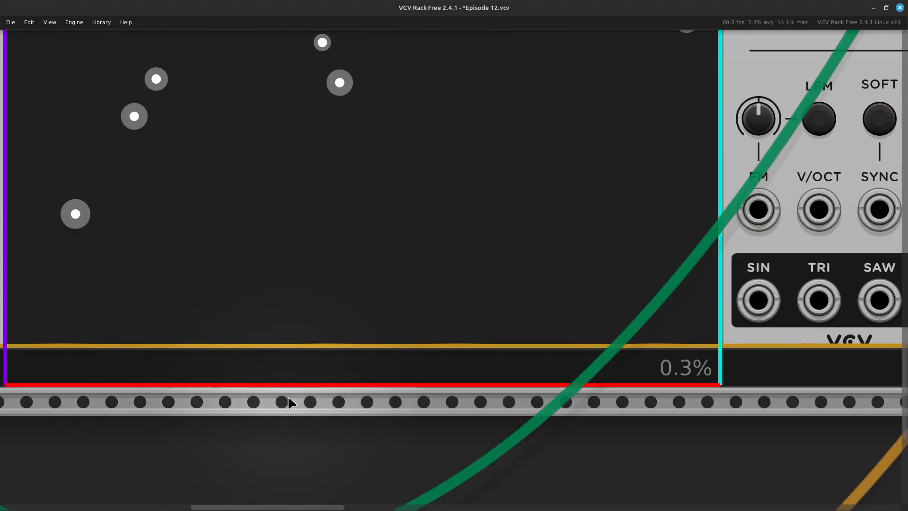
scroll(320, 43, "up", 8)
scroll(204, 281, "left", 6)
scroll(204, 280, "up", 2)
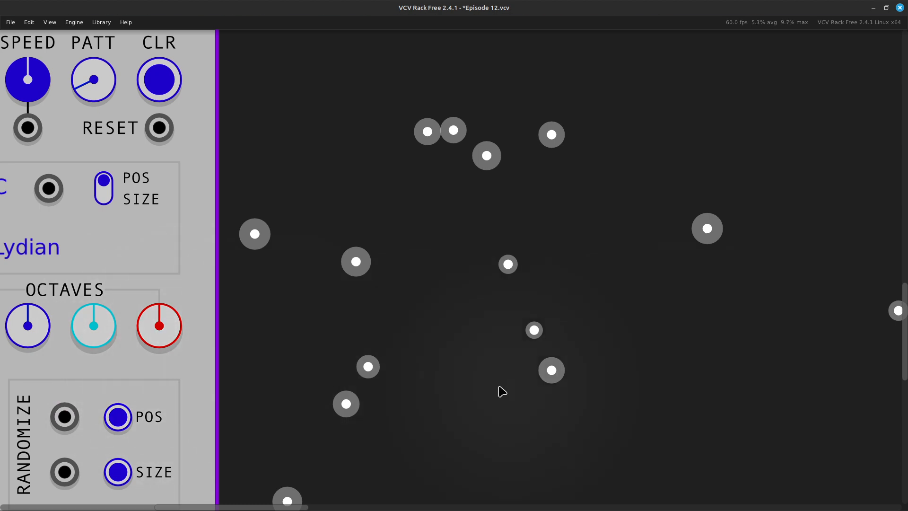
Step: Examine the Cosmosis randomize position and size controls in relation to the pitch mode switch
scroll(178, 401, "left", 6)
scroll(179, 402, "down", 6)
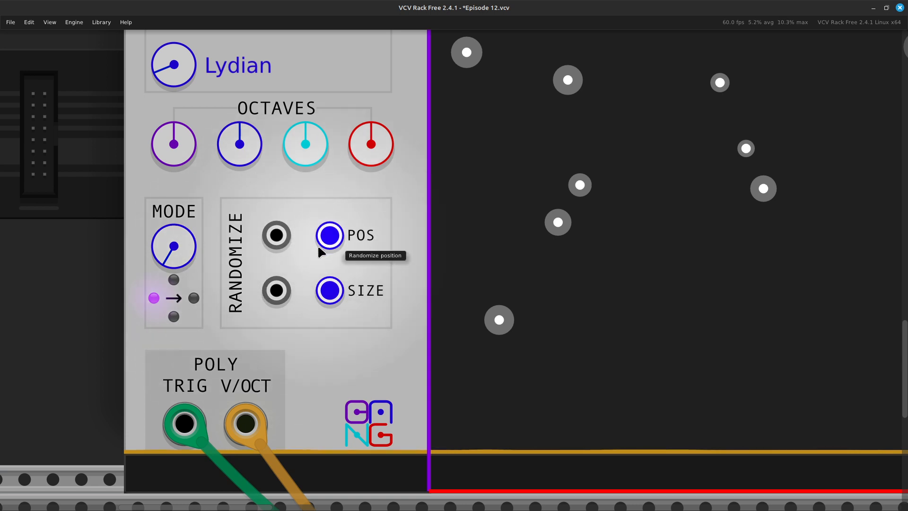
scroll(320, 251, "up", 10)
scroll(394, 270, "down", 3)
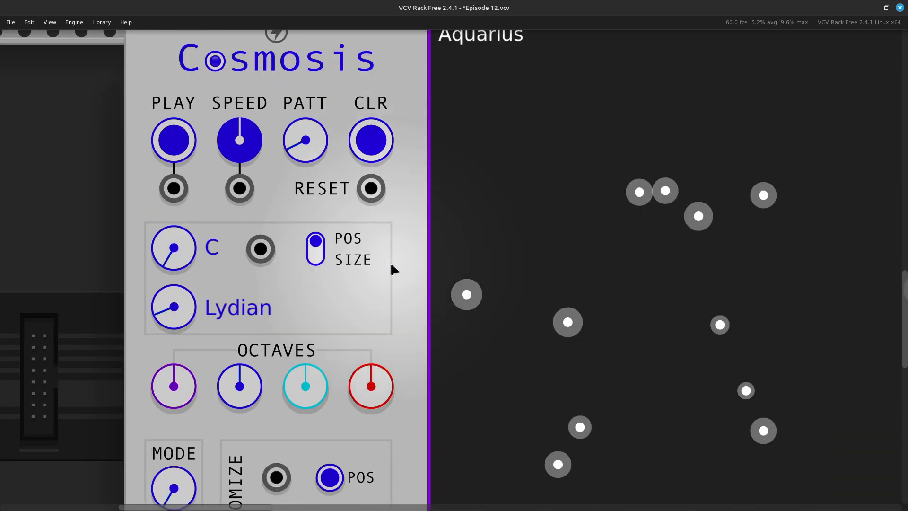
scroll(320, 369, "down", 4)
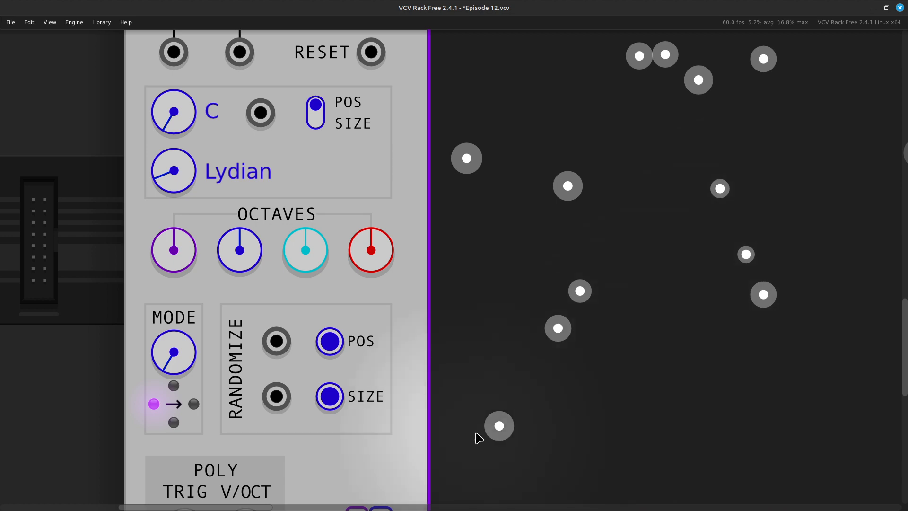
scroll(468, 416, "down", 3)
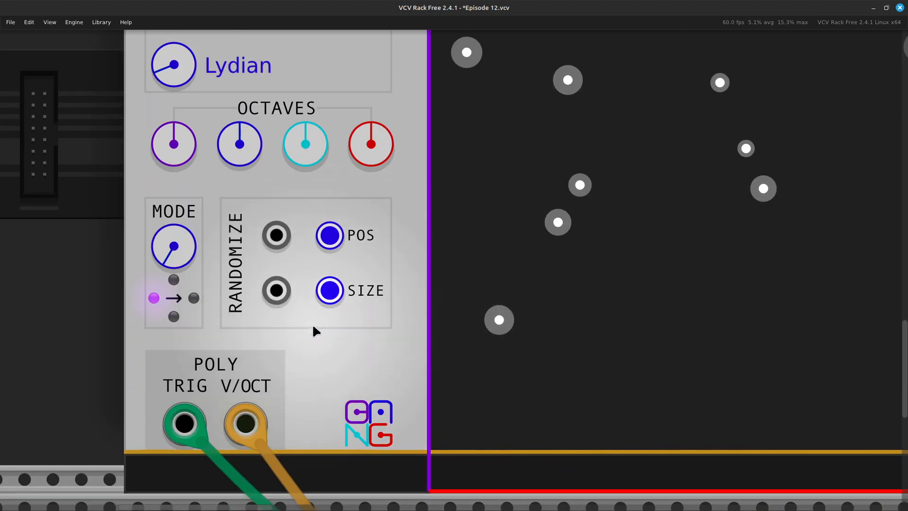
scroll(316, 331, "up", 9)
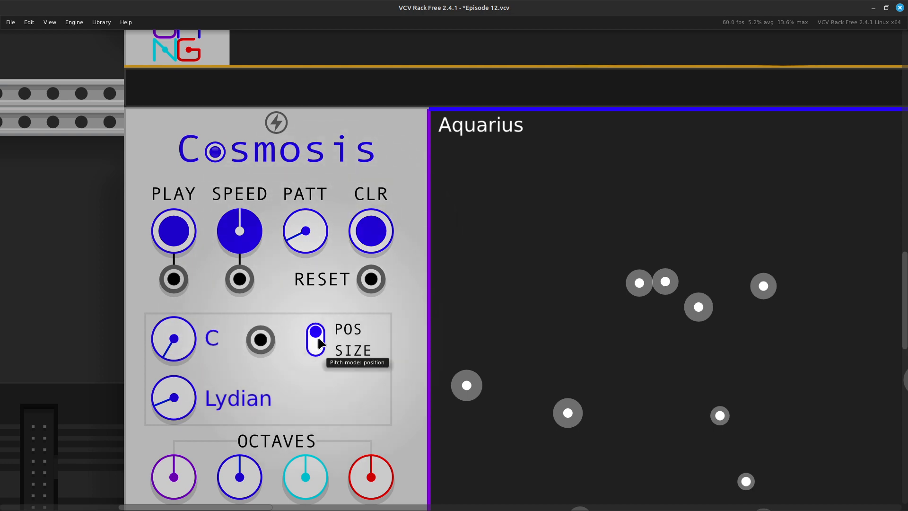
scroll(317, 354, "down", 11)
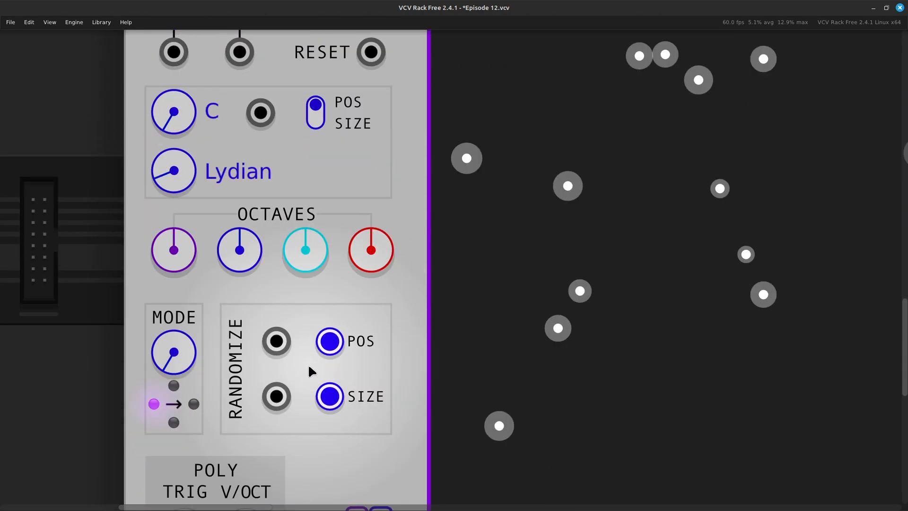
Step: Examine the polyphonic trigger and V/OCT outputs of Cosmosis and the cables leaving them
scroll(318, 365, "down", 3)
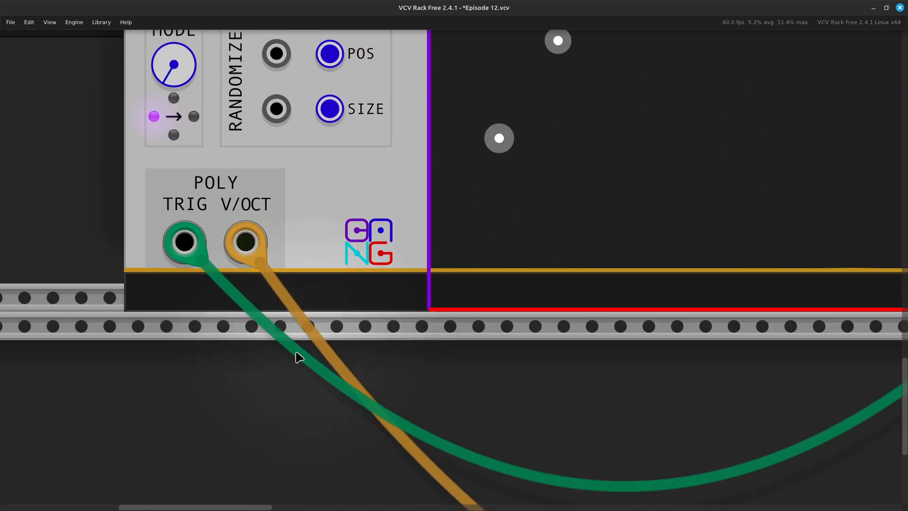
scroll(209, 296, "up", 5)
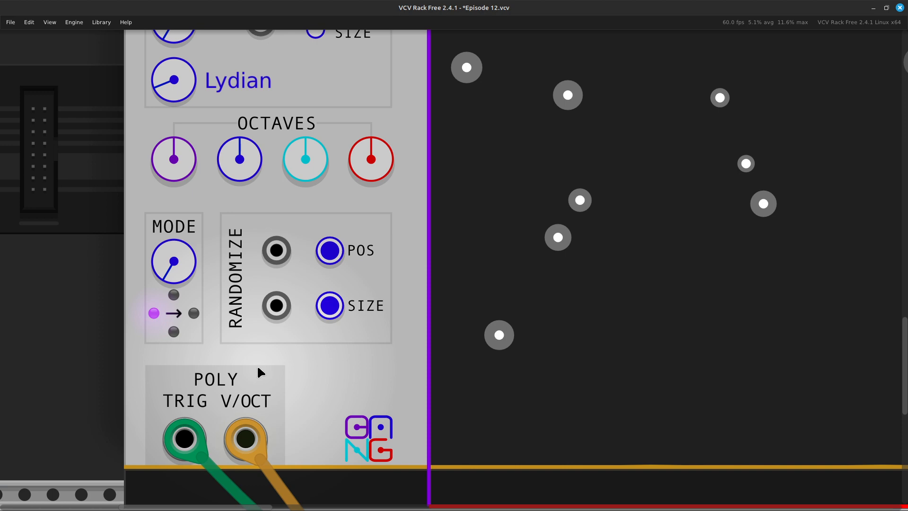
scroll(258, 370, "down", 5)
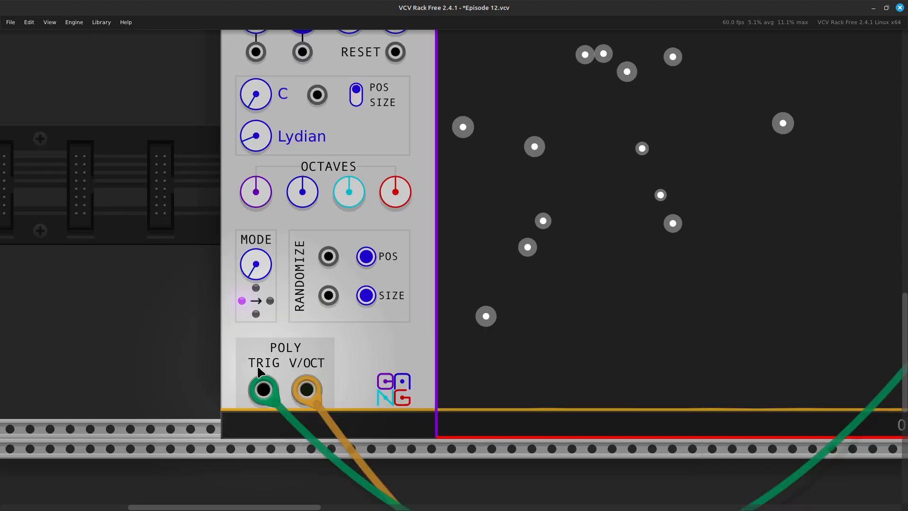
key("Up")
key("Right")
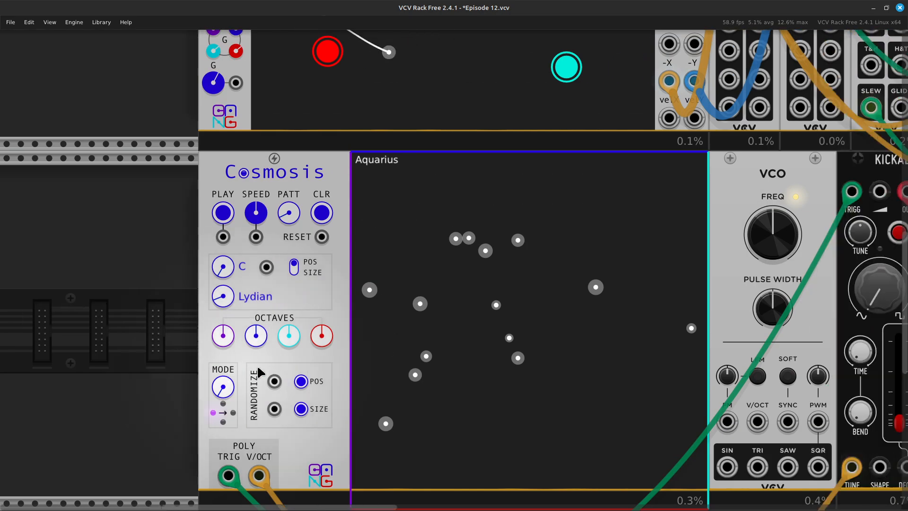
Step: Trace the Cosmosis signal path through the Kickall drum and VCA MIX to the audio output
key("Down")
key("Up")
key("Up")
key("Right")
key("Right")
key("Right")
key("Right")
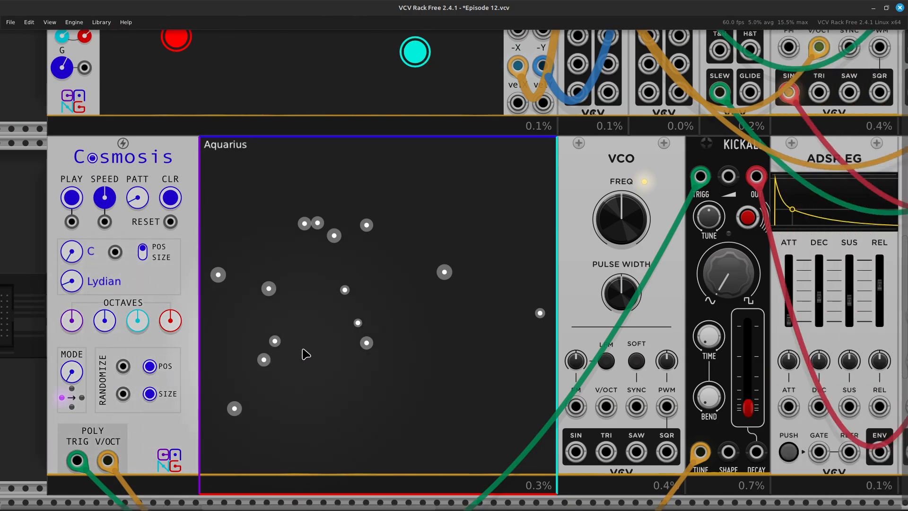
key("Right")
key("Right")
key("Right")
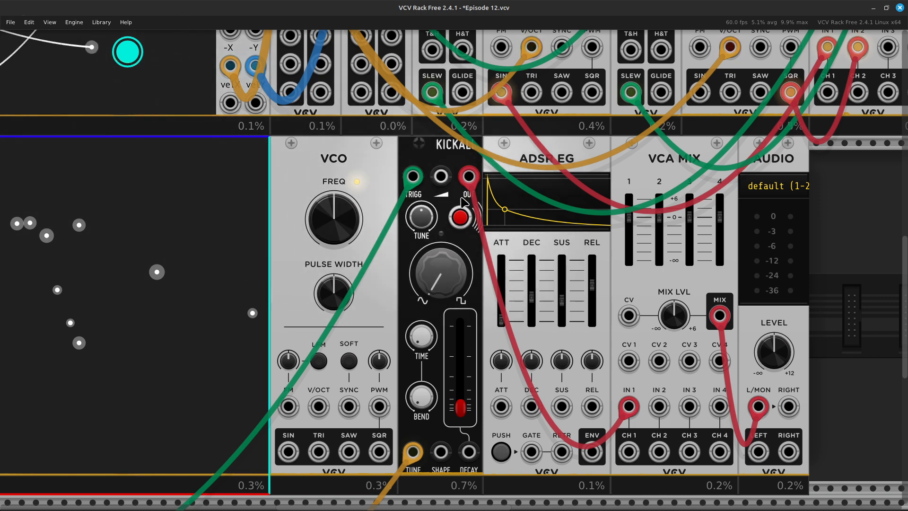
key("Left")
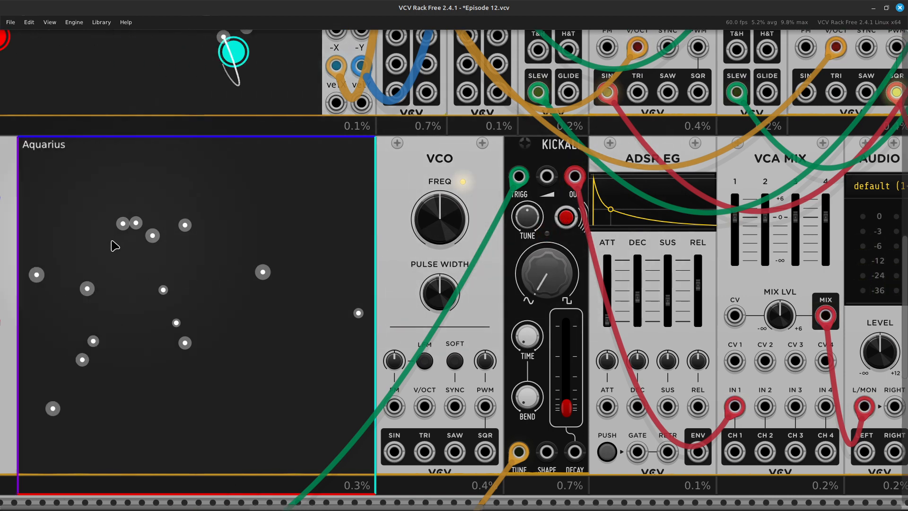
key("Left")
key("Left")
key("Left")
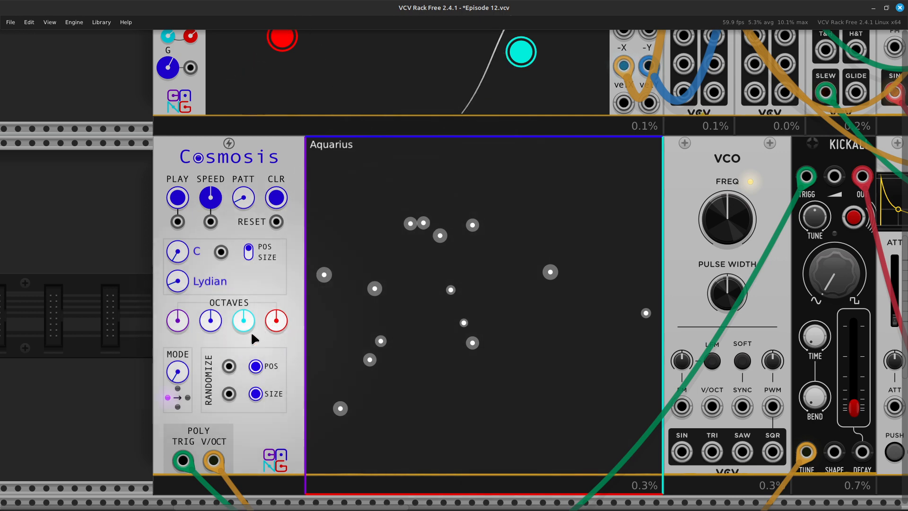
Step: Start Cosmosis playback and set its line speed to 2
left_click(178, 196)
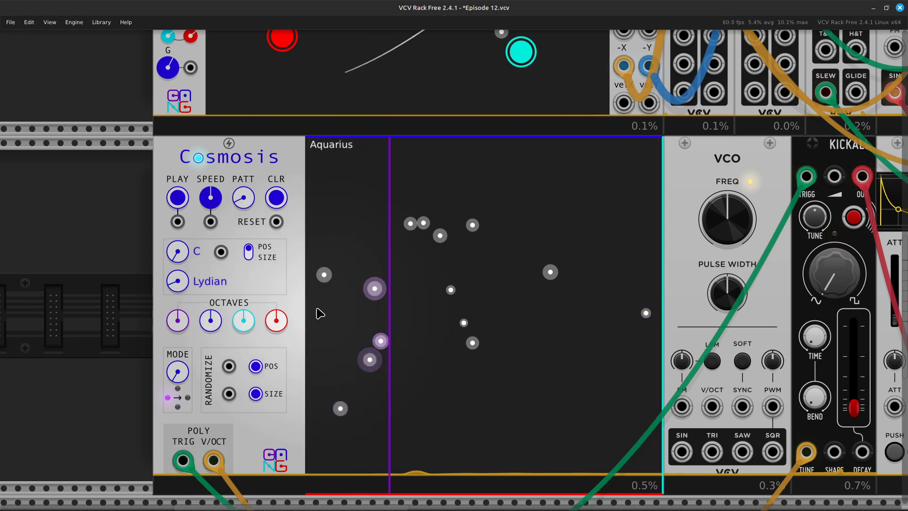
right_click(212, 202)
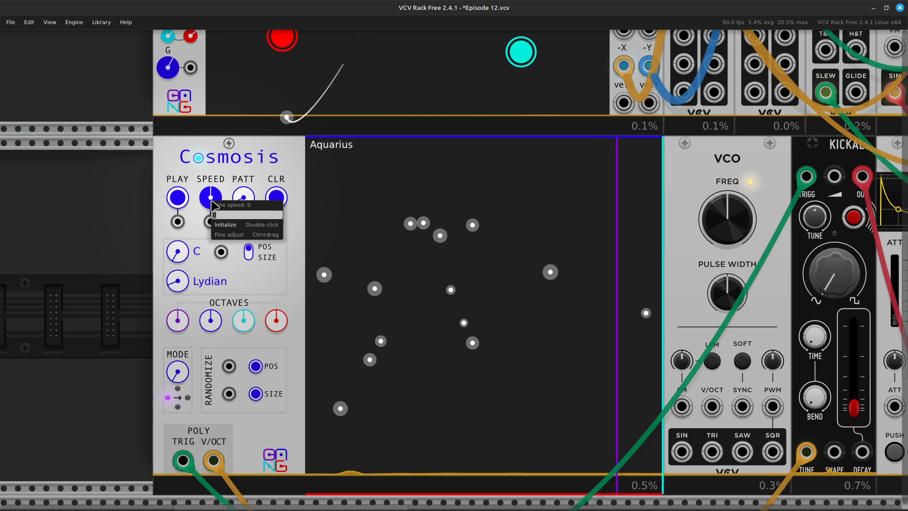
type("2")
key("Return")
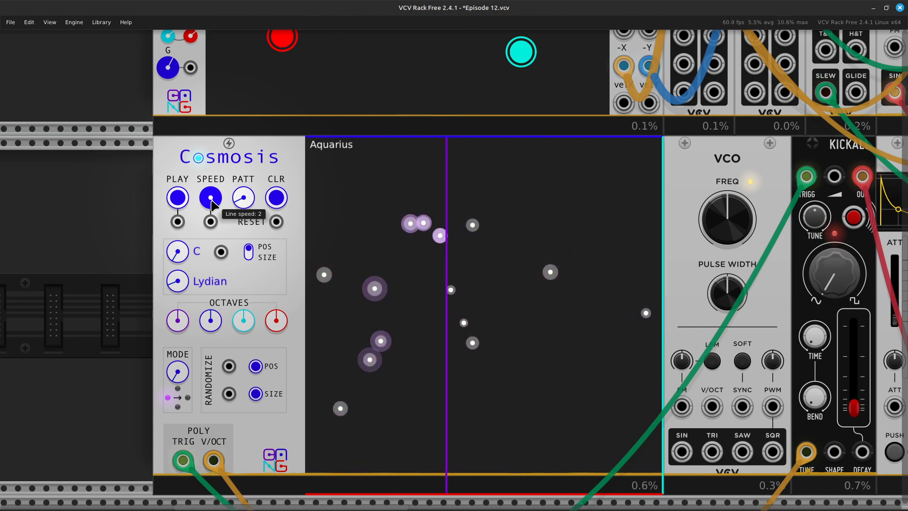
Step: Clear the Aquarius pattern and place ten stars by hand in the Cosmosis field, rising roughly from lower left to upper right
left_click(278, 199)
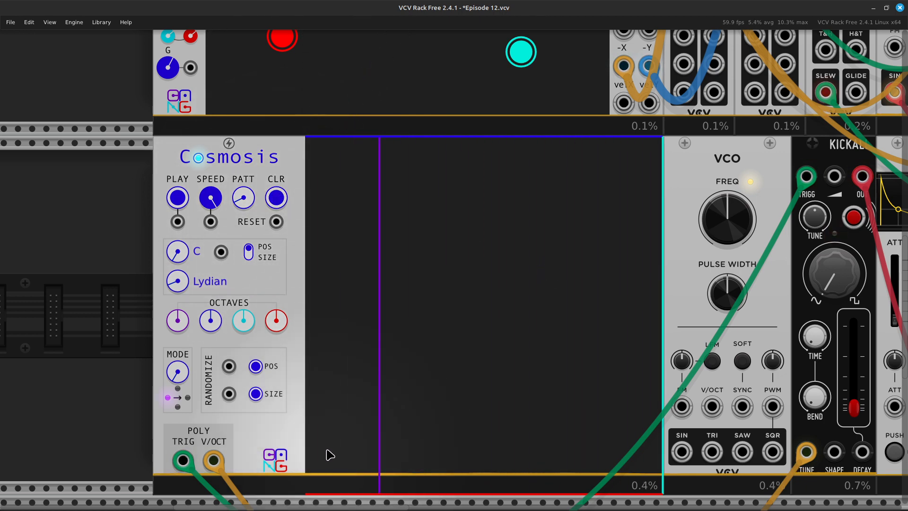
left_click(341, 445)
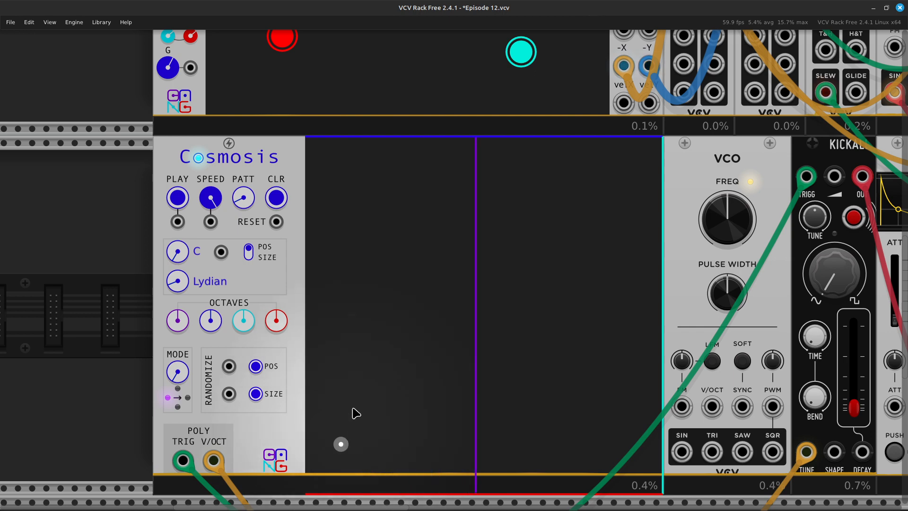
left_click(369, 373)
left_click(399, 401)
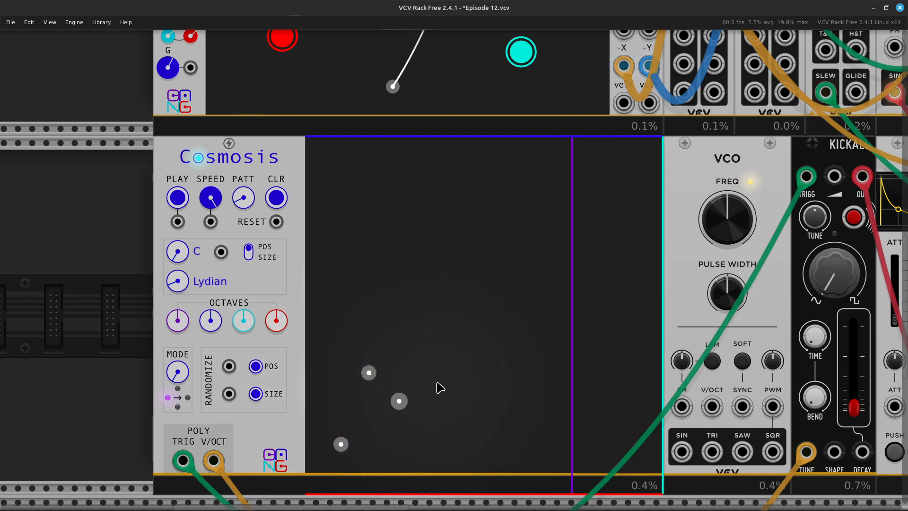
left_click(432, 323)
left_click(474, 339)
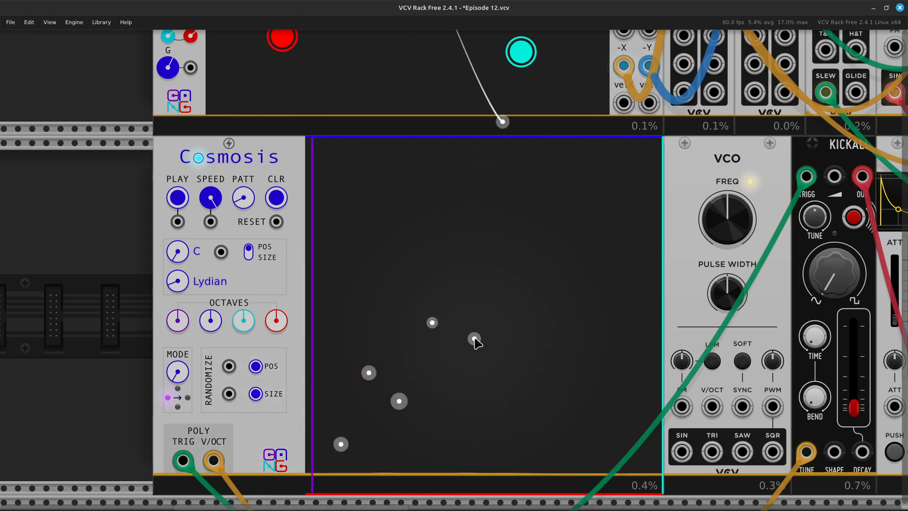
left_click(507, 234)
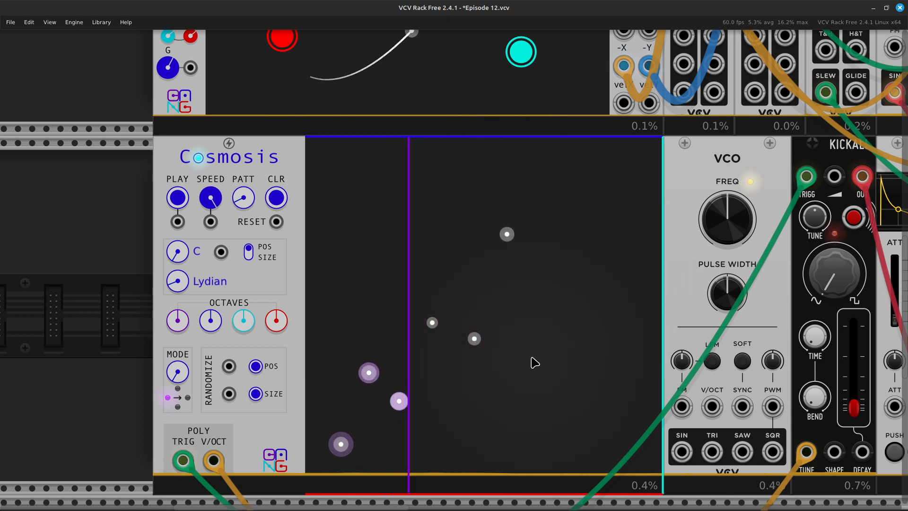
left_click(549, 386)
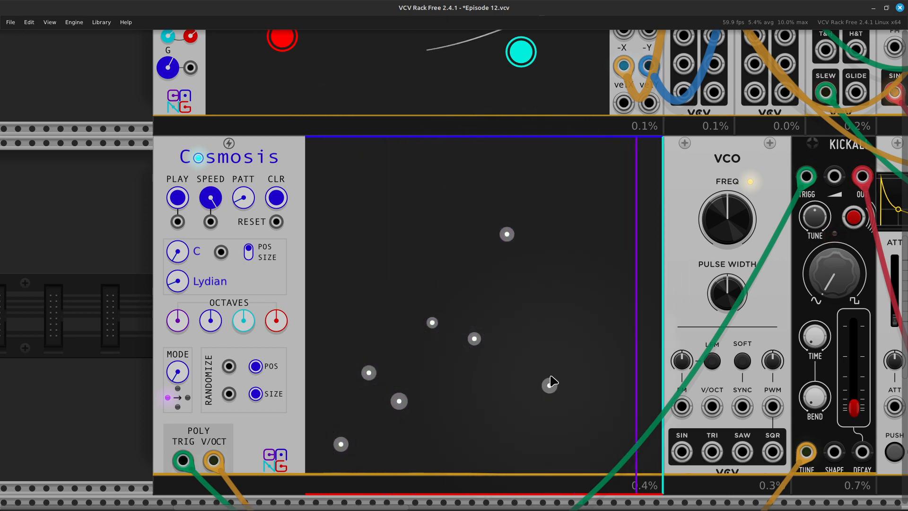
left_click(592, 208)
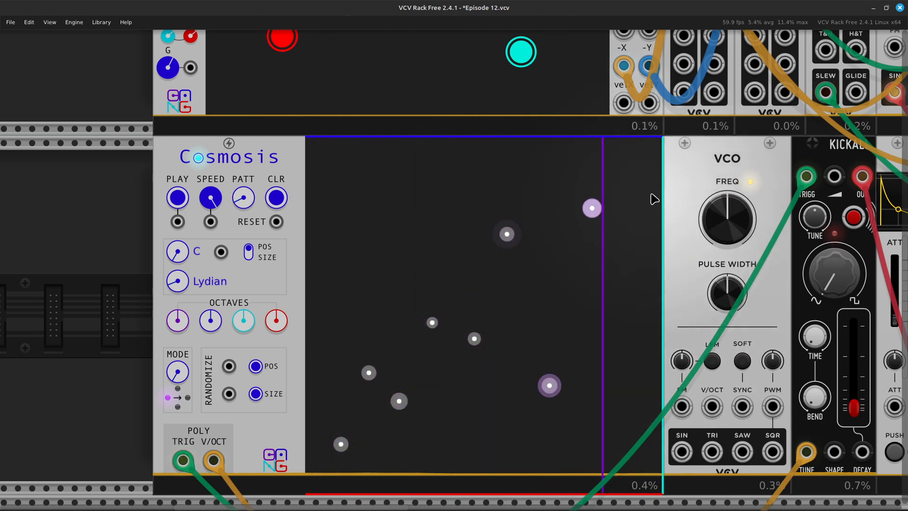
left_click(615, 185)
left_click(637, 208)
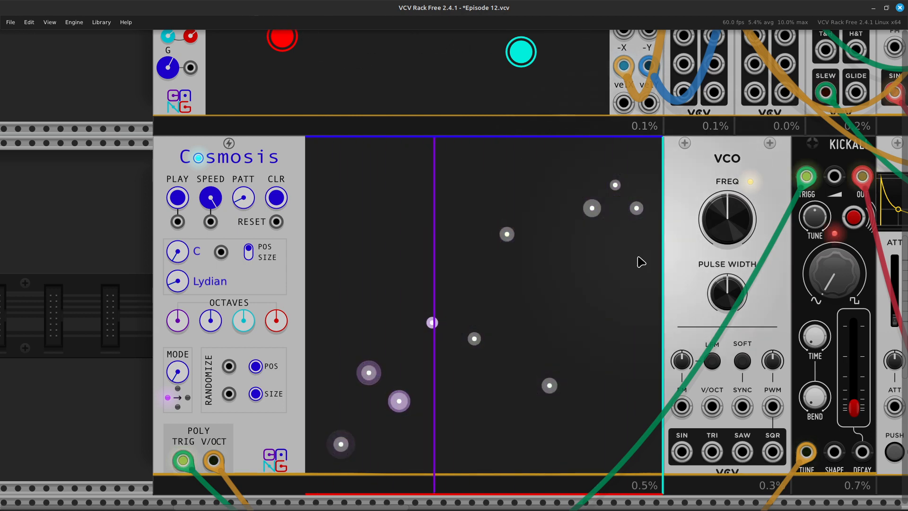
Step: Run the Cosmosis Mode through Blue, Aqua and Red to demonstrate each scanning line
mouse_move(238, 314)
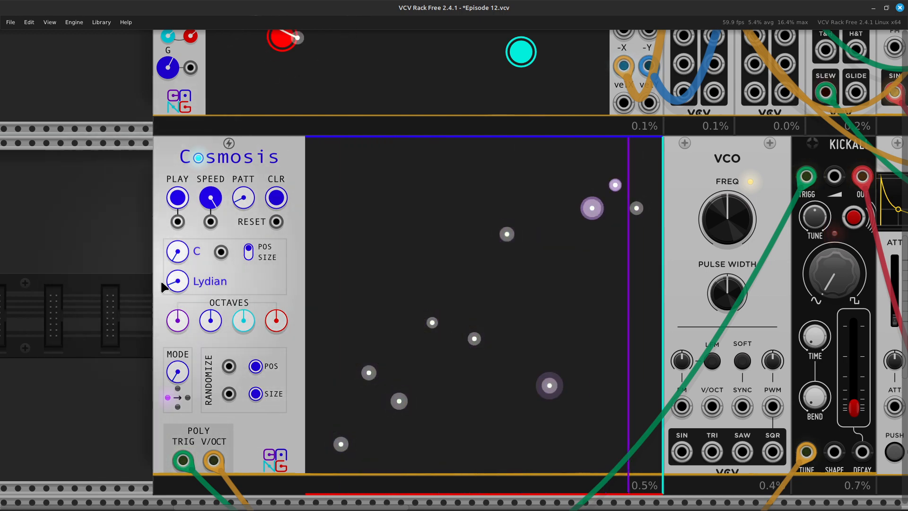
mouse_move(176, 384)
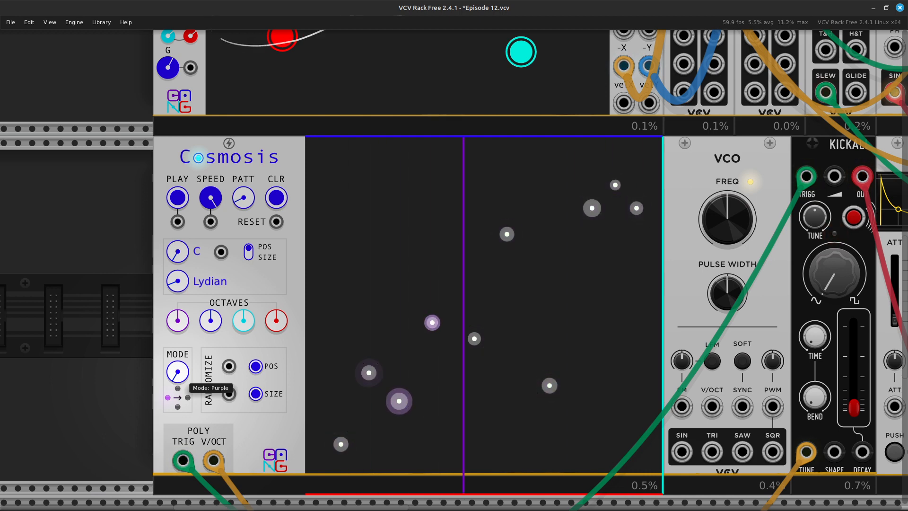
left_click_drag(183, 377, 182, 364)
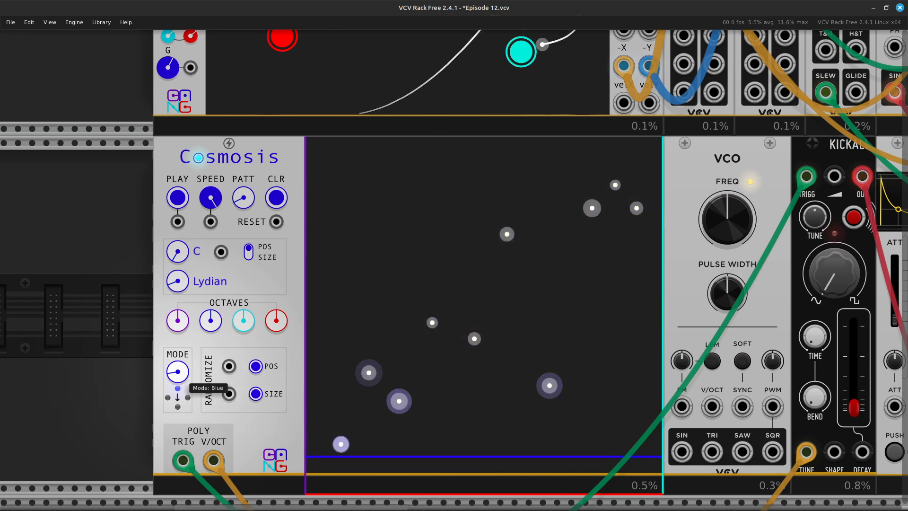
left_click_drag(177, 371, 178, 361)
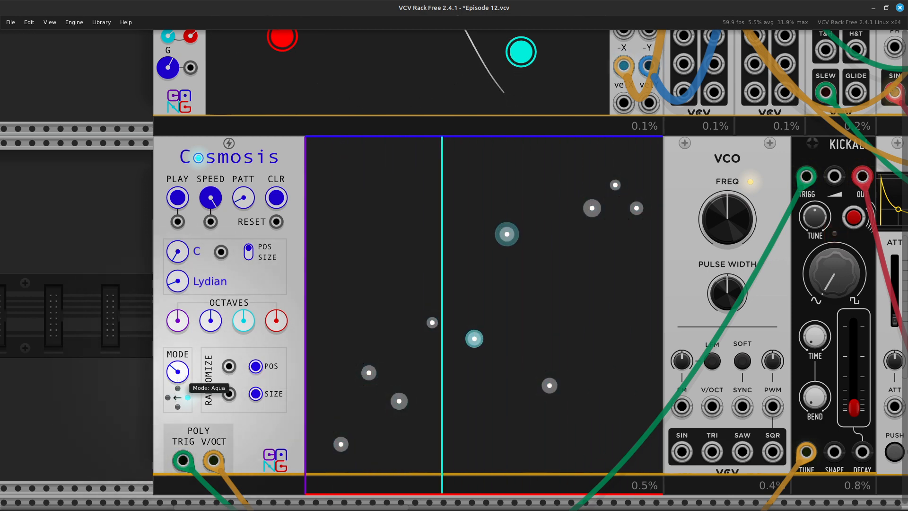
left_click_drag(178, 372, 178, 355)
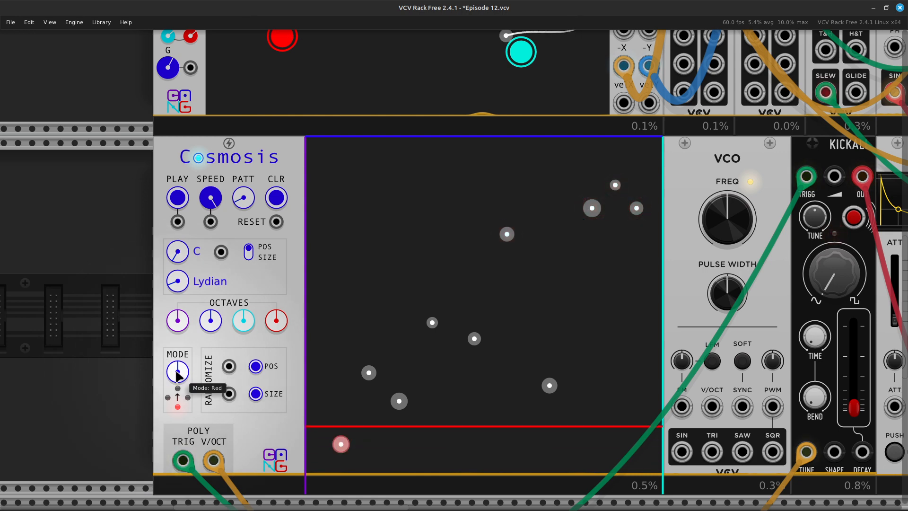
Step: Run the Cosmosis Mode through Clockwise, Counter clockwise and Random to demonstrate the multi-line sequences
left_click_drag(178, 372, 177, 362)
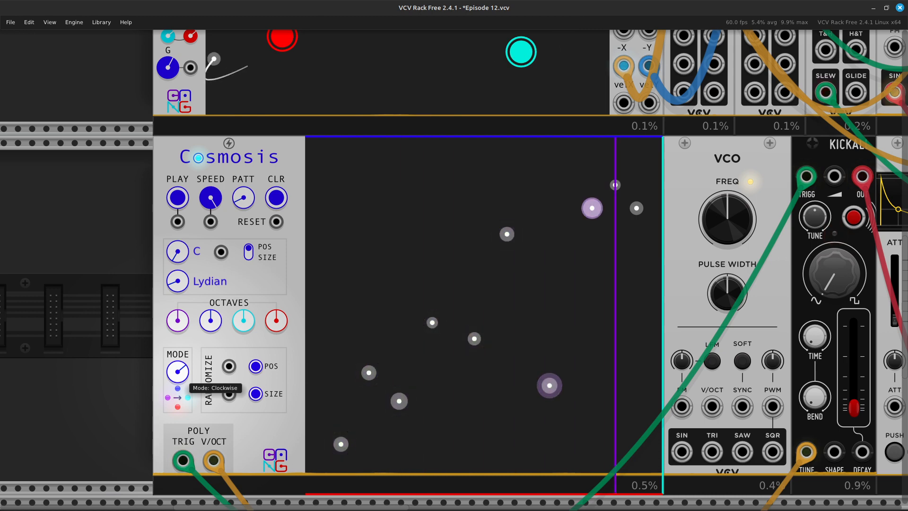
left_click_drag(178, 372, 177, 362)
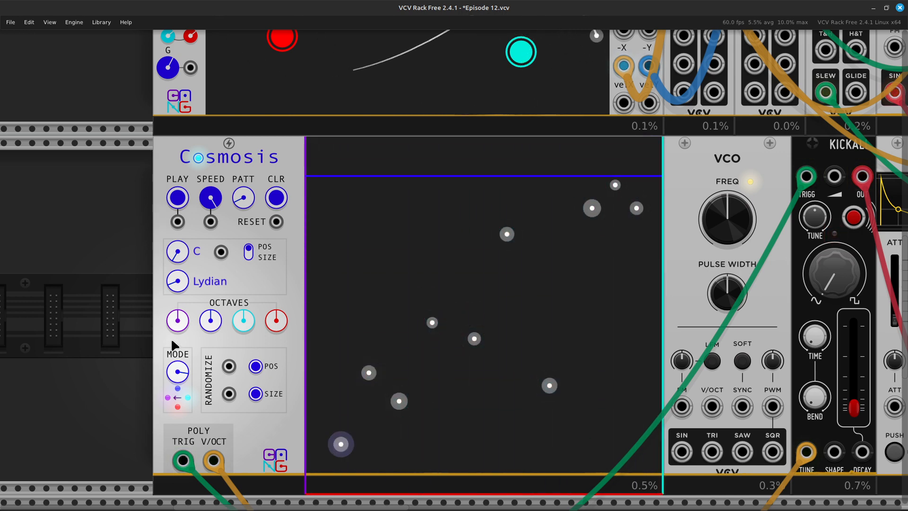
mouse_move(180, 373)
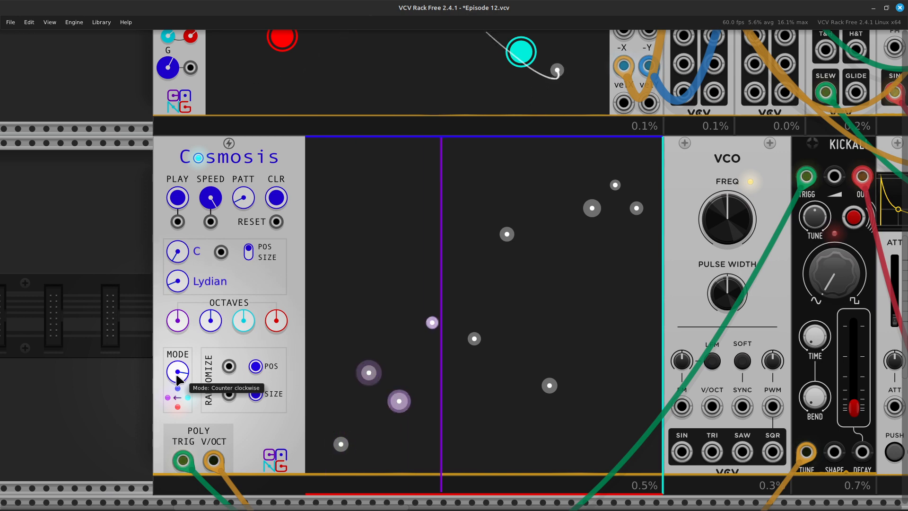
left_click_drag(179, 373, 179, 361)
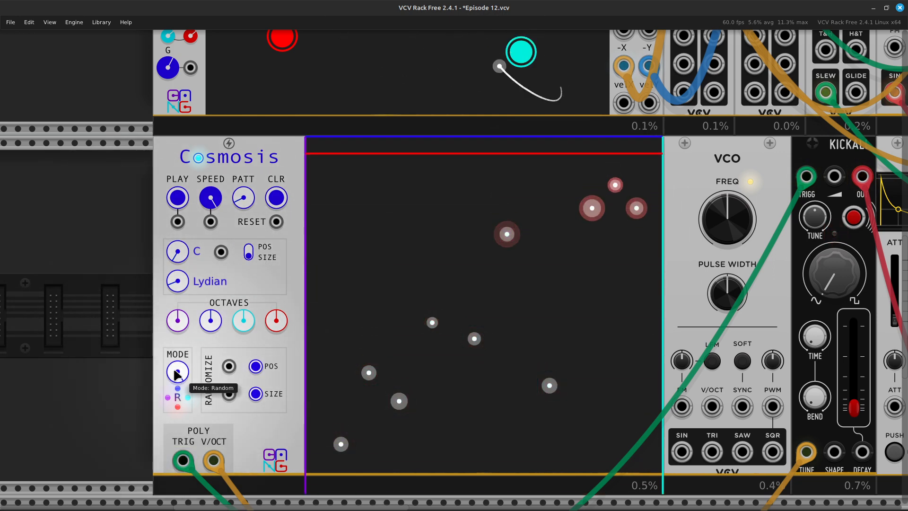
Step: Return the Mode to Purple and offset the line octaves, raising purple and aqua and lowering blue and red
left_click_drag(178, 371, 178, 364)
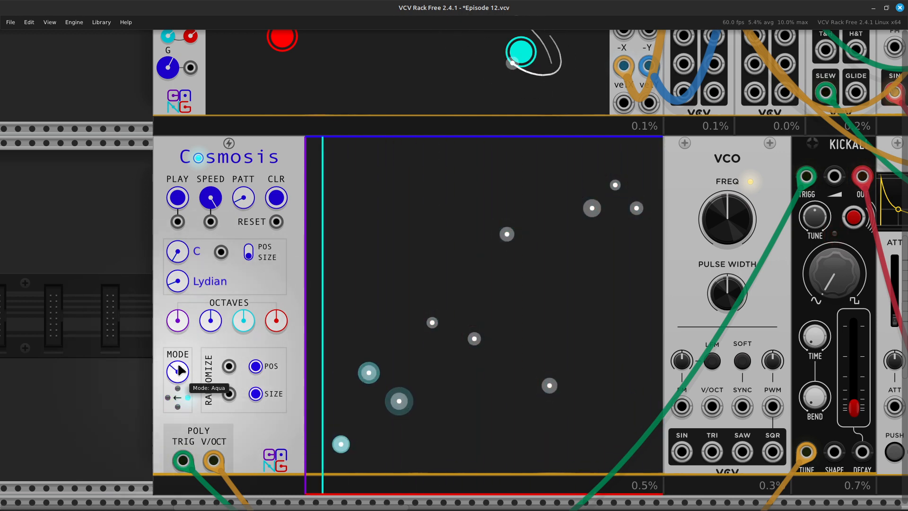
left_click_drag(177, 364, 178, 356)
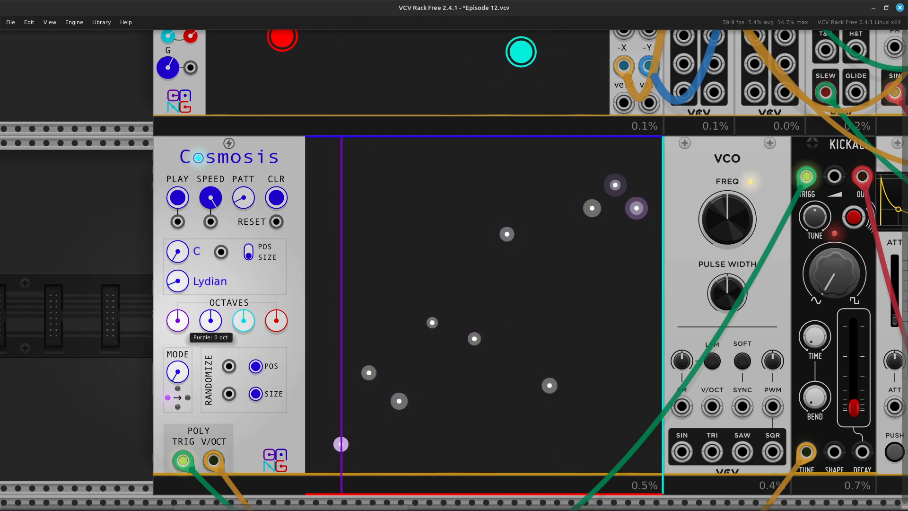
left_click_drag(178, 320, 178, 312)
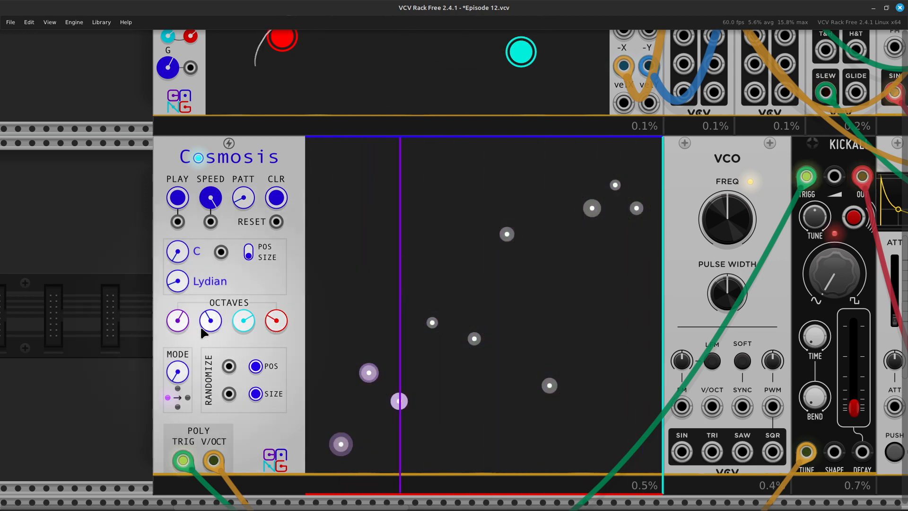
Step: Set the Cosmosis Mode to Random and try the pitch mode switch between position and size
left_click_drag(181, 383, 182, 369)
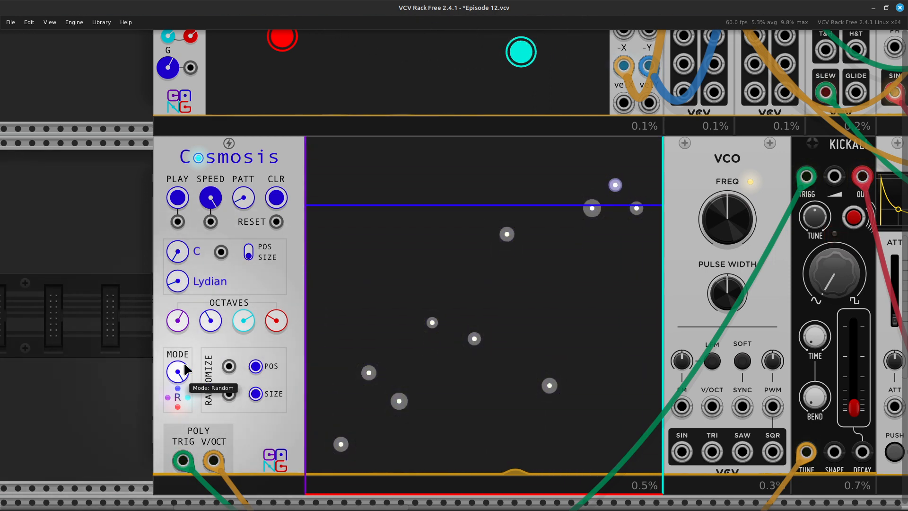
left_click(249, 252)
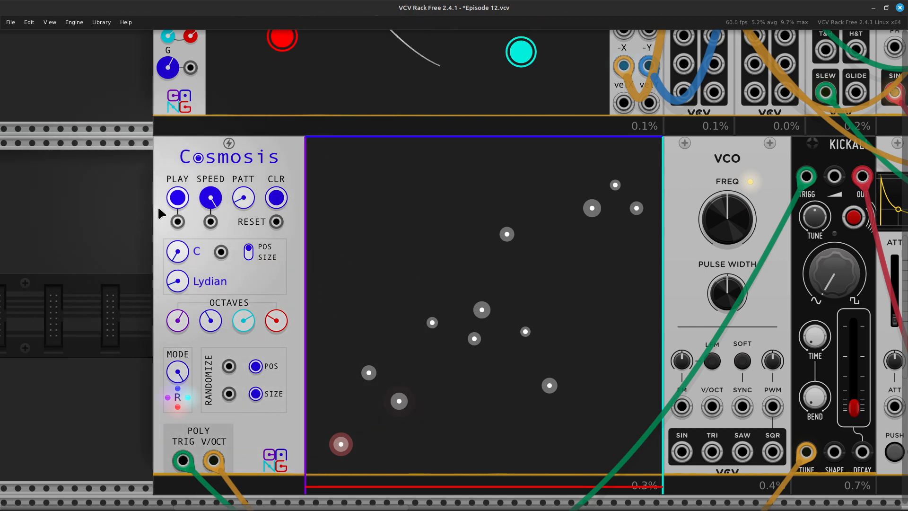
scroll(209, 223, "right", 3)
scroll(214, 225, "right", 9)
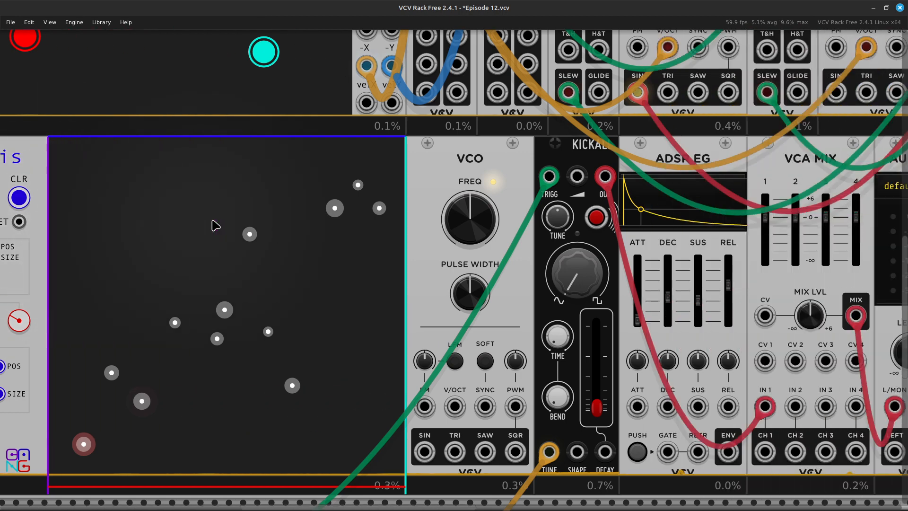
scroll(218, 246, "left", 14)
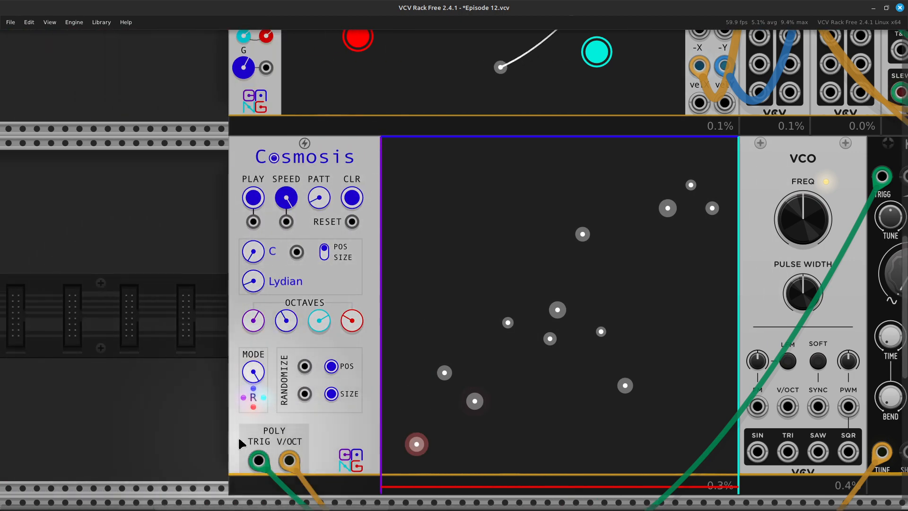
Step: Feed VCA Mix channel 1 from the VCO's square output instead of the Kickall output
scroll(282, 445, "right", 4)
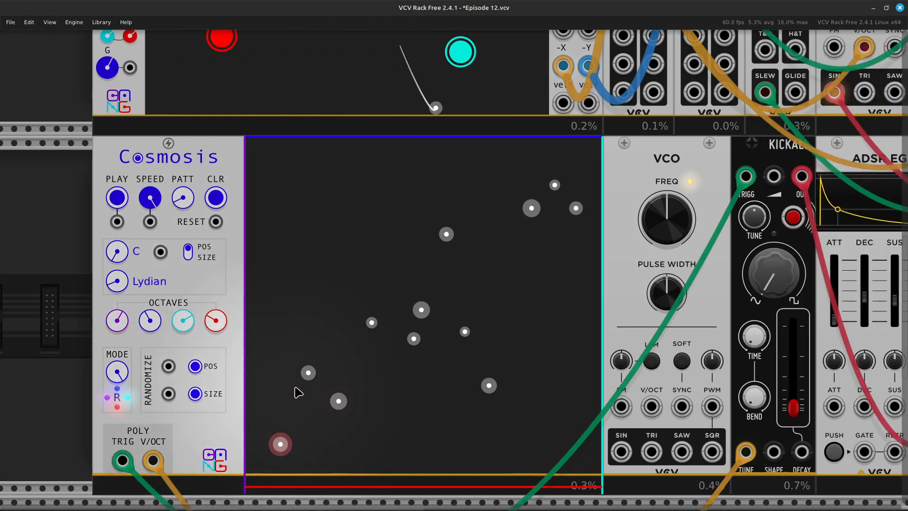
scroll(321, 400, "right", 6)
scroll(324, 400, "right", 3)
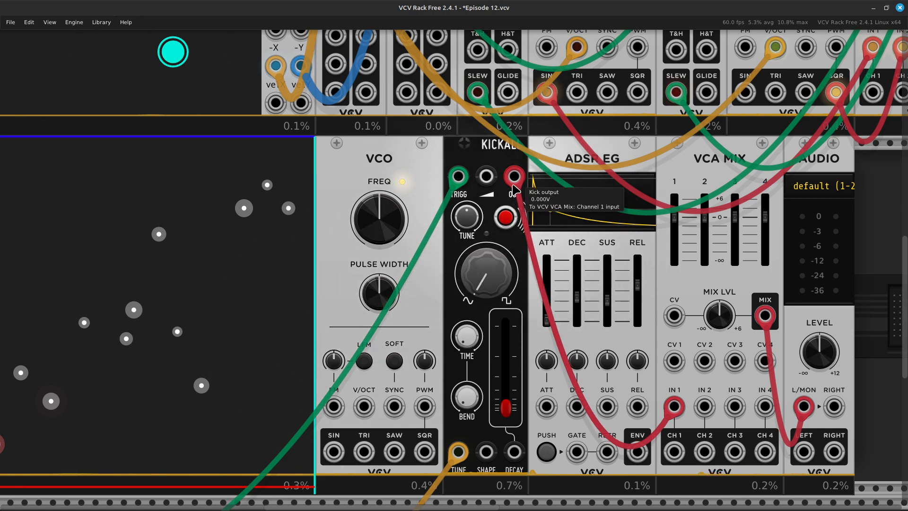
left_click_drag(515, 180, 421, 448)
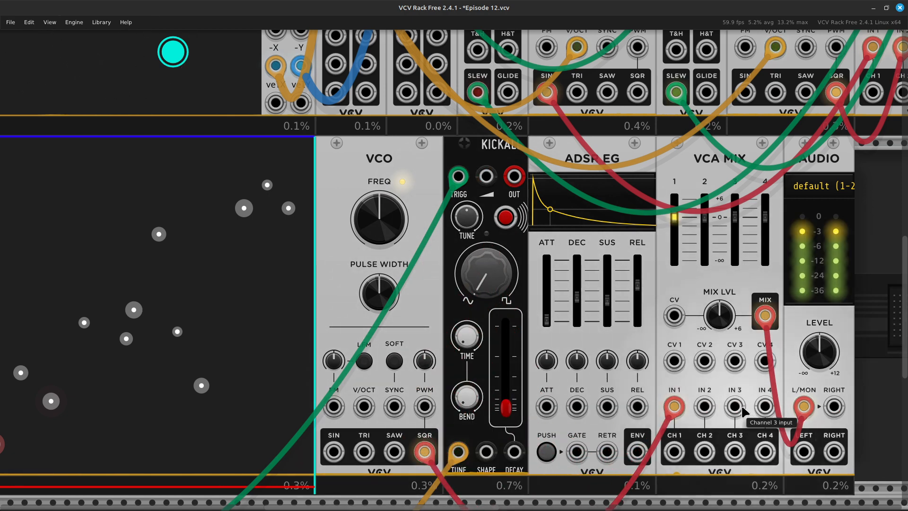
Step: Turn the Audio module's level down to its minimum and place the module back against the VCA Mix
left_click_drag(805, 374, 847, 395)
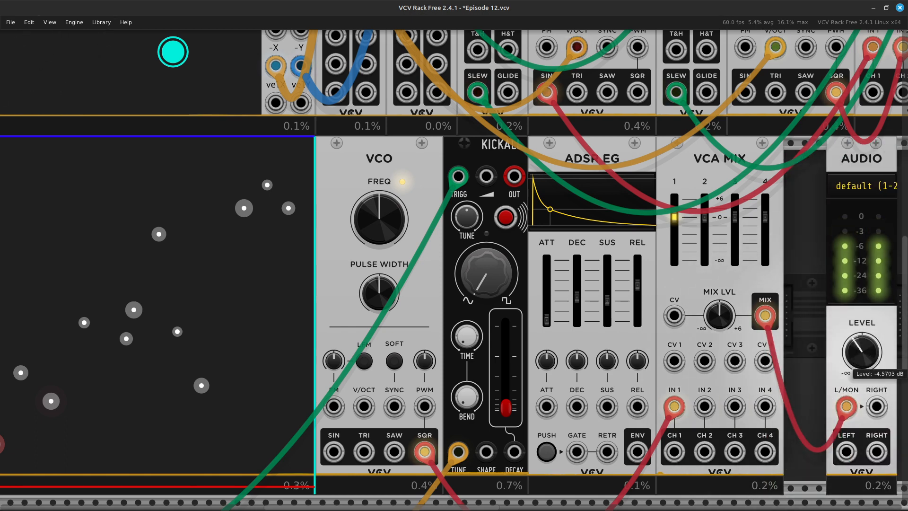
left_click_drag(862, 353, 862, 379)
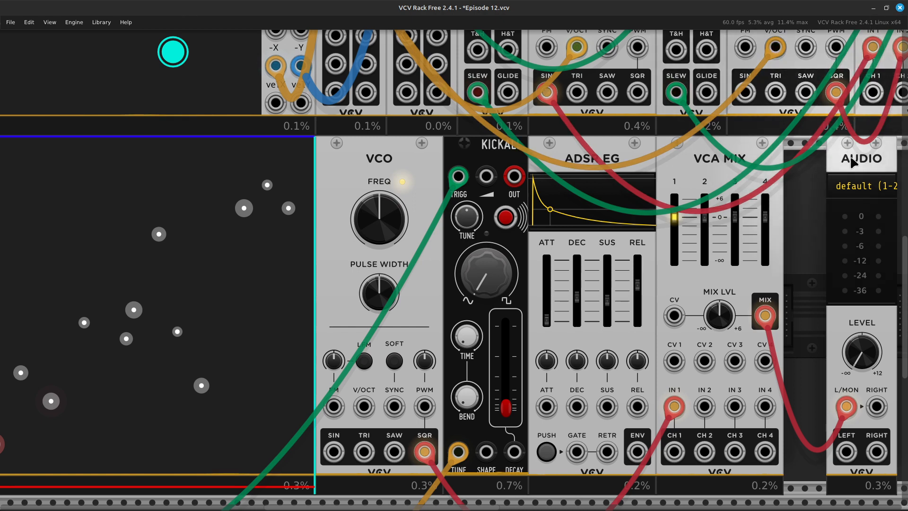
left_click_drag(854, 162, 776, 164)
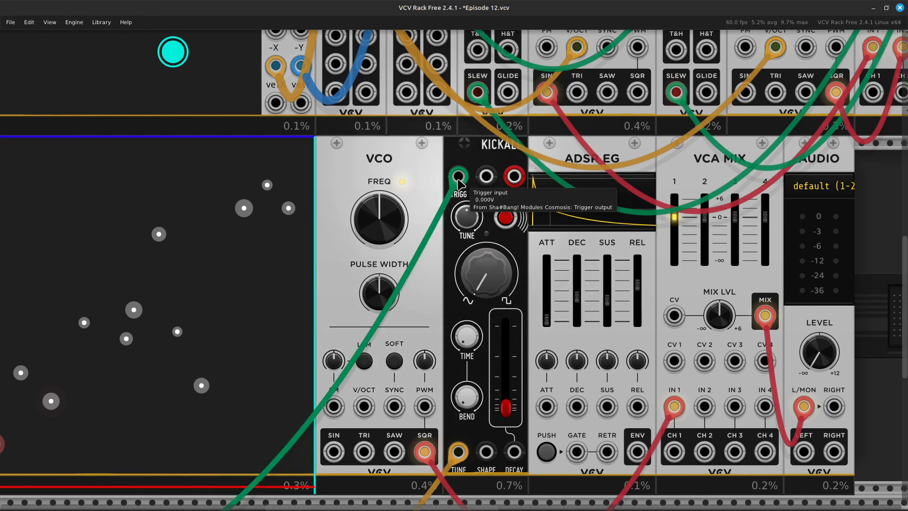
Step: Move the Cosmosis trigger cable to the ADSR gate input and patch the envelope output to VCA Mix CV 1 with a green cable
left_click_drag(459, 182, 574, 458)
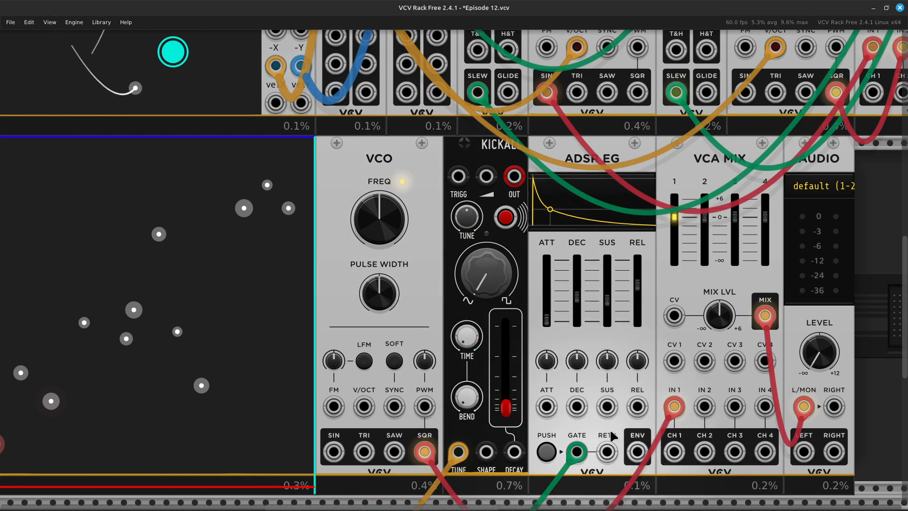
right_click(636, 455)
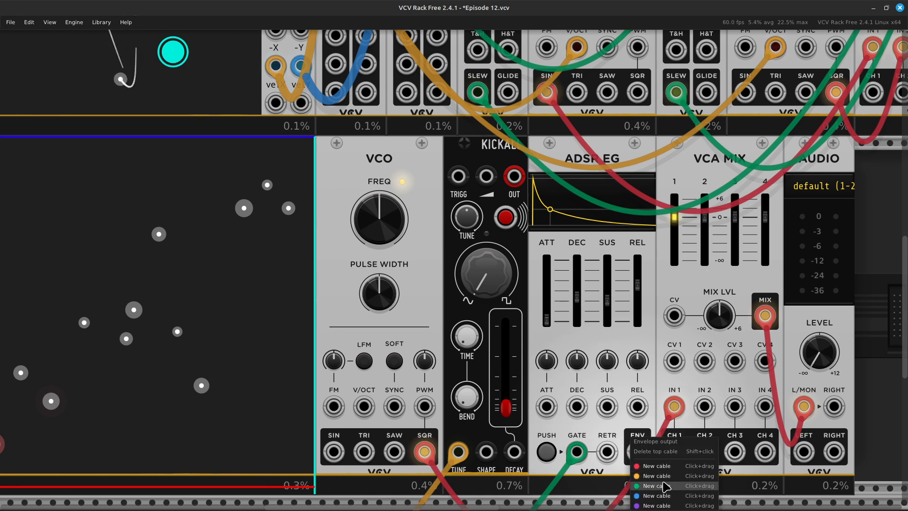
left_click_drag(664, 482, 663, 483)
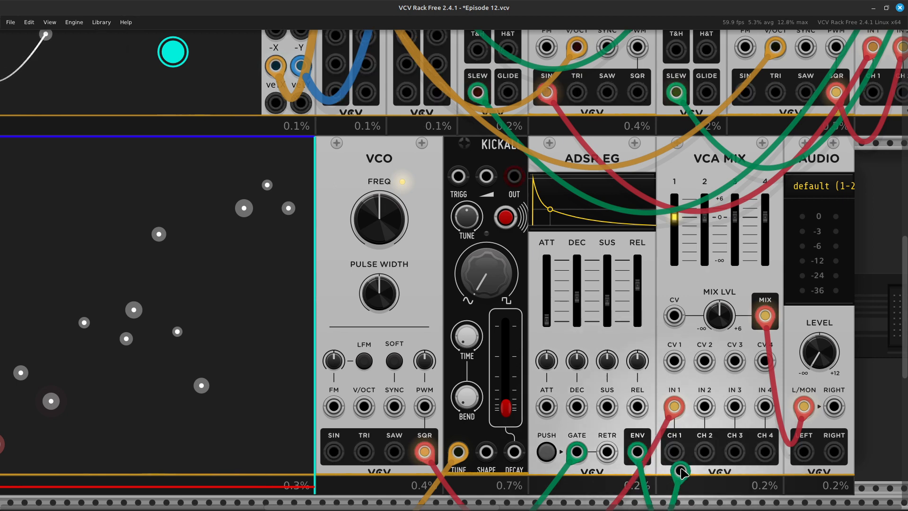
left_click_drag(679, 428, 675, 369)
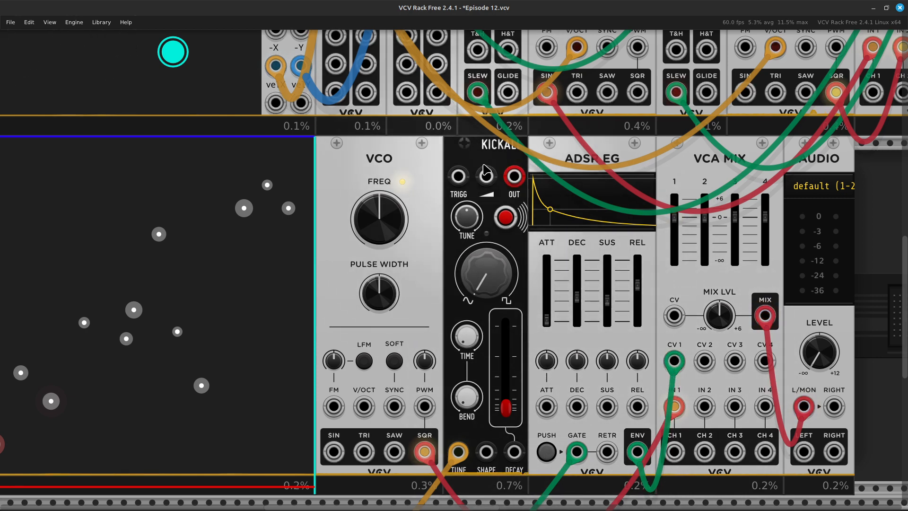
Step: Delete the Kickall module, closing the gap beside the VCO, and start the Cosmosis sequence playing
key("Delete")
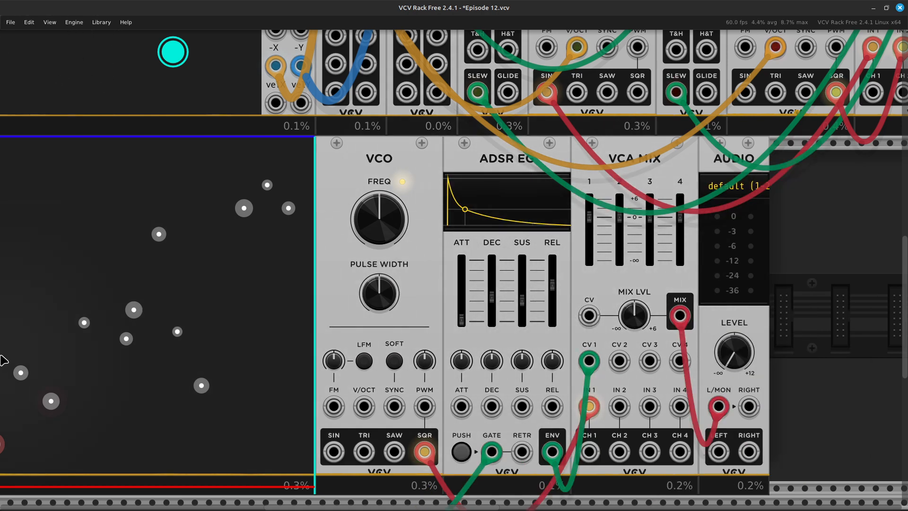
key("Left")
key("Left")
key("Left")
key("Left")
key("Left")
key("Left")
key("Left")
key("Left")
key("Left")
key("Left")
key("Left")
key("Left")
key("Left")
key("Left")
key("Left")
key("Left")
key("Left")
key("Left")
key("Left")
key("Left")
key("Left")
key("Left")
key("Left")
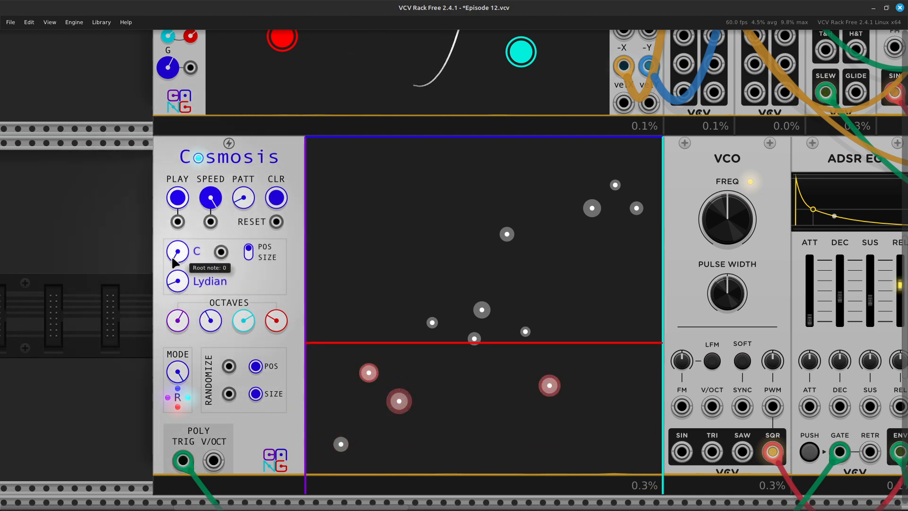
Step: Raise the Audio module's level to about -20 dB
key("Right")
key("Right")
key("Right")
key("Right")
key("Right")
key("Right")
key("Right")
key("Right")
key("Right")
key("Right")
key("Right")
key("Right")
key("Right")
key("Right")
key("Right")
key("Right")
key("Right")
key("Right")
key("Right")
key("Right")
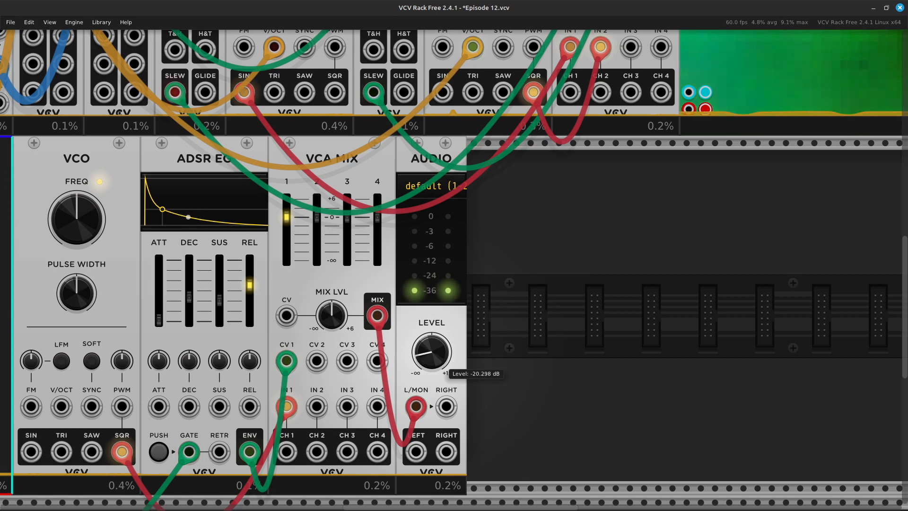
Step: Patch the Cosmosis poly V/OCT output to the lower-row VCO's V/OCT input with an orange cable
key("Left")
key("Left")
key("Left")
key("Left")
key("Left")
key("Left")
key("Left")
key("Left")
key("Left")
key("Left")
key("Left")
key("Left")
key("Left")
key("Left")
key("Left")
key("Left")
key("Left")
key("Left")
key("Left")
key("Left")
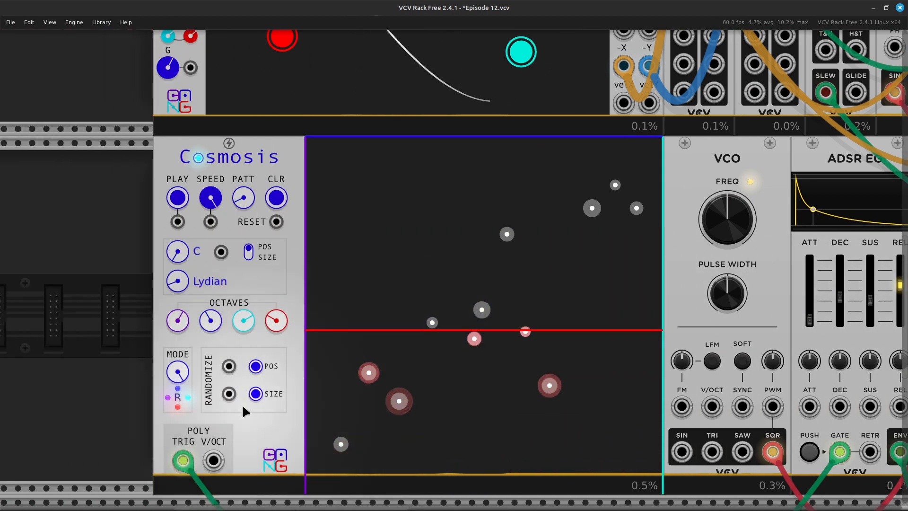
right_click(218, 465)
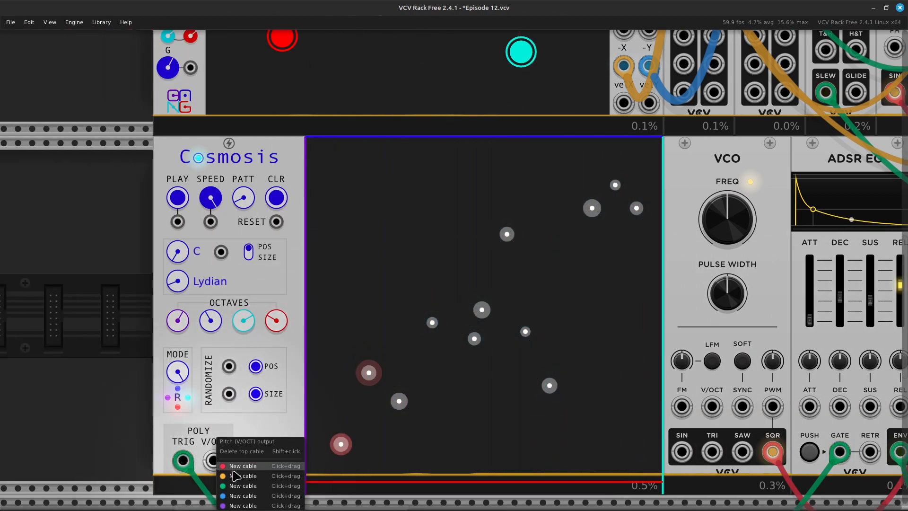
left_click_drag(237, 477, 349, 407)
key("Right")
key("Right")
key("Right")
key("Right")
key("Right")
key("Right")
key("Right")
key("Right")
key("Right")
key("Right")
key("Right")
key("Right")
key("Right")
key("Right")
key("Right")
key("Right")
key("Right")
key("Right")
key("Right")
key("Right")
key("Right")
key("Right")
key("Right")
key("Right")
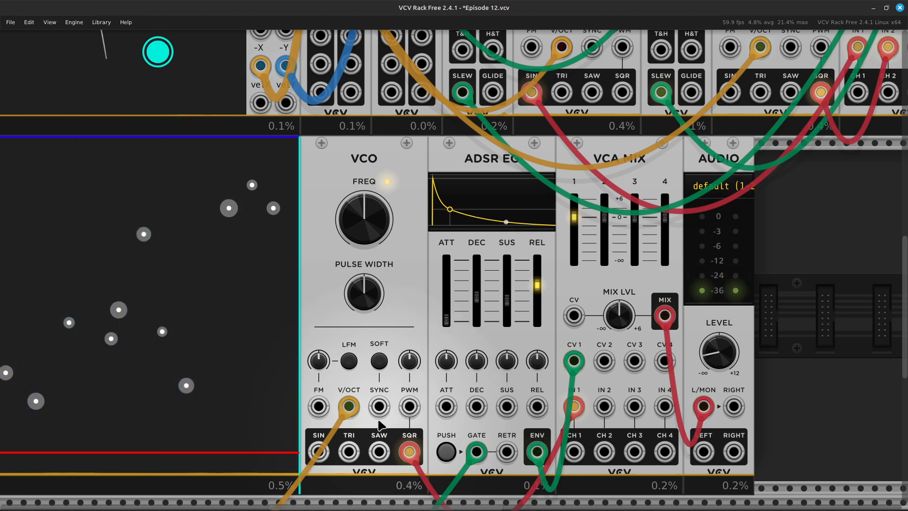
Step: Shorten the ADSR envelope, setting decay and sustain to their minimum and release to about 19 ms
key("Left")
key("Right")
key("Right")
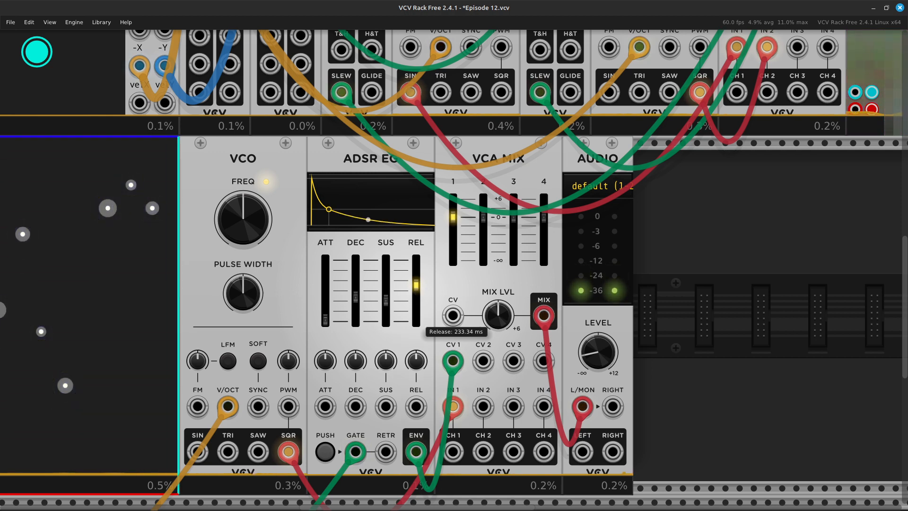
left_click_drag(417, 285, 416, 301)
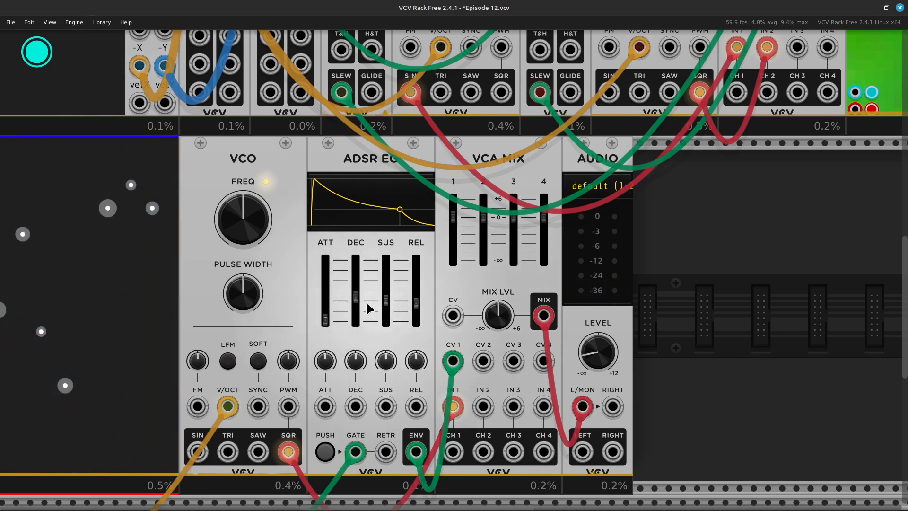
mouse_move(328, 320)
left_mouse_down()
mouse_move(325, 310)
mouse_move(326, 320)
left_mouse_up()
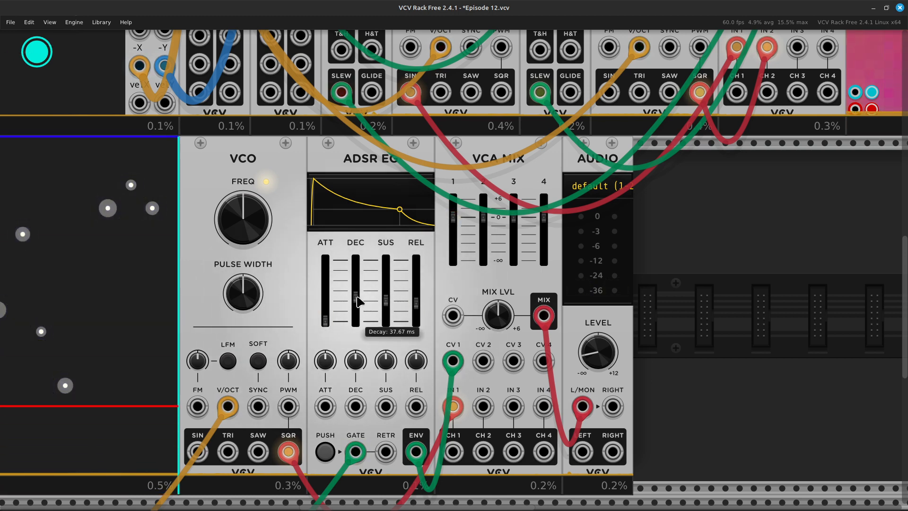
left_click_drag(356, 308, 387, 315)
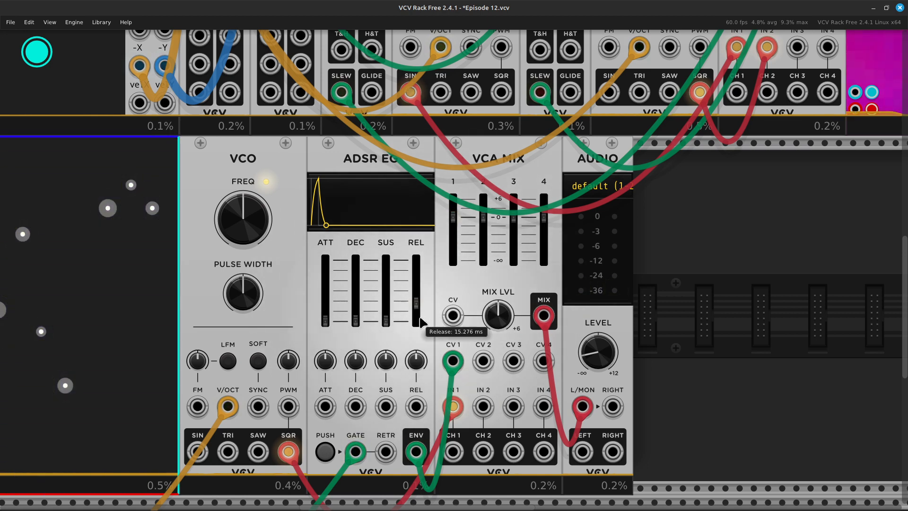
mouse_move(419, 310)
left_mouse_down()
mouse_move(417, 273)
mouse_move(416, 302)
left_mouse_up()
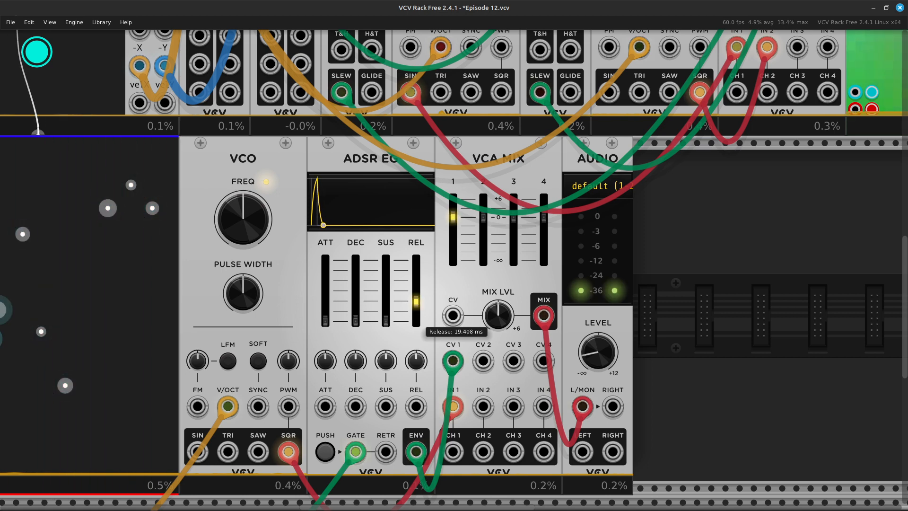
Step: Stop the Cosmosis sequence and unplug the VCA Mix cable from the Audio module
scroll(430, 271, "left", 10)
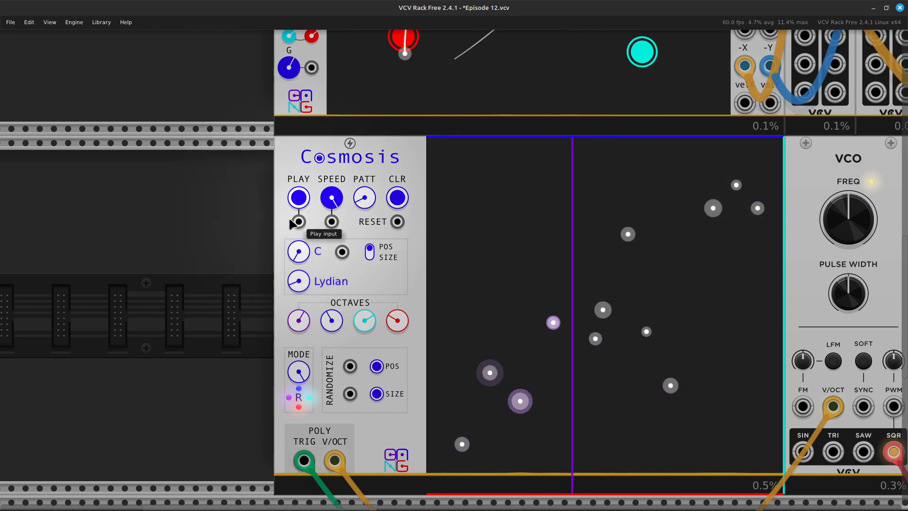
scroll(303, 293, "right", 8)
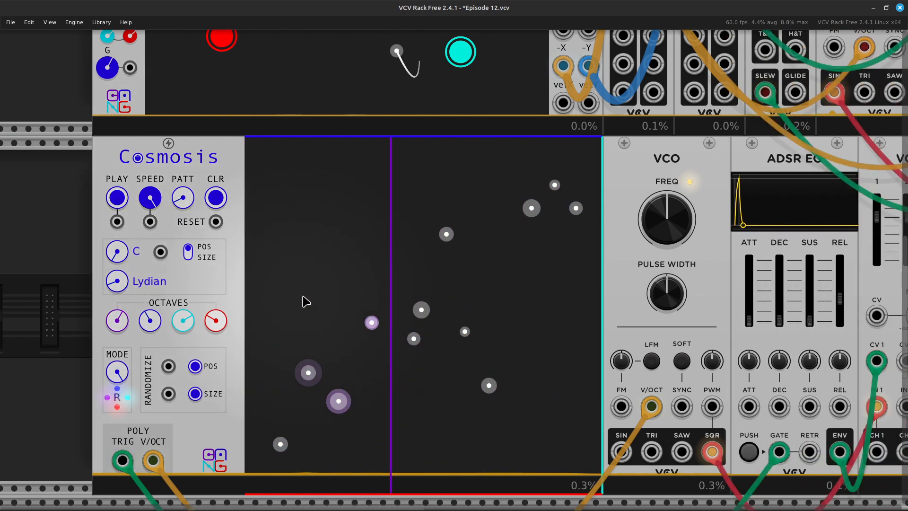
scroll(307, 294, "right", 5)
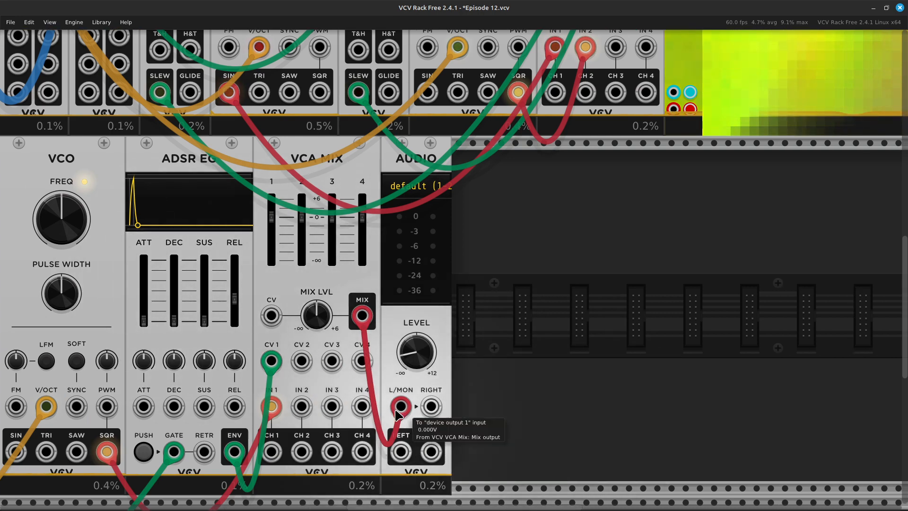
left_click_drag(401, 406, 412, 447)
Step: Move the Audio module to the upper row, directly beside the VCA Mix there
scroll(432, 415, "up", 3)
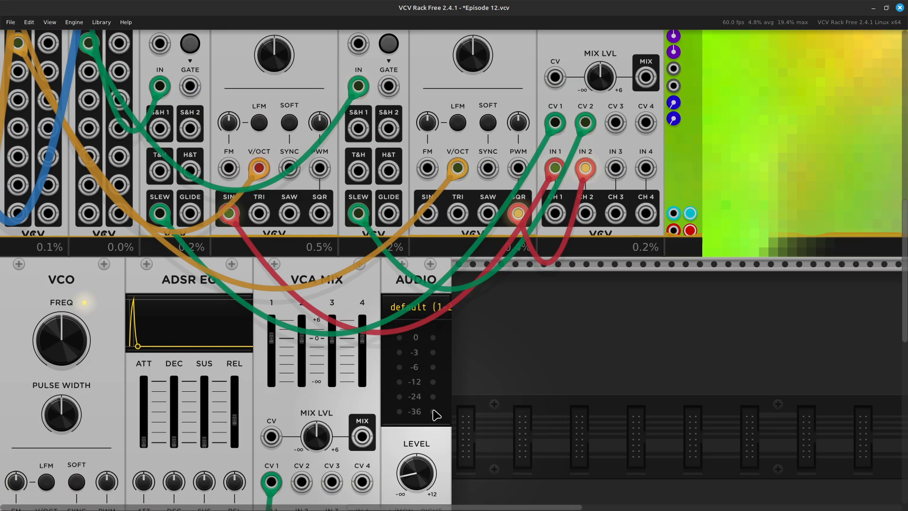
scroll(450, 405, "right", 5)
left_click_drag(521, 235, 685, 206)
scroll(370, 410, "left", 5)
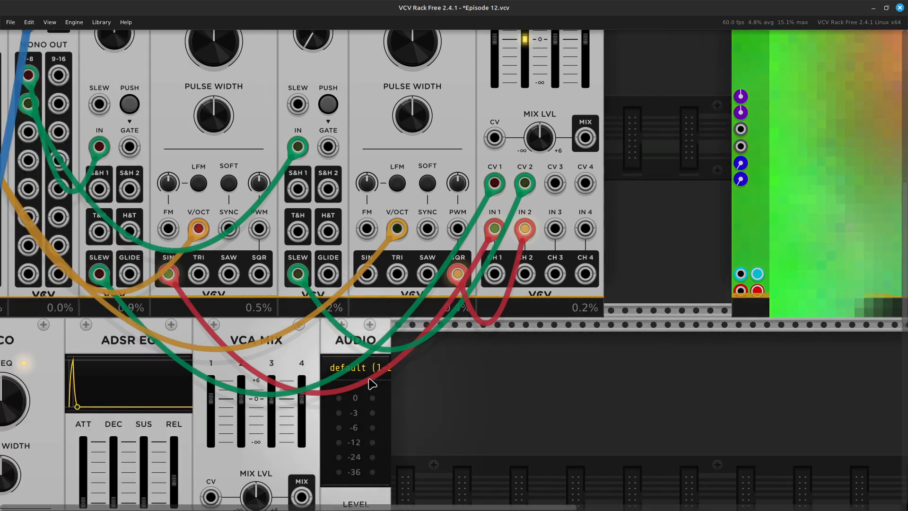
left_click_drag(379, 347, 636, 286)
scroll(677, 218, "right", 2)
scroll(680, 222, "up", 4)
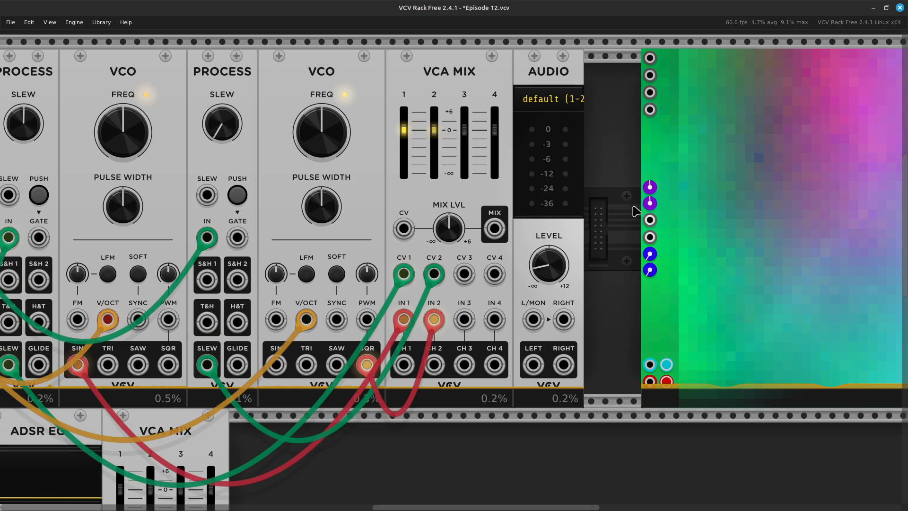
Step: Clear all moving particles from the Orbitones display
scroll(354, 419, "left", 5)
scroll(354, 419, "left", 15)
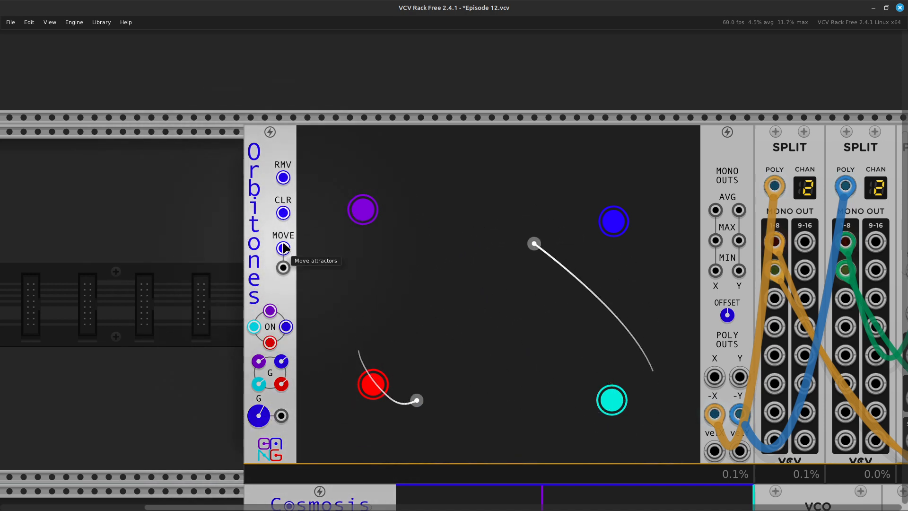
left_click(283, 214)
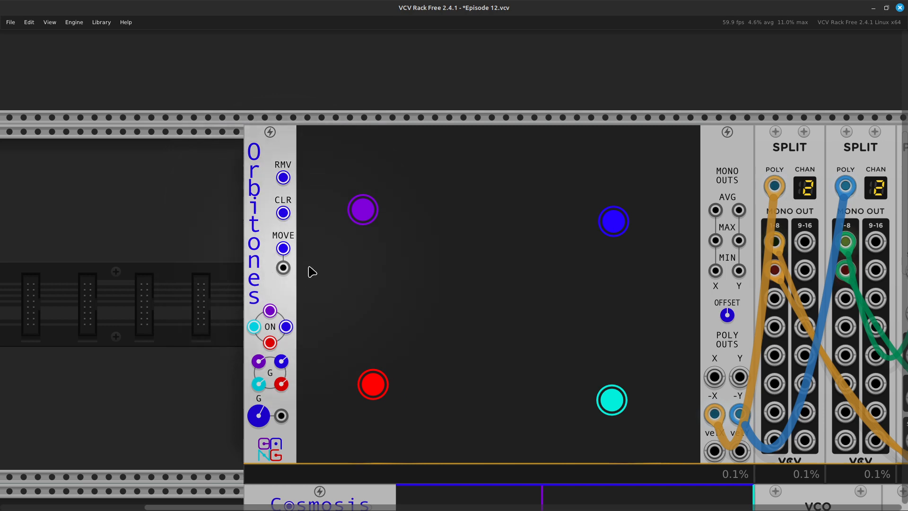
Step: Patch the VCA Mix module's Mix output to the L/MON input of the adjacent Audio module with a red cable
scroll(310, 270, "right", 5)
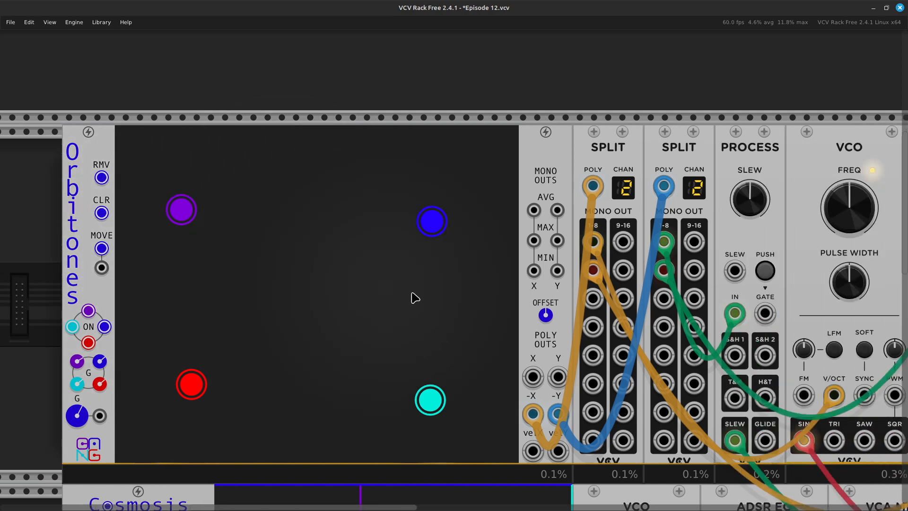
scroll(416, 298, "right", 15)
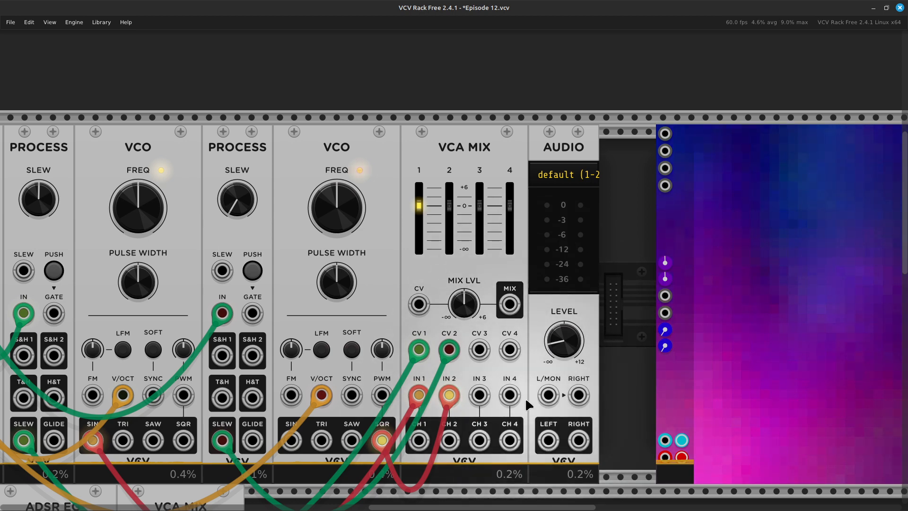
right_click(514, 308)
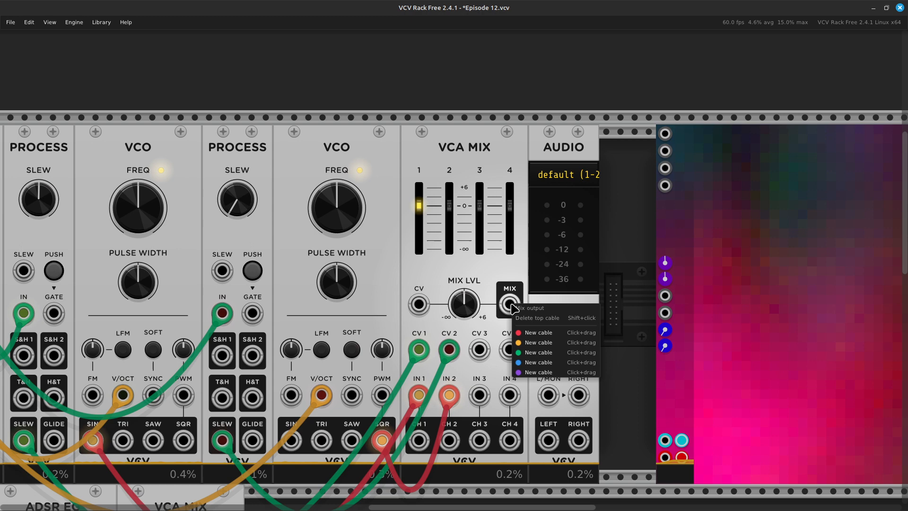
left_click(529, 330)
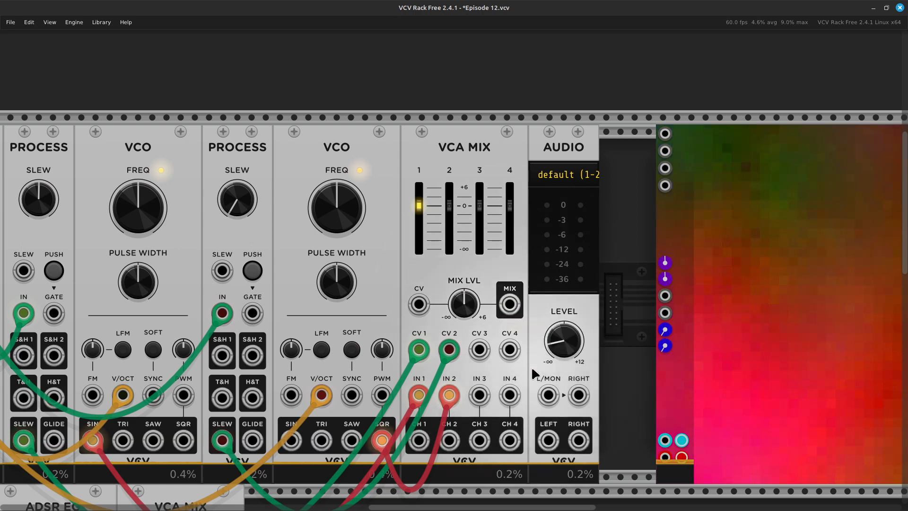
left_click_drag(532, 366, 534, 398)
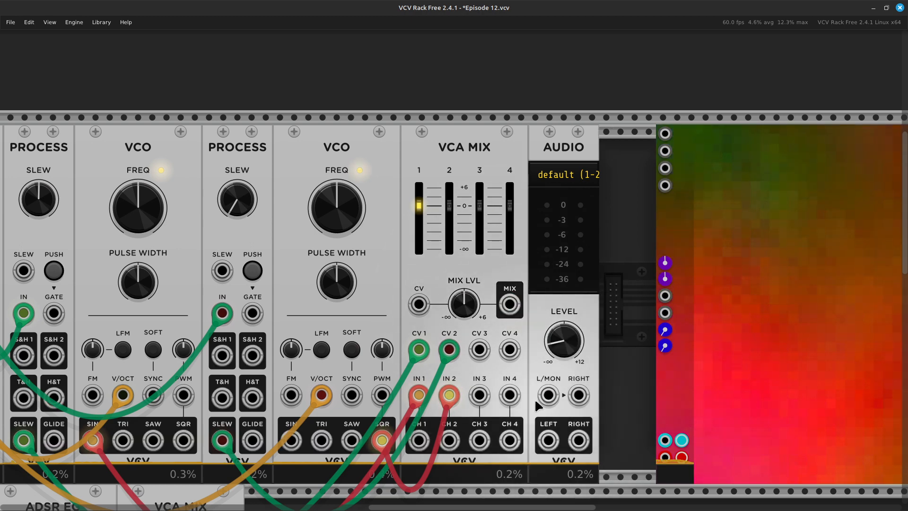
right_click(514, 308)
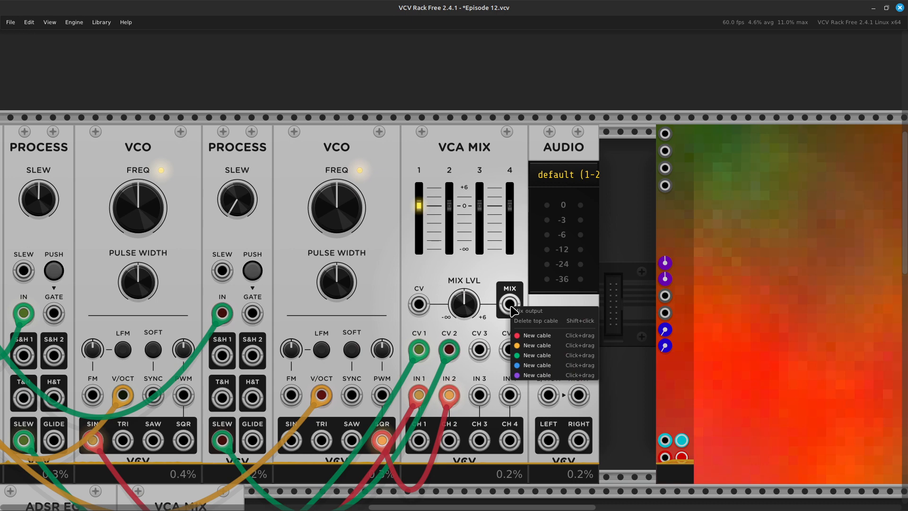
left_click(527, 337)
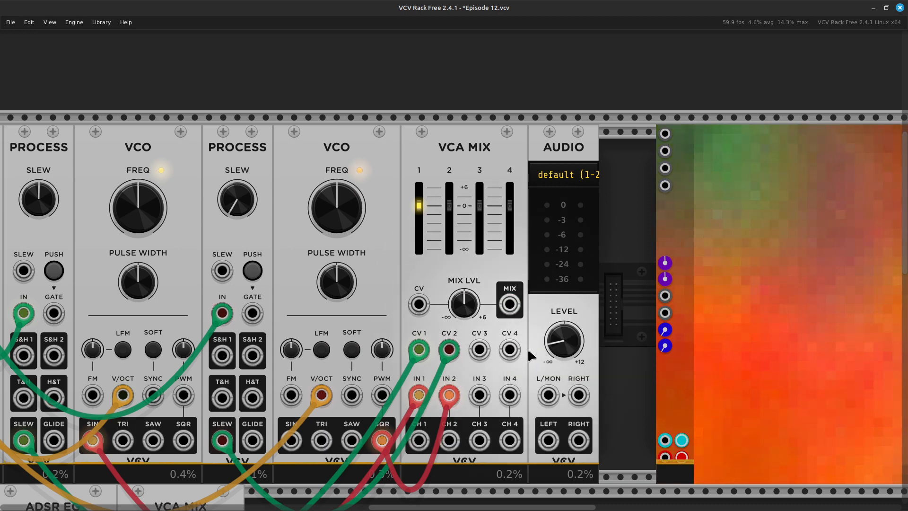
right_click(509, 311)
left_click_drag(522, 343, 548, 395)
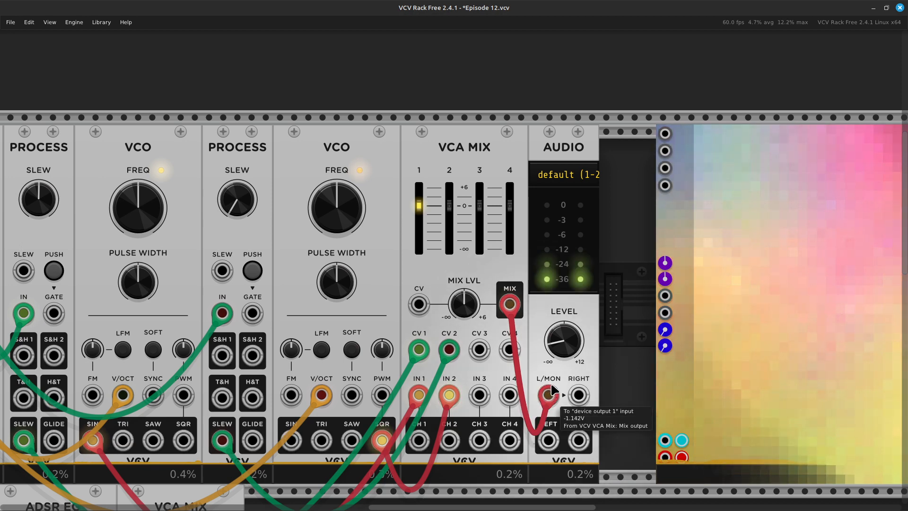
Step: Turn the Audio module's output level down to its minimum
scroll(553, 391, "left", 5)
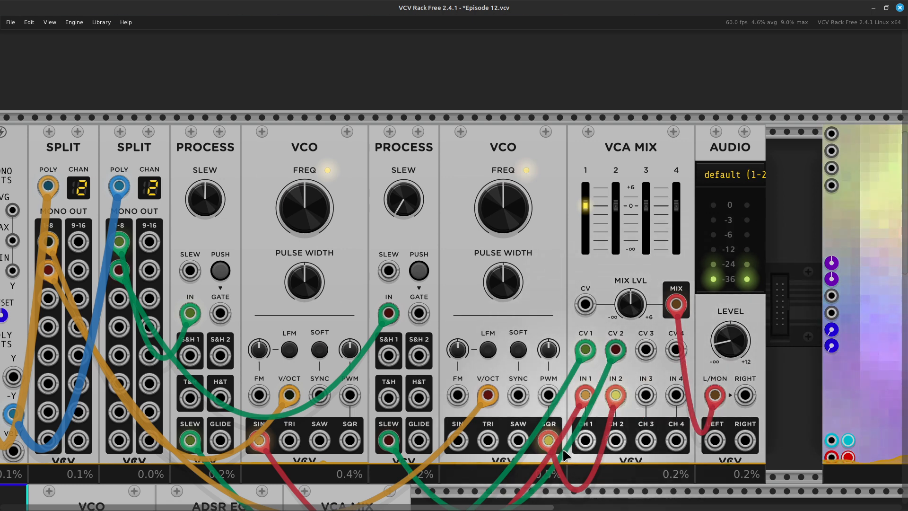
scroll(489, 416, "left", 8)
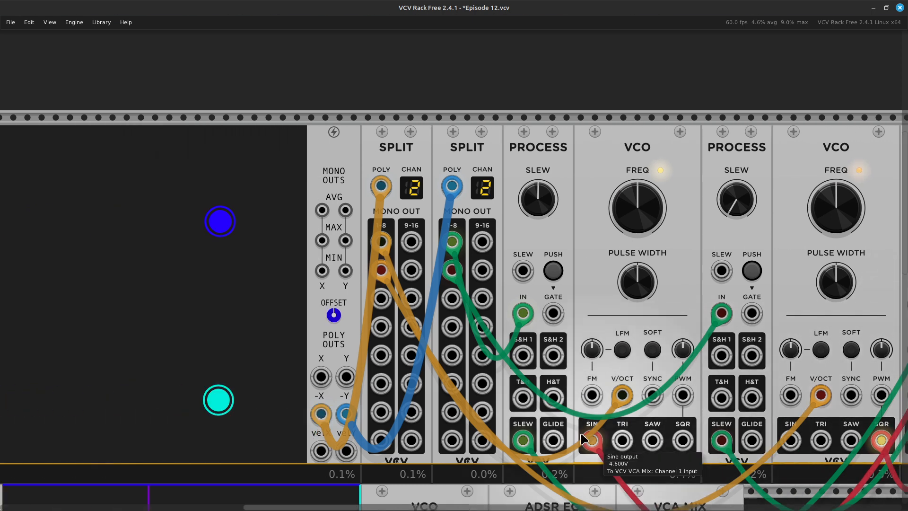
scroll(541, 368, "right", 8)
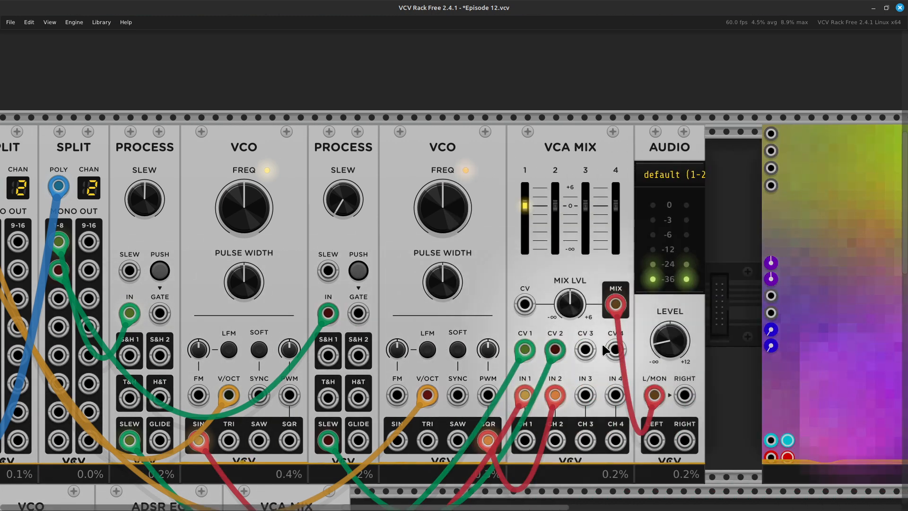
mouse_move(660, 348)
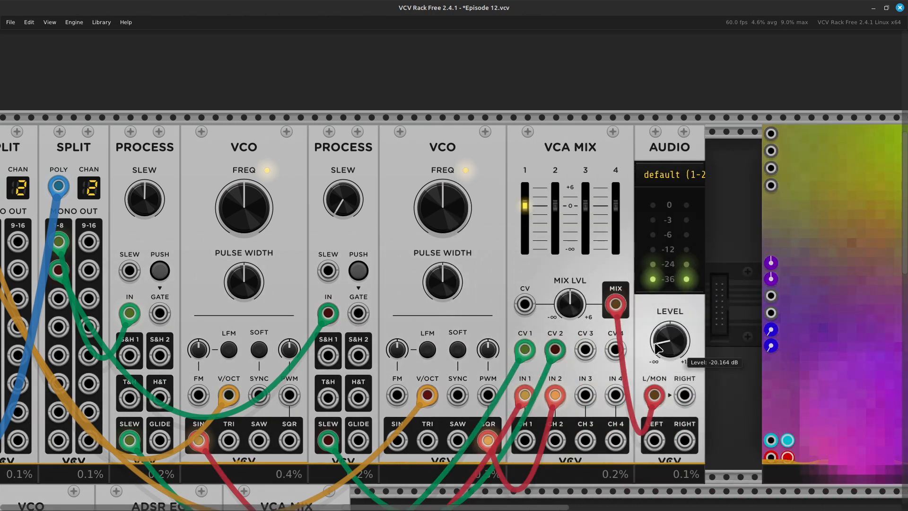
left_click_drag(659, 348, 660, 392)
Step: Examine how the Orbitones -X and -Y outputs run through the Split, Process and VCO modules to the VCA Mix
scroll(659, 347, "left", 15)
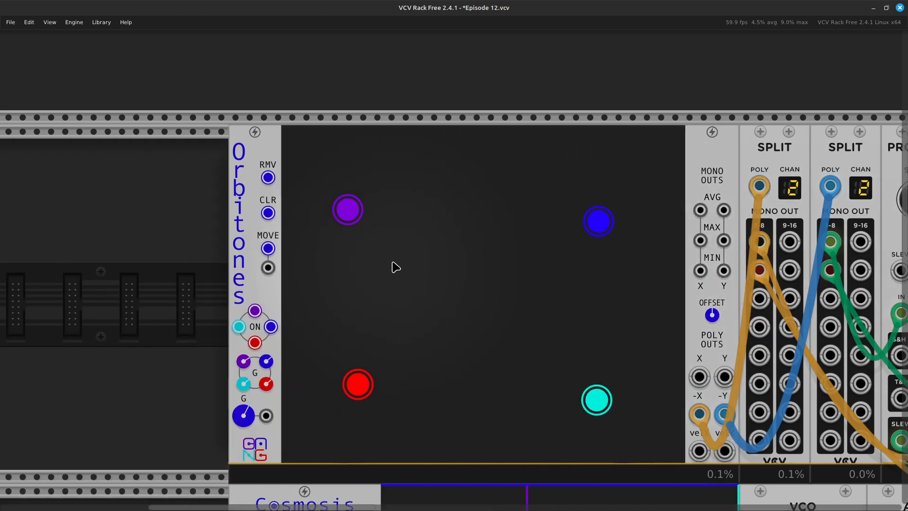
scroll(440, 282, "right", 7)
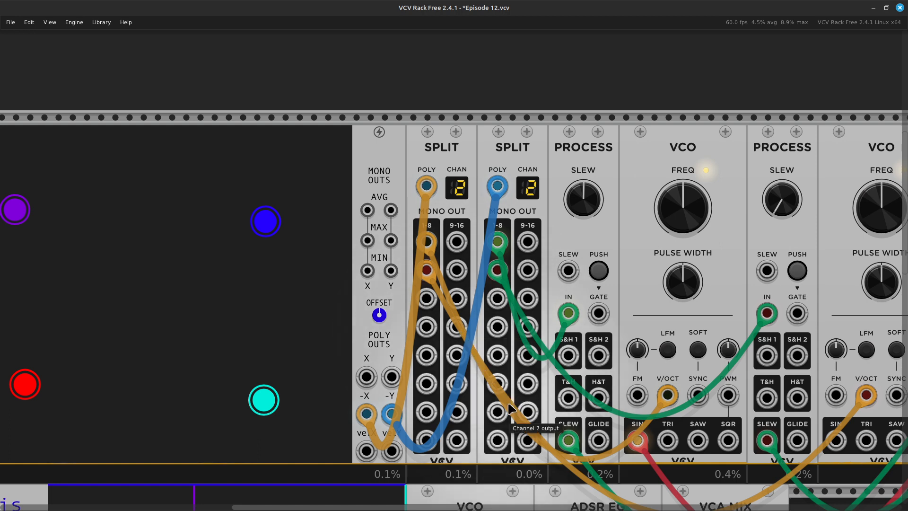
scroll(511, 408, "right", 5)
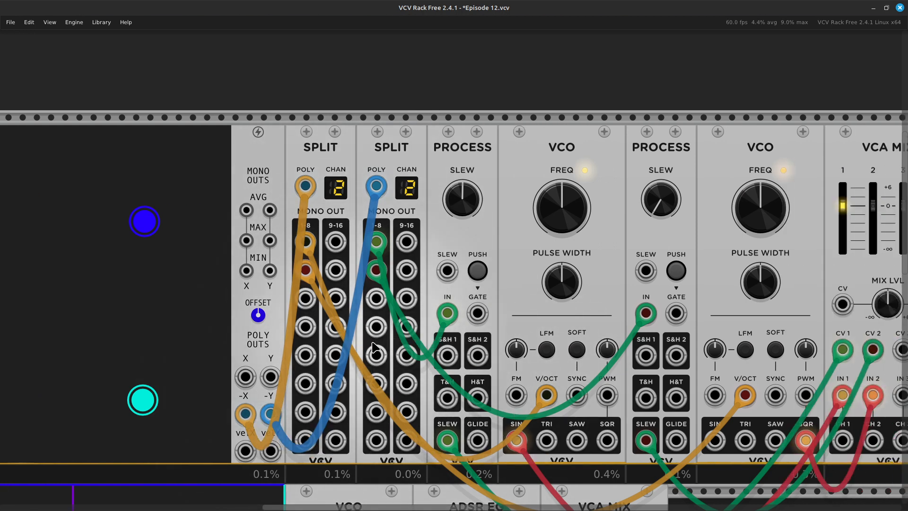
scroll(408, 336, "right", 10)
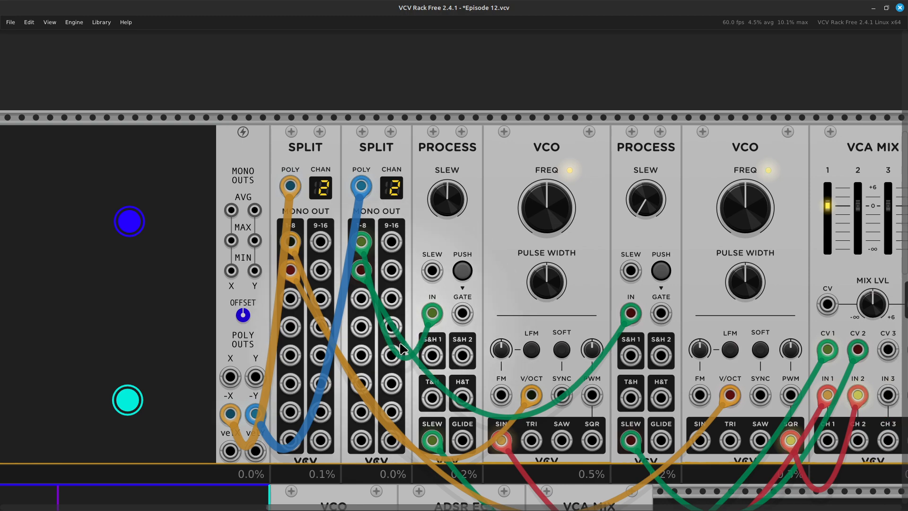
scroll(402, 345, "down", 3)
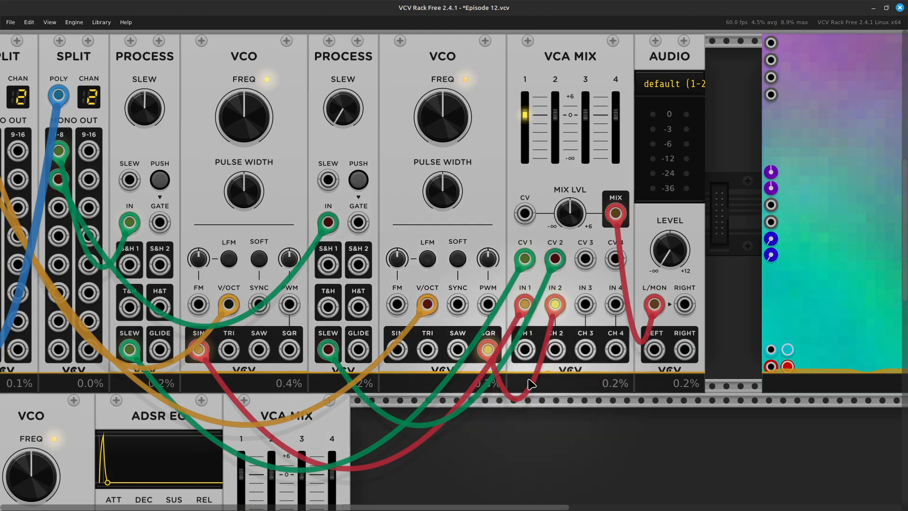
scroll(505, 426, "left", 8)
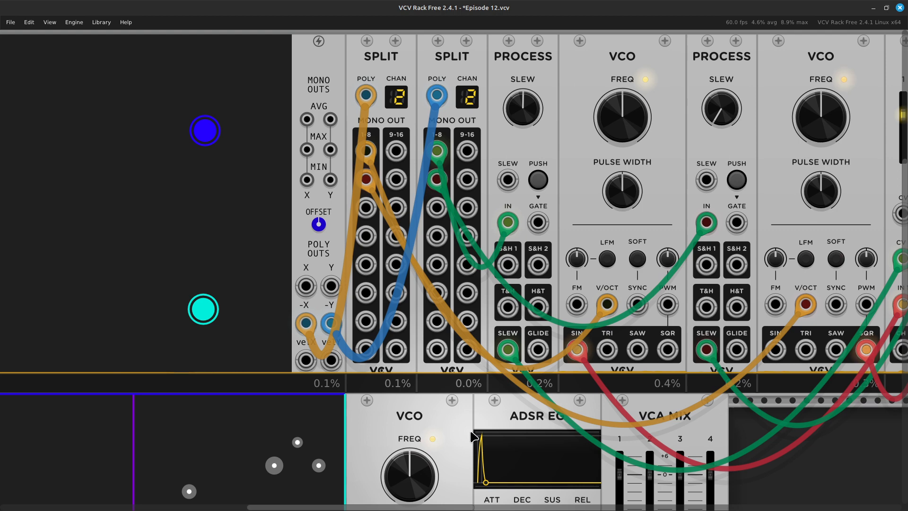
scroll(469, 436, "right", 9)
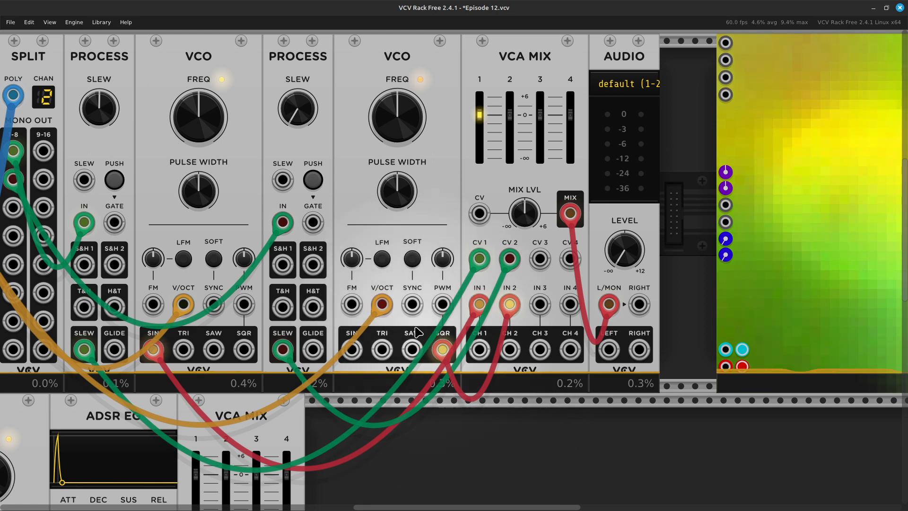
scroll(372, 340, "left", 3)
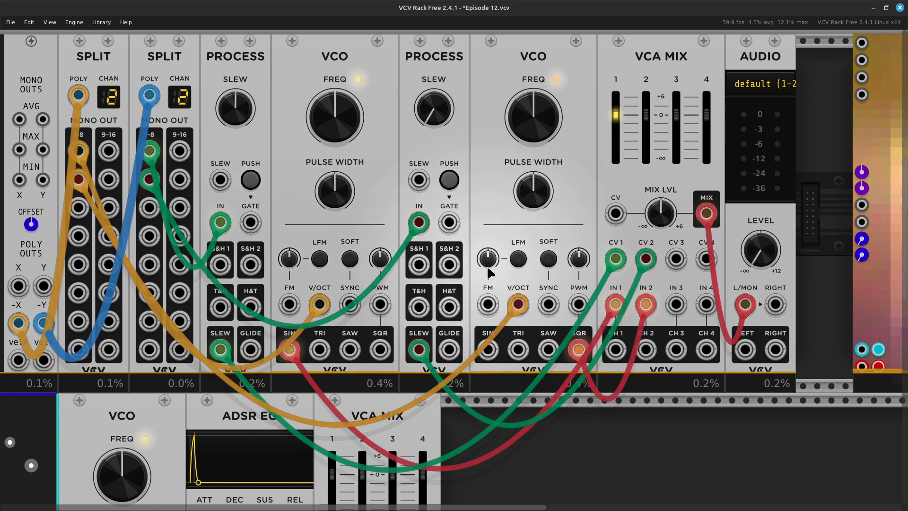
scroll(445, 279, "left", 5)
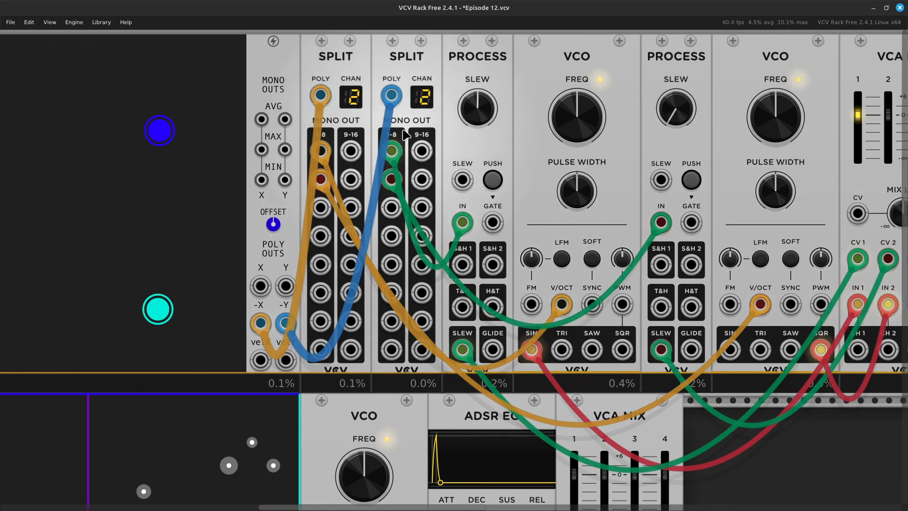
scroll(426, 274, "up", 2)
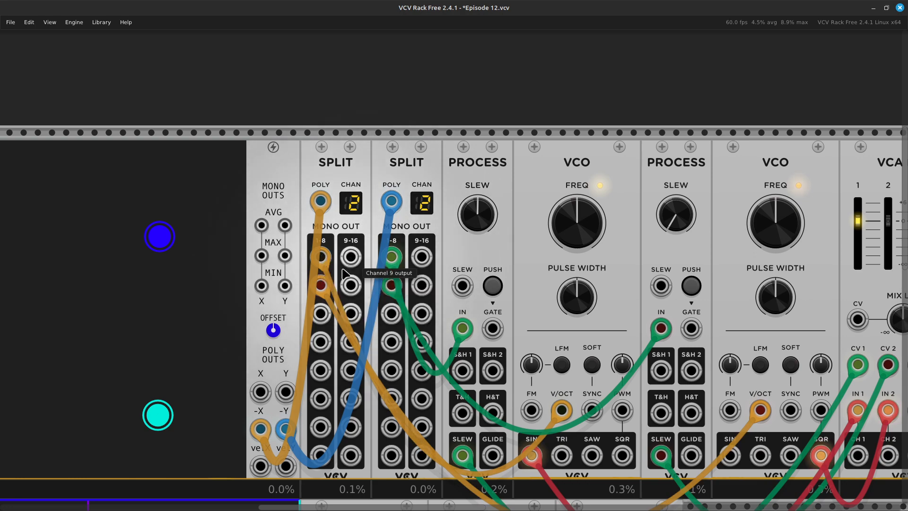
key("Left")
key("Right")
key("Down")
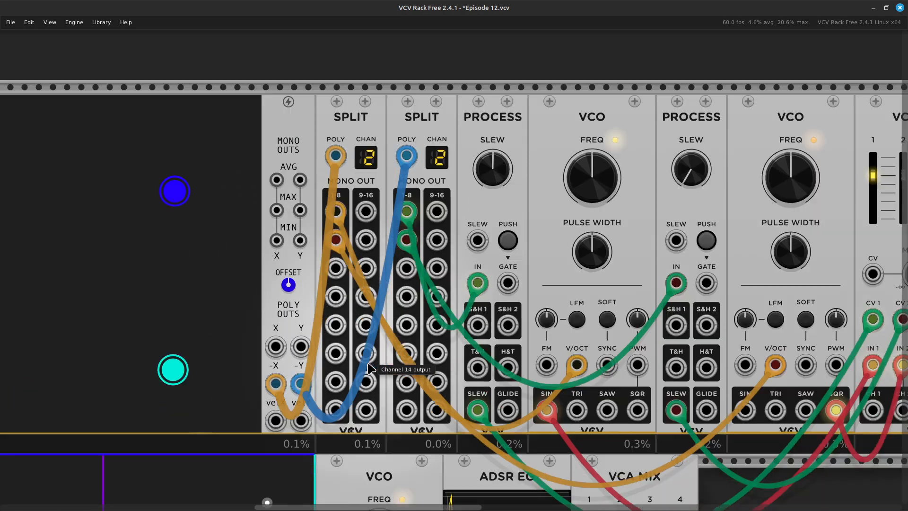
scroll(371, 368, "down", 1)
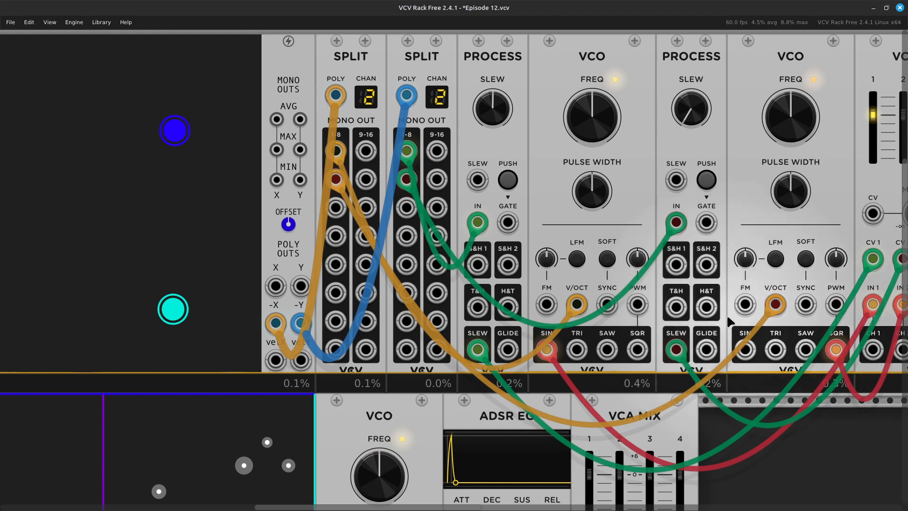
Step: Raise the slew on the second Process module to just below the knob's midpoint
key("Left")
key("Up")
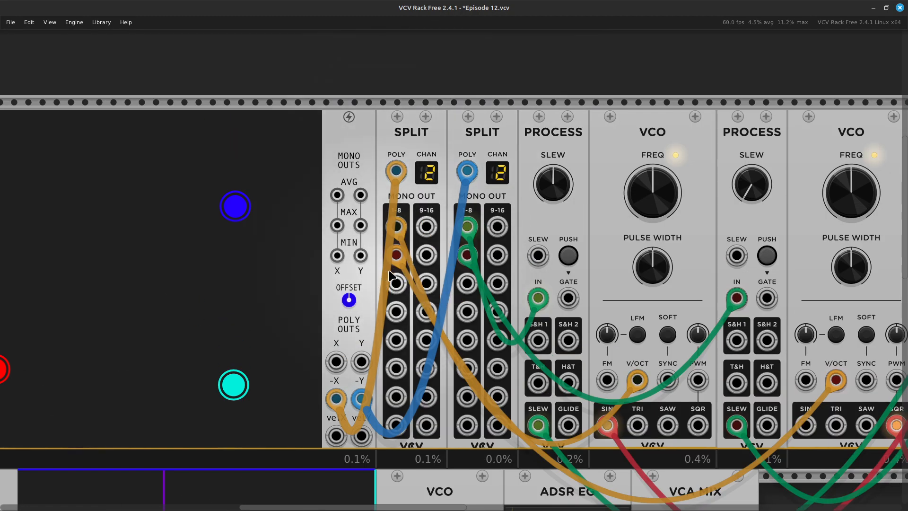
key("Right")
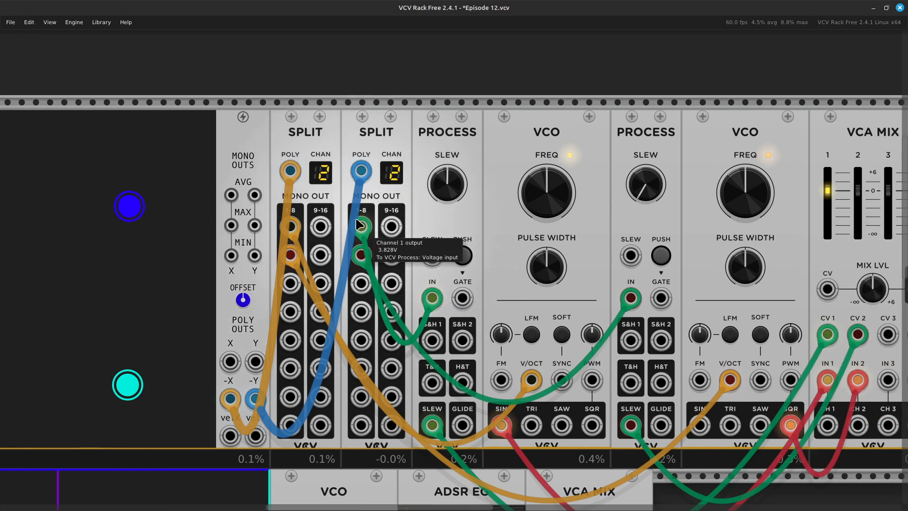
key("Right")
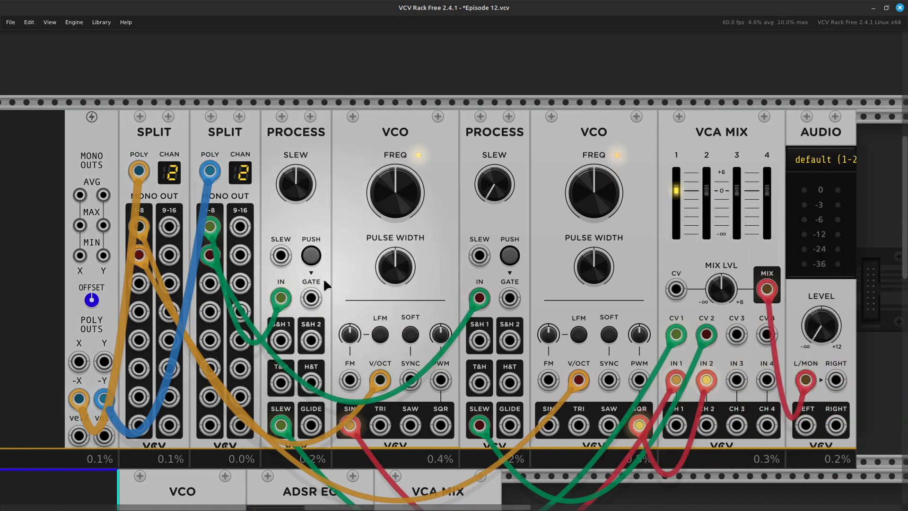
key("Right")
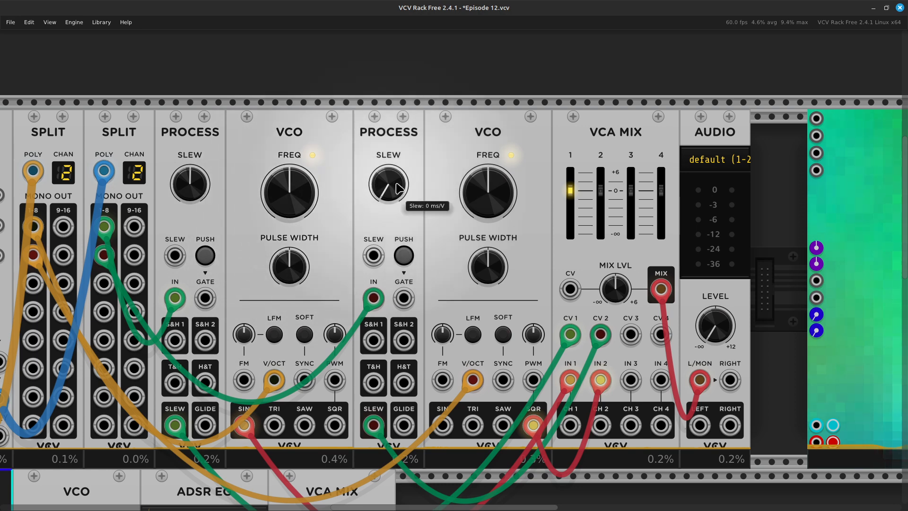
left_click_drag(390, 198, 390, 192)
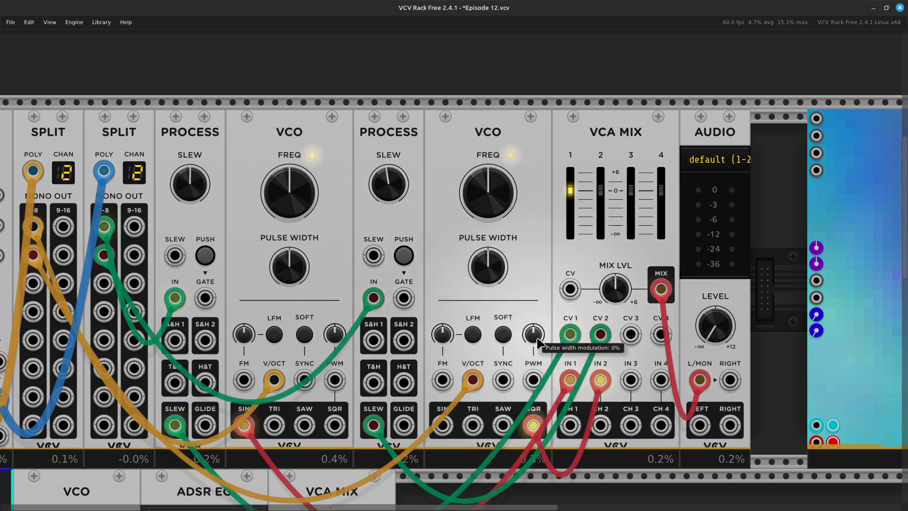
Step: Trace the patch from the Orbitones display to the second VCO's V/OCT input and the VCA Mix's CV 2 input
scroll(598, 338, "left", 3)
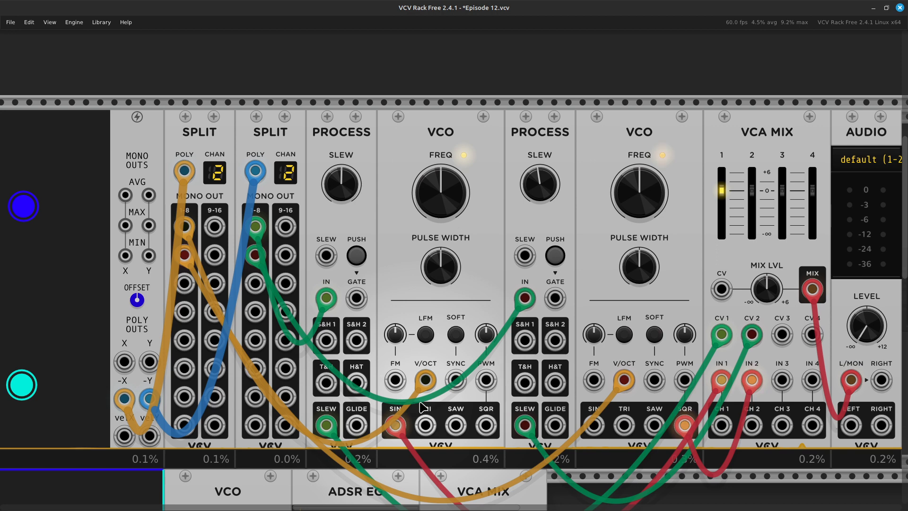
scroll(423, 407, "left", 10)
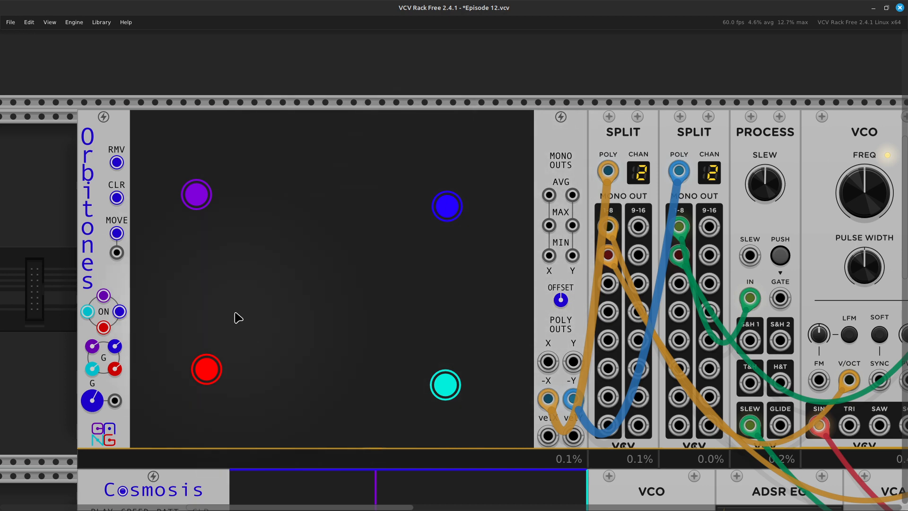
scroll(402, 318, "right", 5)
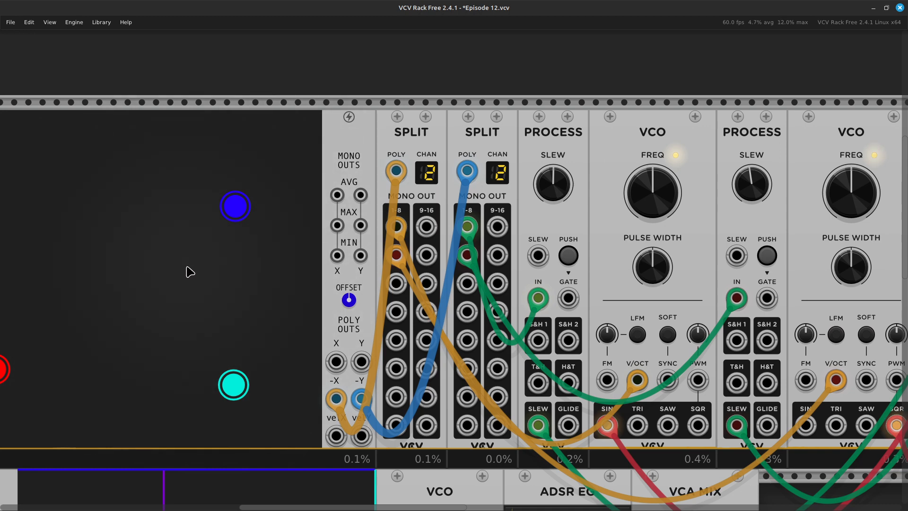
scroll(208, 330, "left", 3)
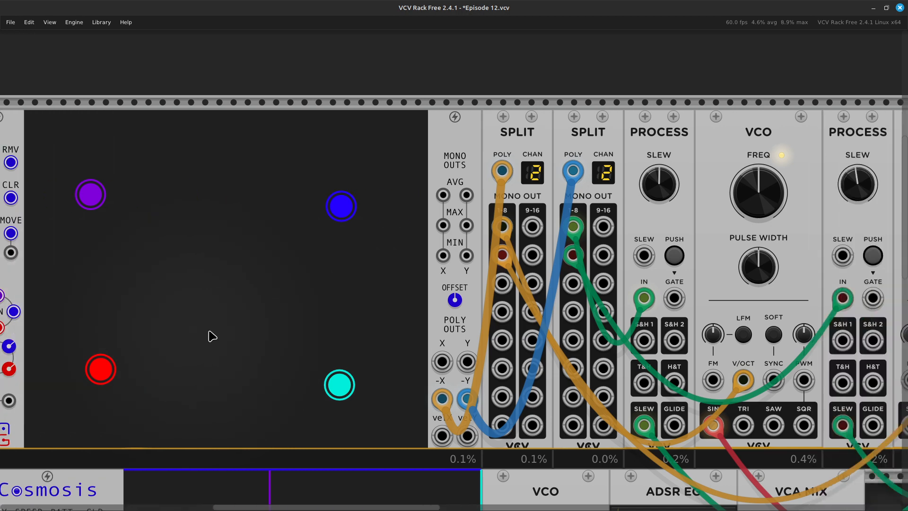
scroll(213, 335, "right", 9)
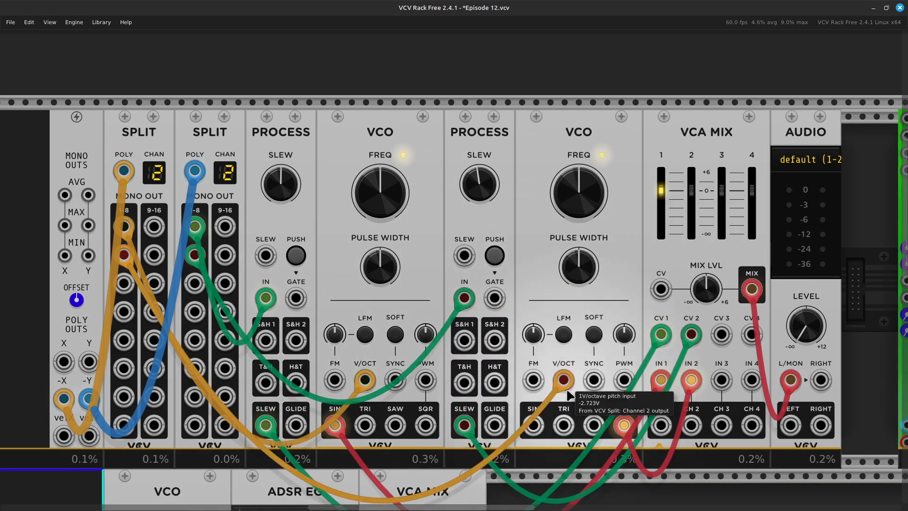
scroll(566, 393, "right", 2)
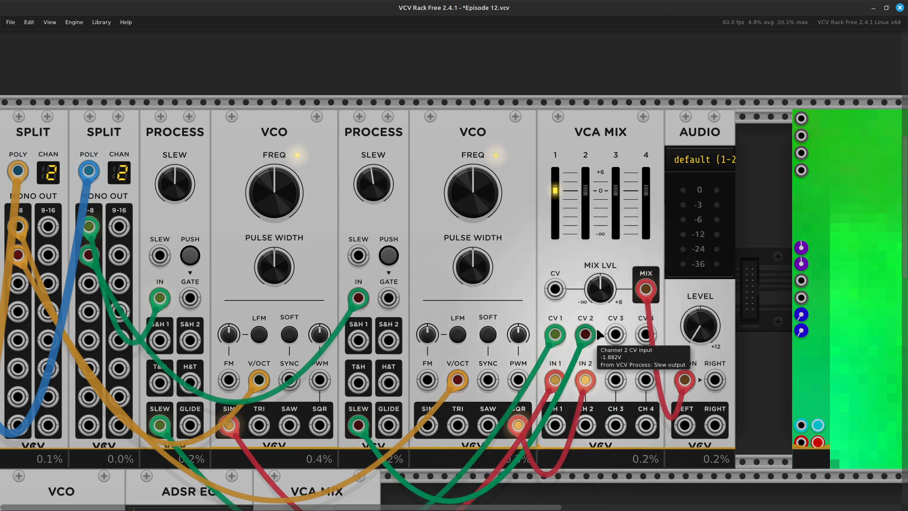
Step: Examine the Orbitones -X output feeding the first Split module and the four attractors on the Orbitones display
scroll(604, 331, "left", 2)
scroll(604, 331, "left", 7)
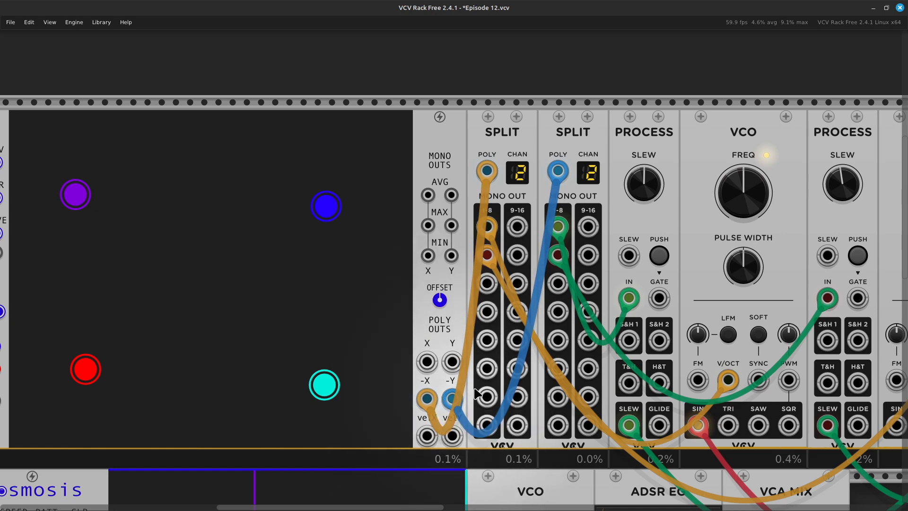
mouse_move(458, 400)
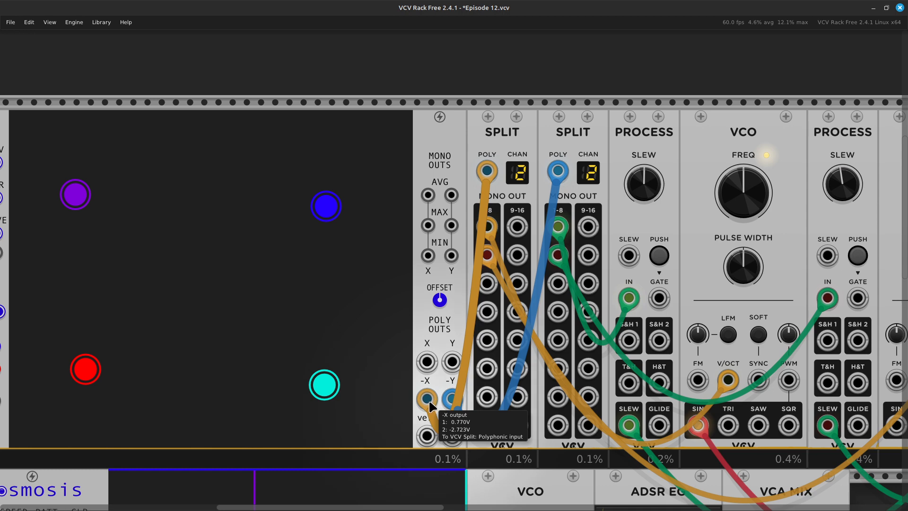
scroll(430, 406, "left", 3)
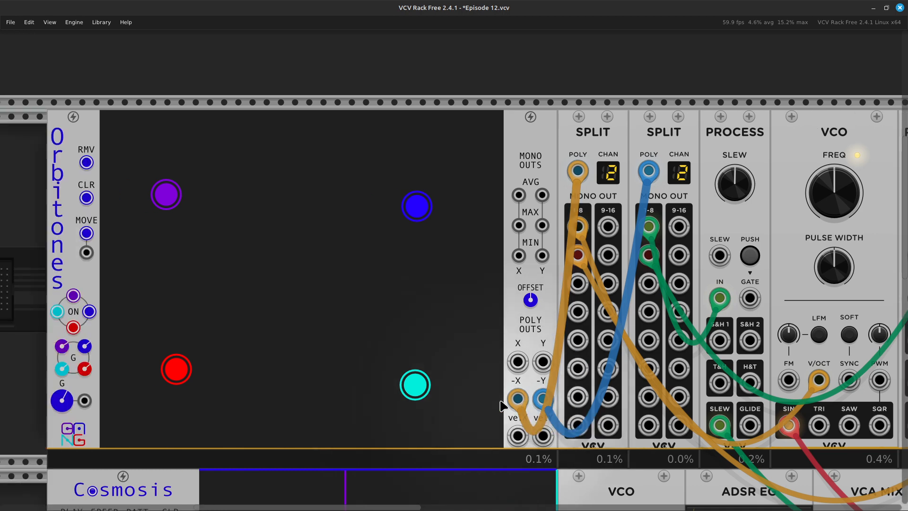
scroll(544, 410, "left", 6)
scroll(545, 409, "left", 4)
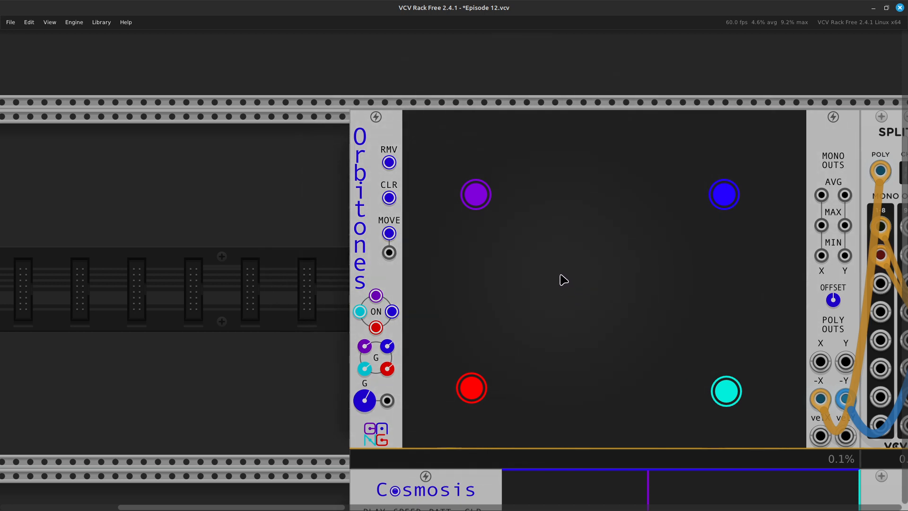
scroll(564, 276, "right", 5)
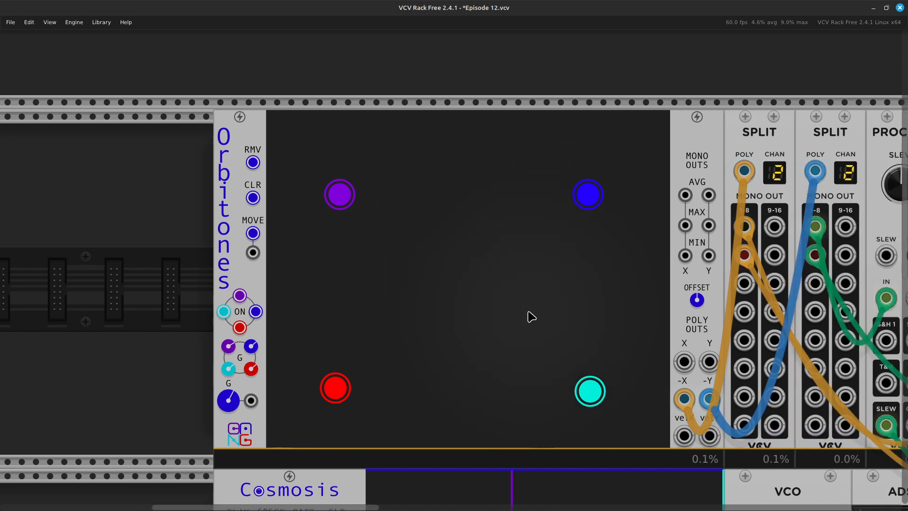
scroll(572, 389, "left", 4)
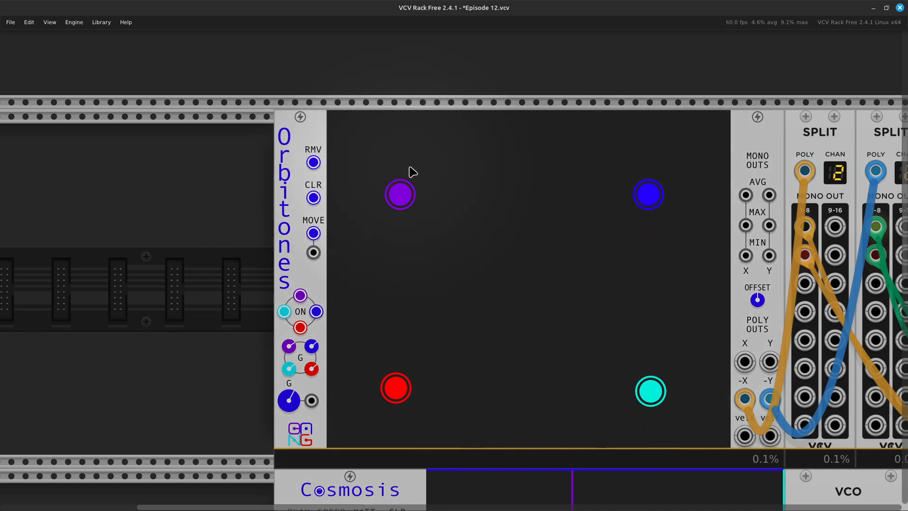
Step: Leave only the aqua attractor switched on in Orbitones and replace the existing particle with a new one close to it
left_click(301, 328)
left_click(301, 327)
left_click(301, 328)
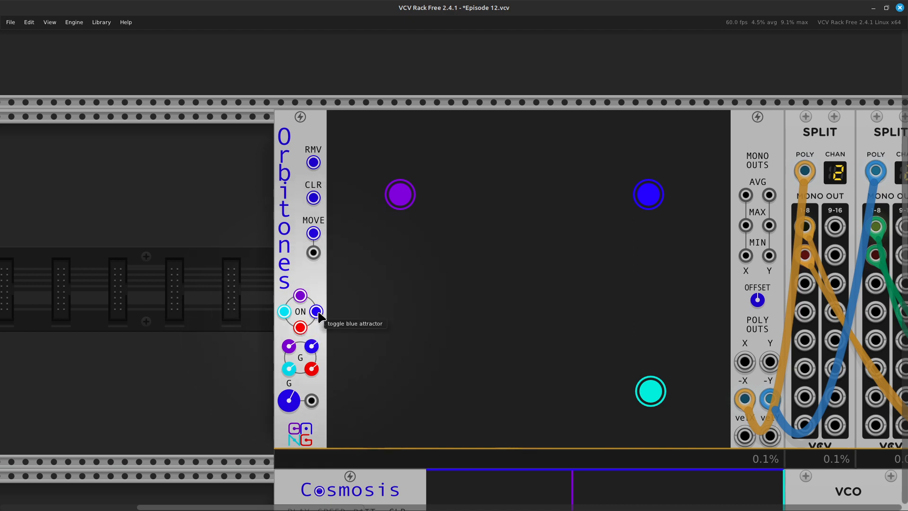
left_click(305, 300)
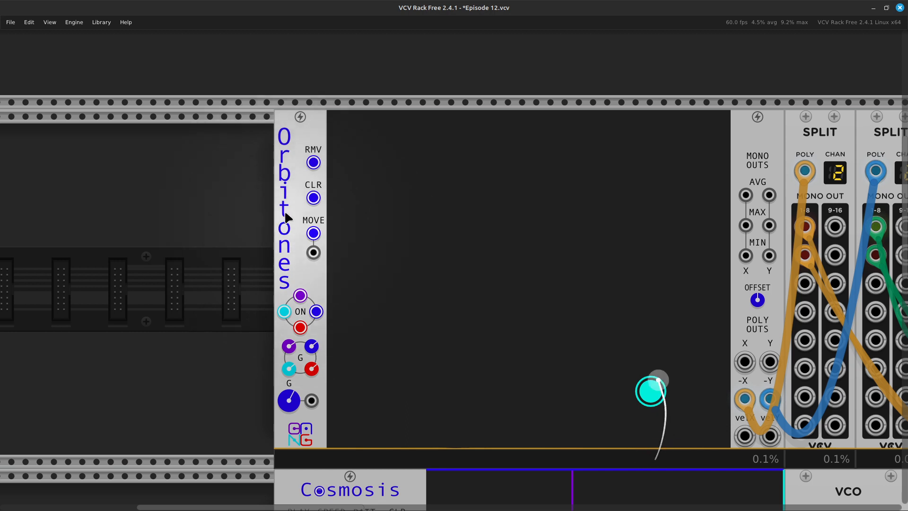
left_click(313, 165)
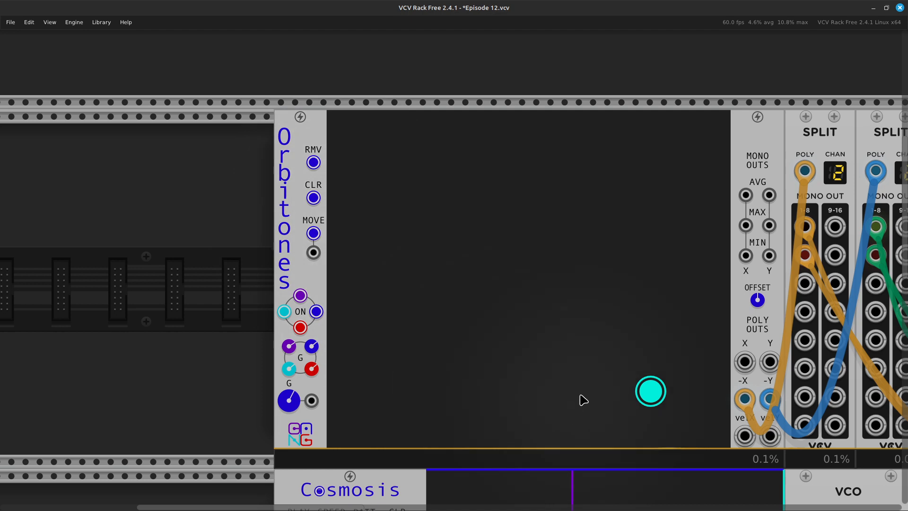
left_click(615, 403)
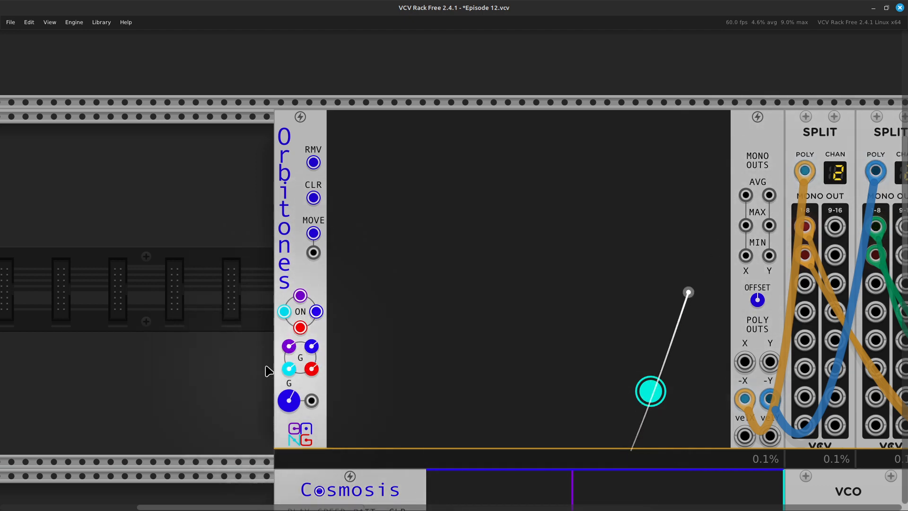
Step: Try different gravity strengths for the aqua attractor, including 1.4325
mouse_move(290, 374)
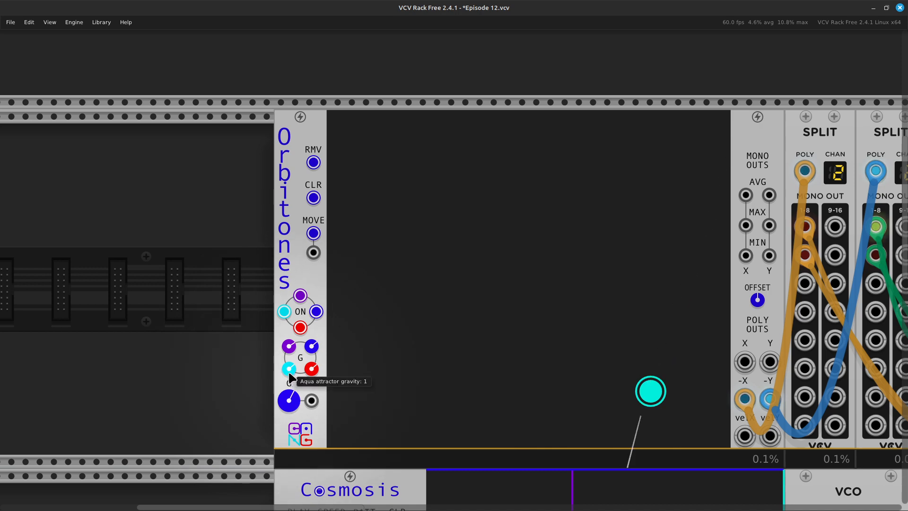
left_click_drag(290, 374, 290, 360)
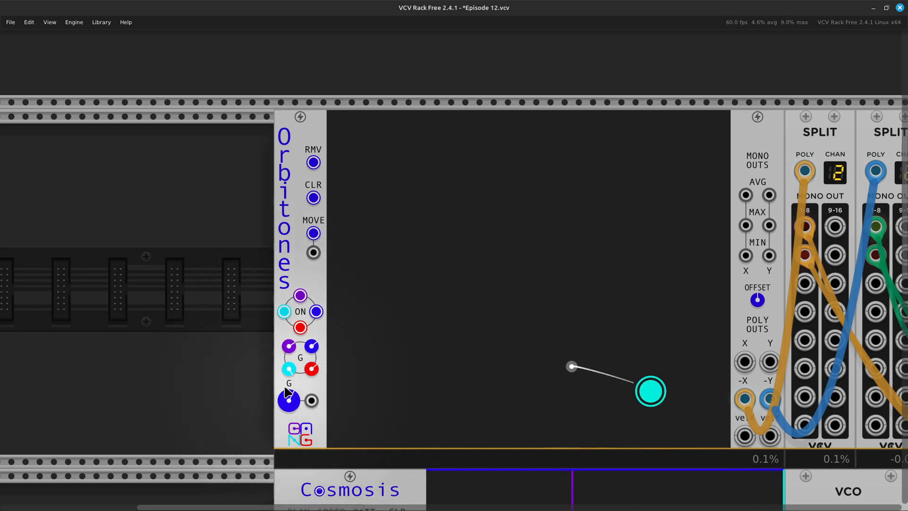
left_click_drag(290, 370, 289, 382)
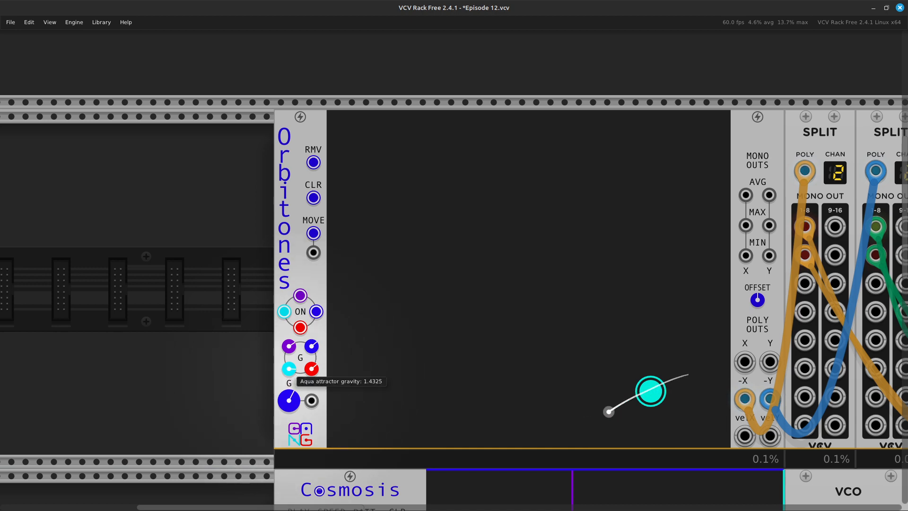
left_click_drag(290, 369, 289, 400)
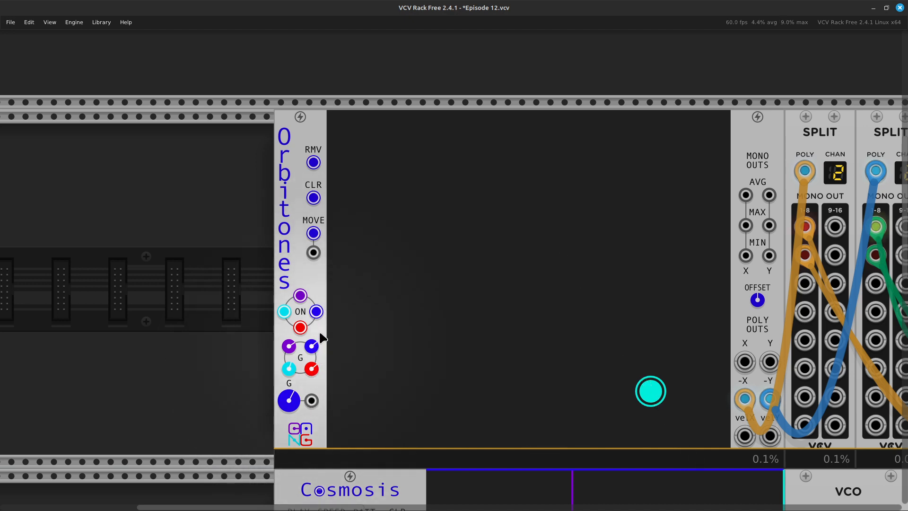
Step: Switch the red attractor back on and readjust the aqua attractor's gravity, trying 1.4976
left_click(303, 327)
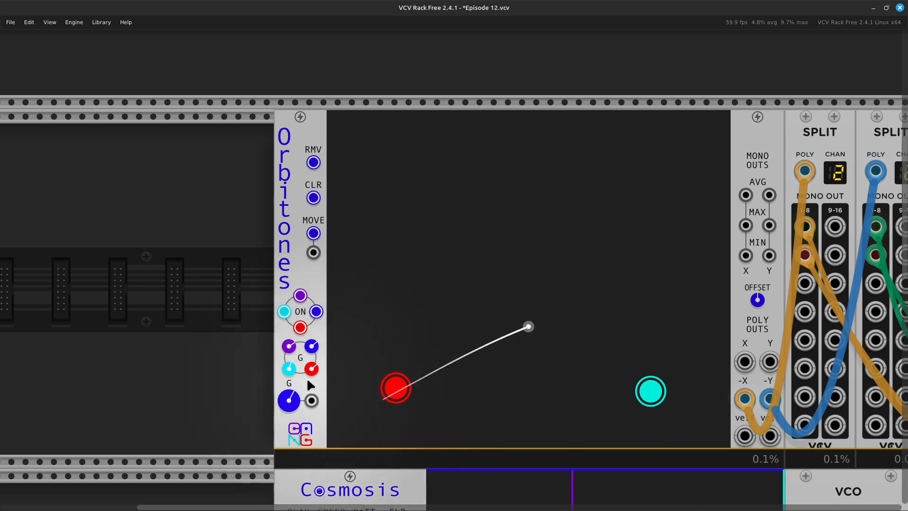
mouse_move(289, 374)
left_click_drag(290, 373, 289, 330)
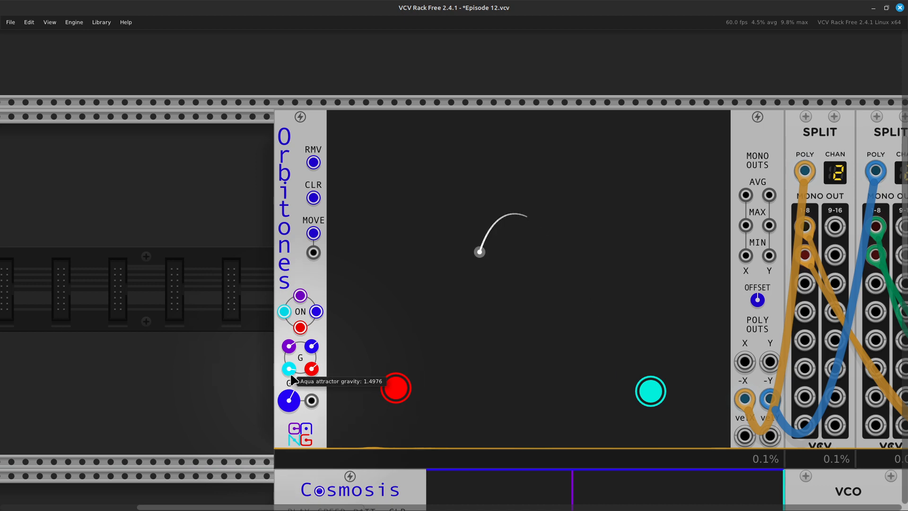
mouse_move(289, 368)
left_mouse_down()
mouse_move(289, 355)
mouse_move(292, 374)
left_mouse_up()
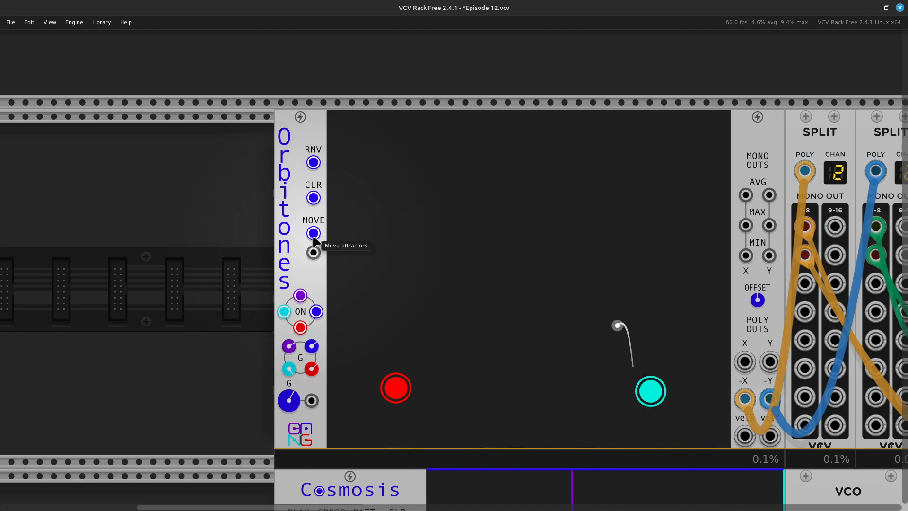
Step: Scatter the attractors with Move, and reposition the red one near the display's upper-left corner and the aqua one near its lower-left corner
left_click(312, 239)
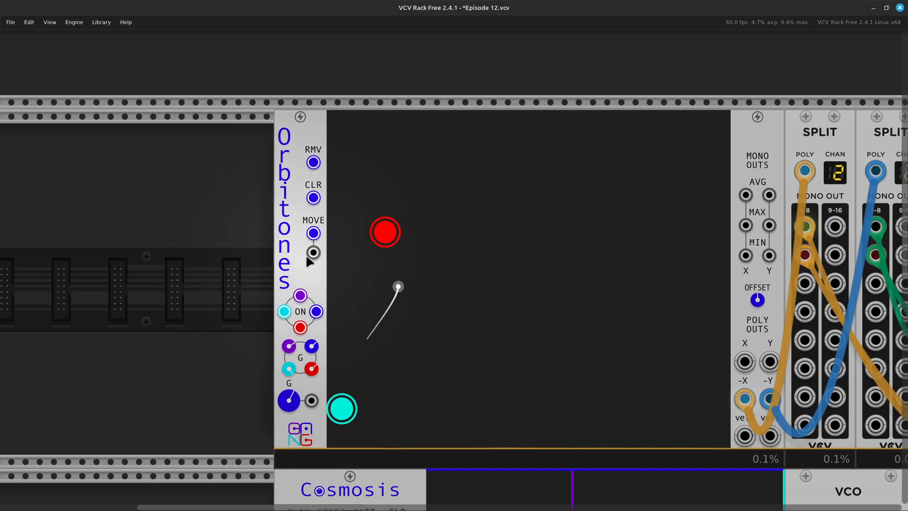
left_click_drag(379, 241, 395, 207)
left_click_drag(343, 412, 403, 406)
Step: Repatch the second Split's cable to the Orbitones poly X output and the first Split's cable to the poly Y output
scroll(399, 406, "right", 6)
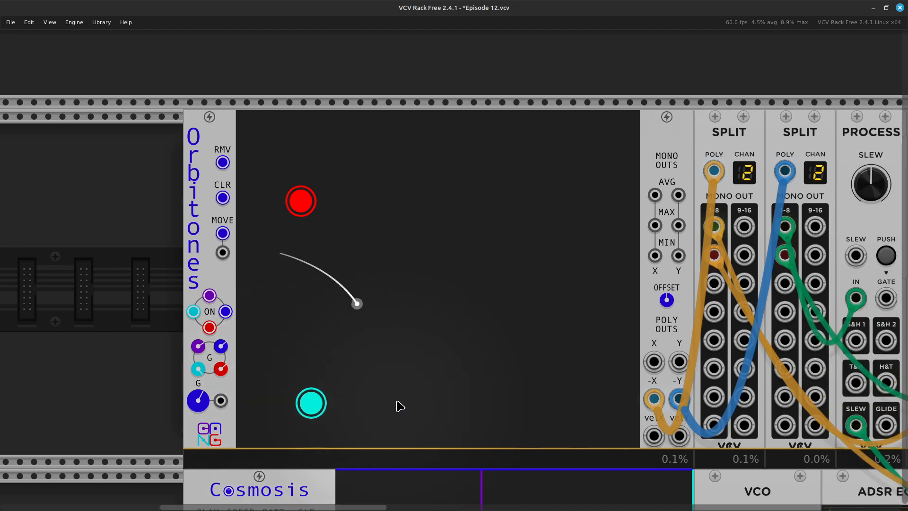
scroll(383, 403, "right", 2)
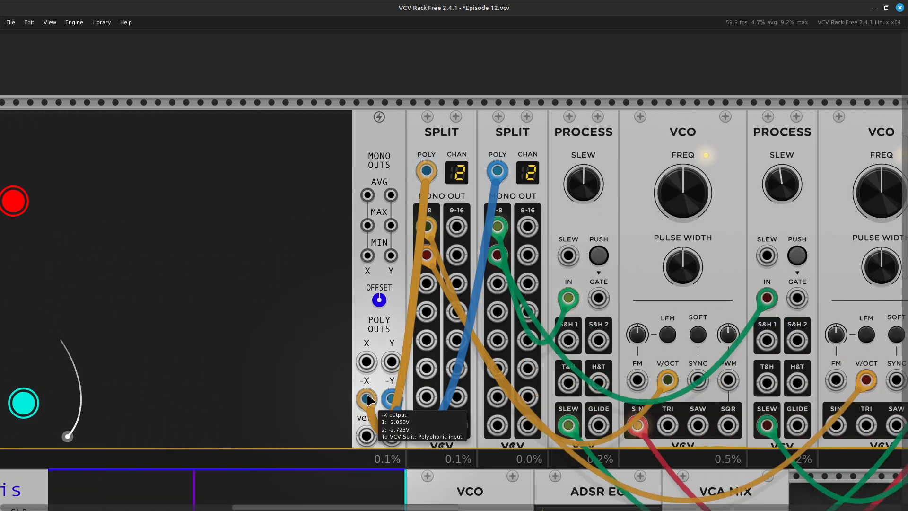
scroll(372, 395, "left", 2)
scroll(375, 399, "left", 4)
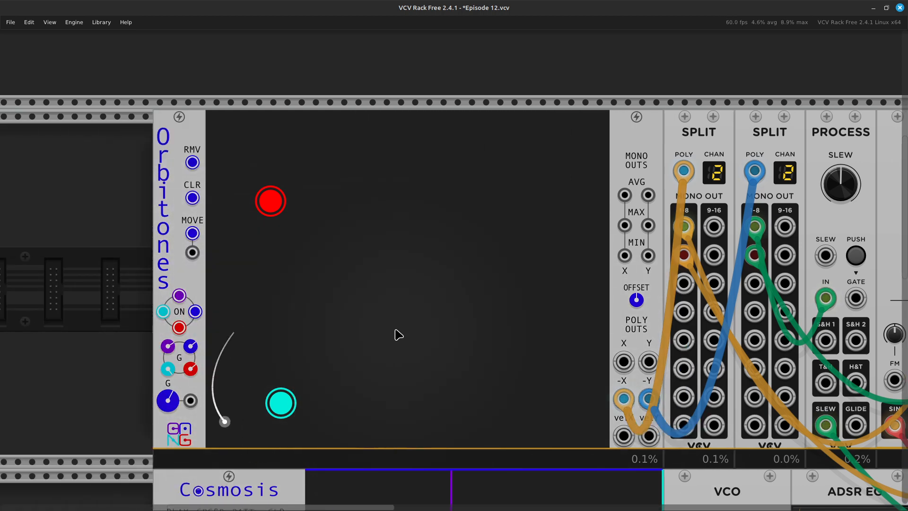
scroll(369, 339, "right", 6)
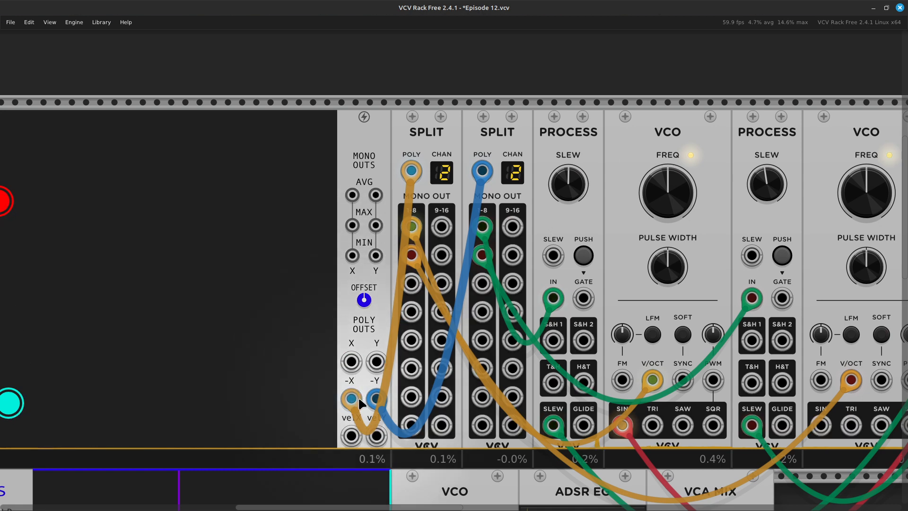
left_click_drag(376, 399, 356, 367)
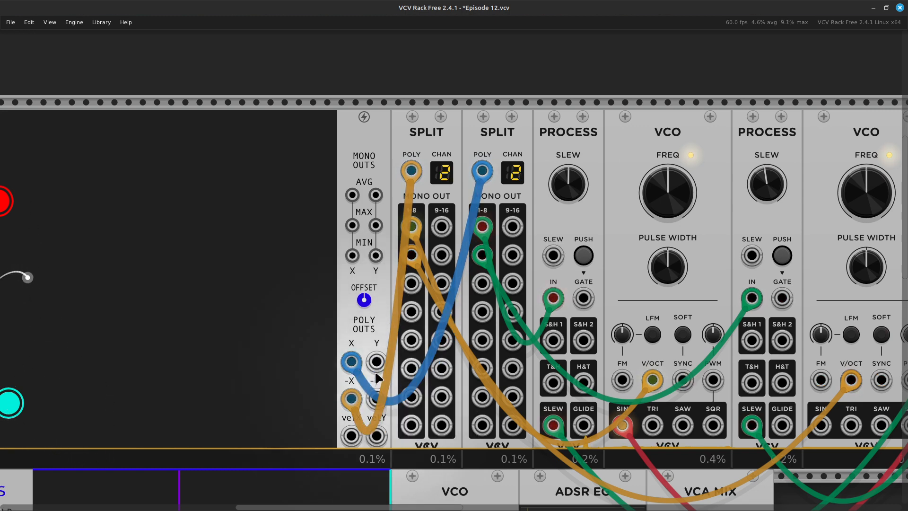
left_click_drag(351, 399, 377, 362)
Step: Raise the Audio module's output level to about 0.45 dB
scroll(318, 371, "left", 10)
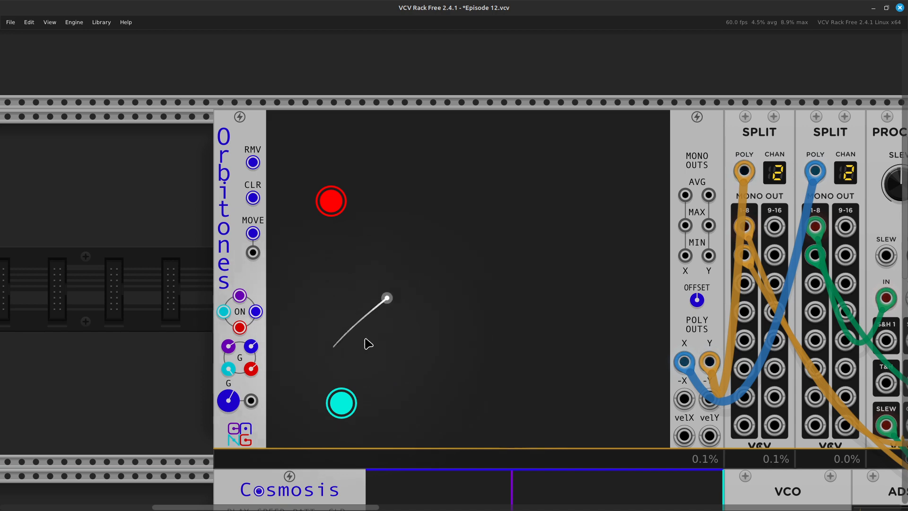
scroll(369, 344, "right", 15)
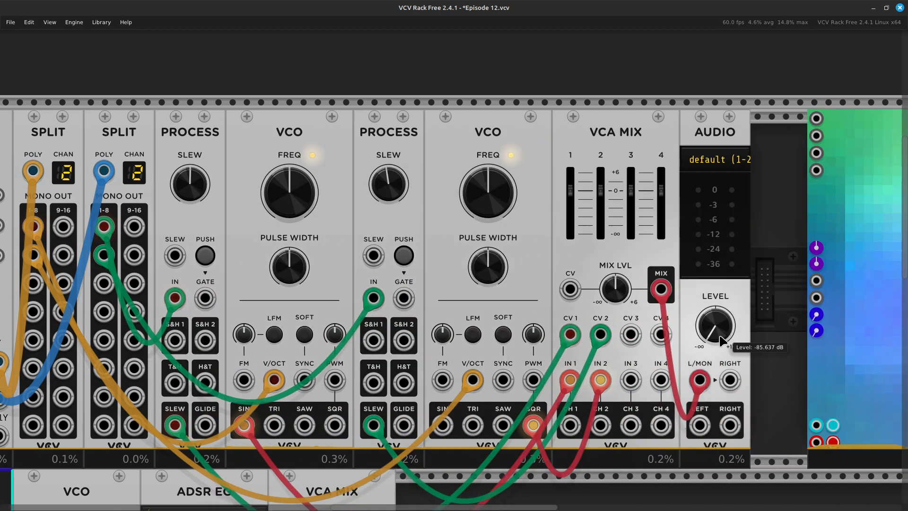
scroll(722, 341, "right", 2)
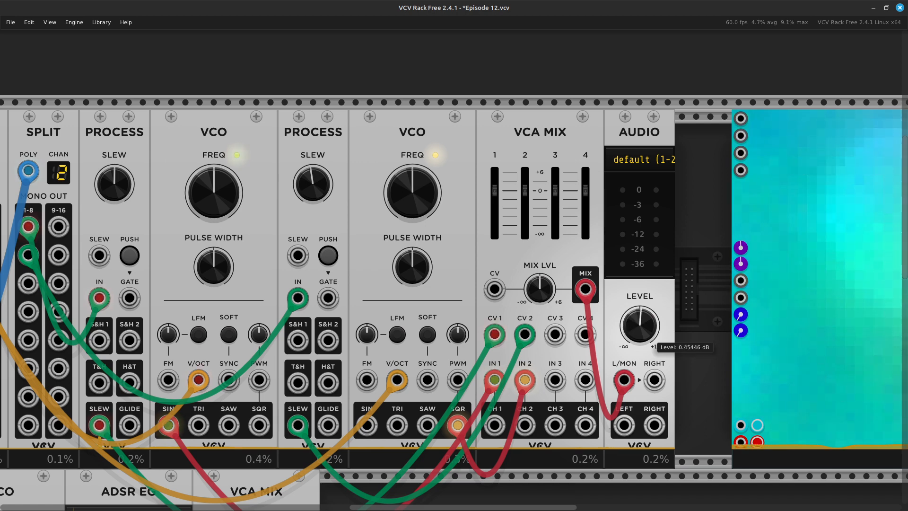
Step: Set the Orbitones module's polyphony channels to Monophonic
scroll(639, 344, "left", 9)
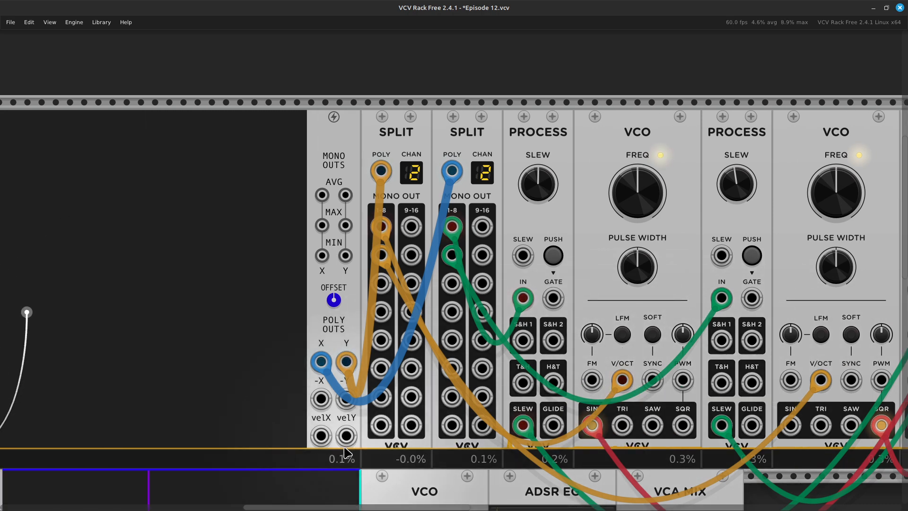
right_click(314, 318)
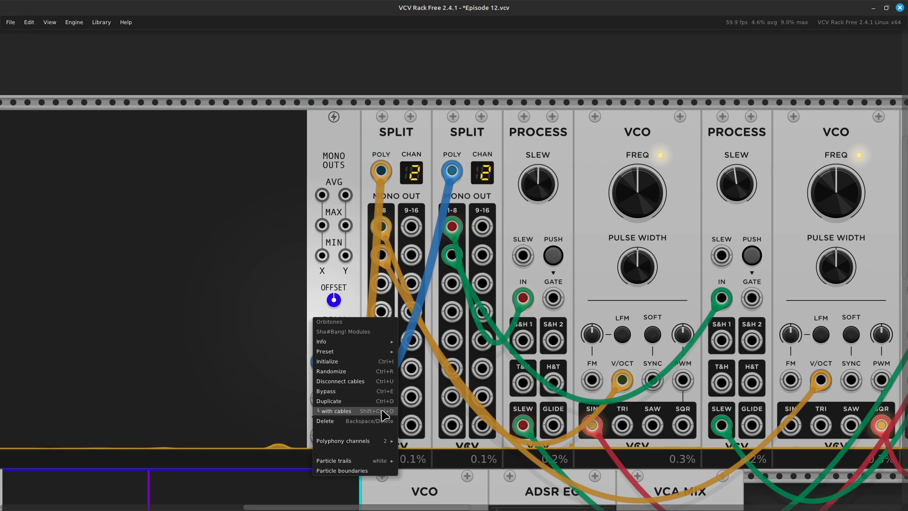
mouse_move(368, 442)
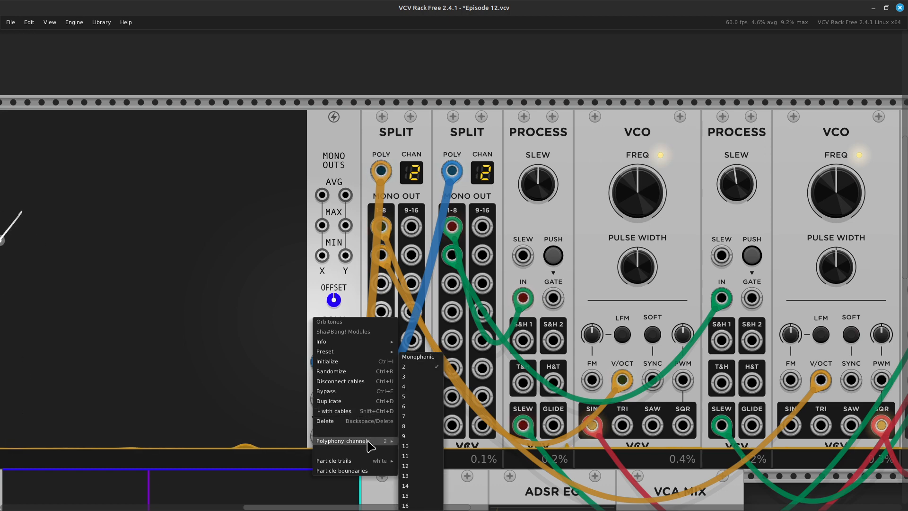
left_click(419, 360)
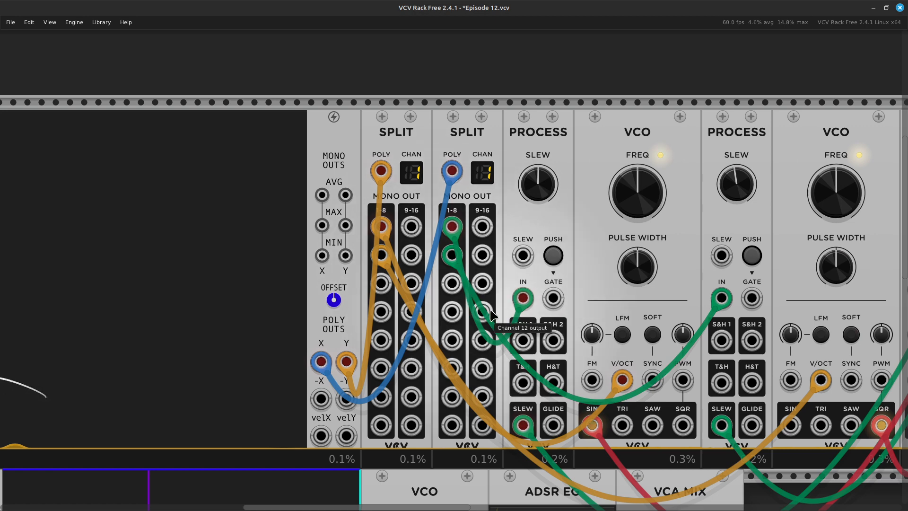
Step: Reselect default (1-2 in, 1-2 out) as the Audio module's device and check the VCA Mix's CV 1 input
scroll(510, 362, "right", 4)
scroll(510, 362, "right", 3)
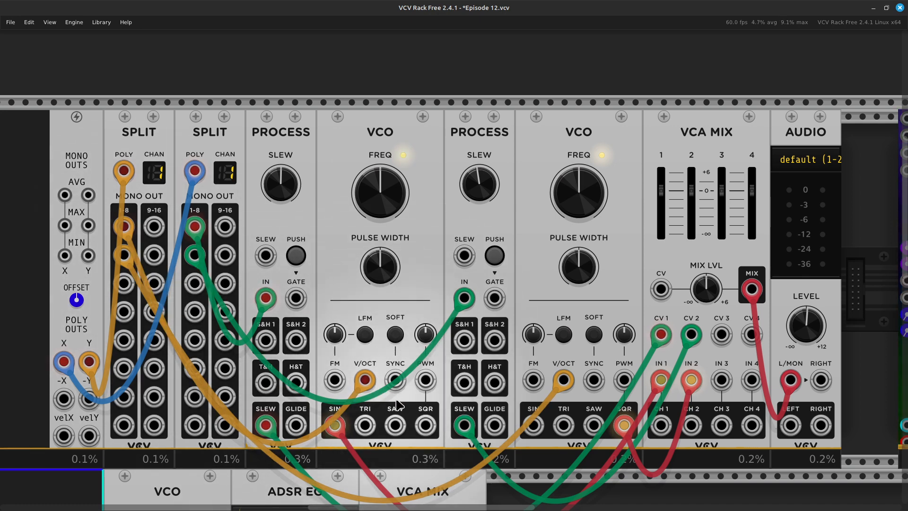
scroll(380, 420, "right", 6)
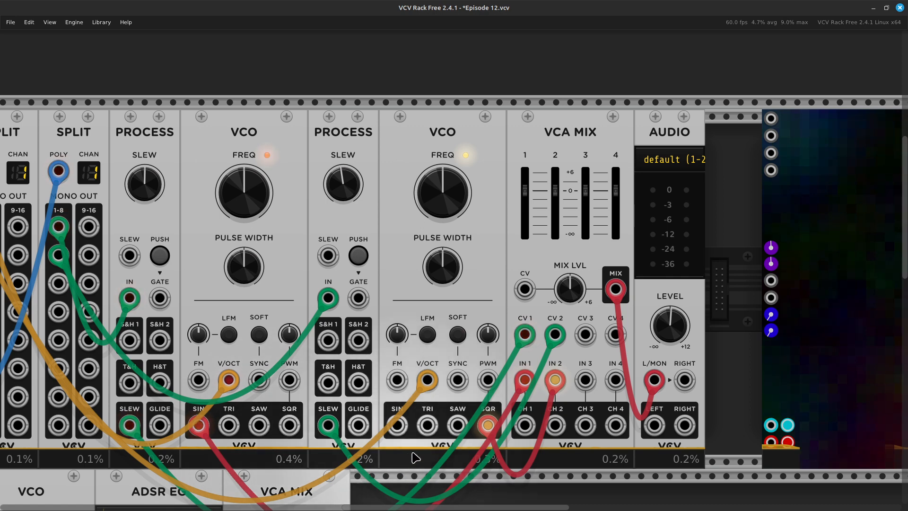
scroll(438, 473, "right", 6)
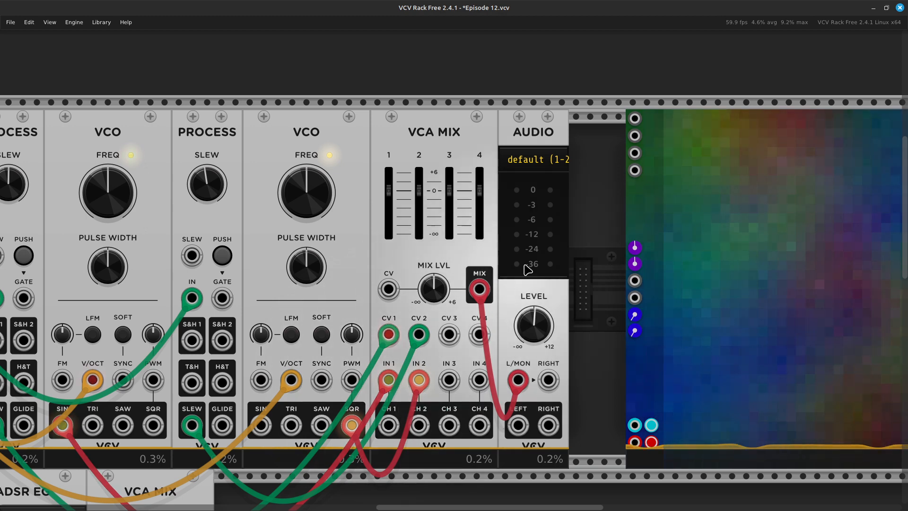
left_click(561, 163)
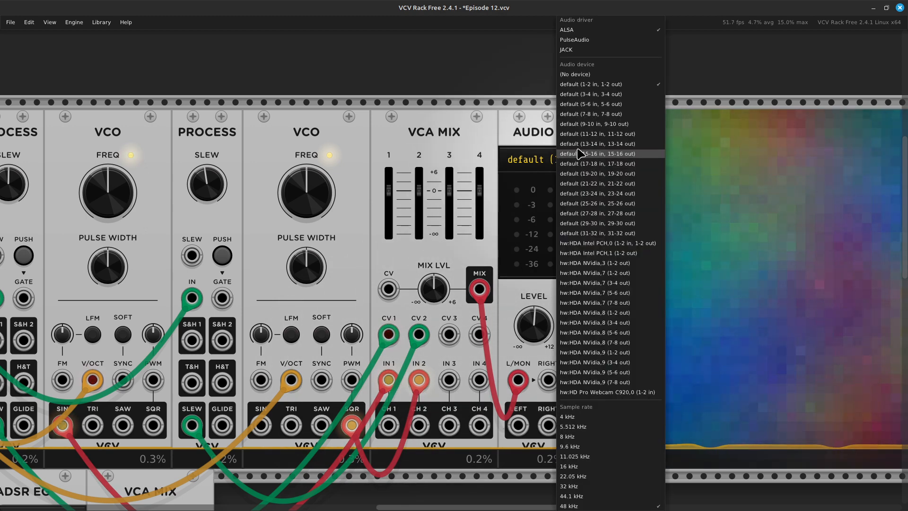
left_click(625, 84)
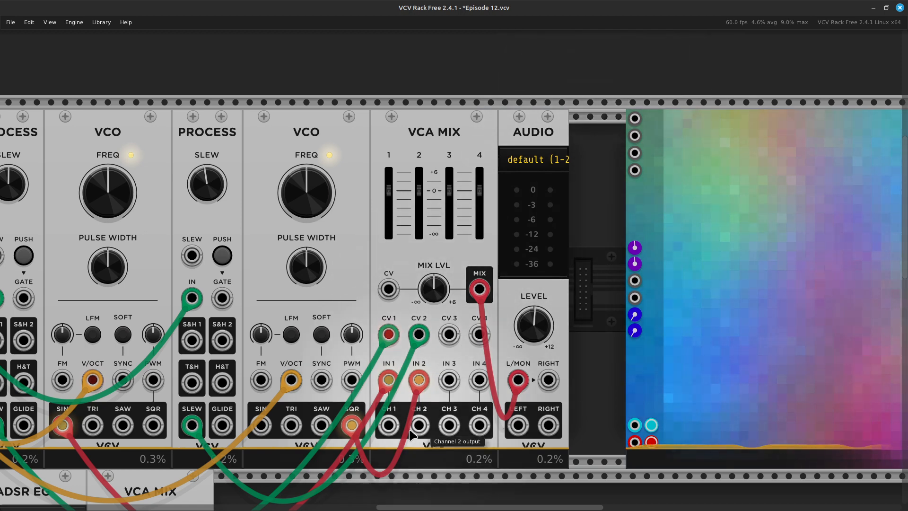
mouse_move(396, 391)
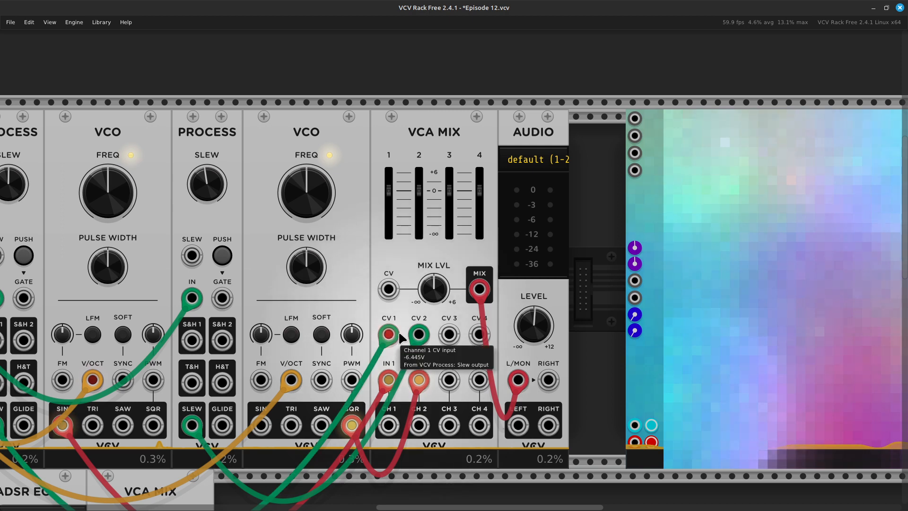
Step: Reposition the cyan and red attractors in the Orbitones particle field, closer to the field's left side
mouse_move(392, 334)
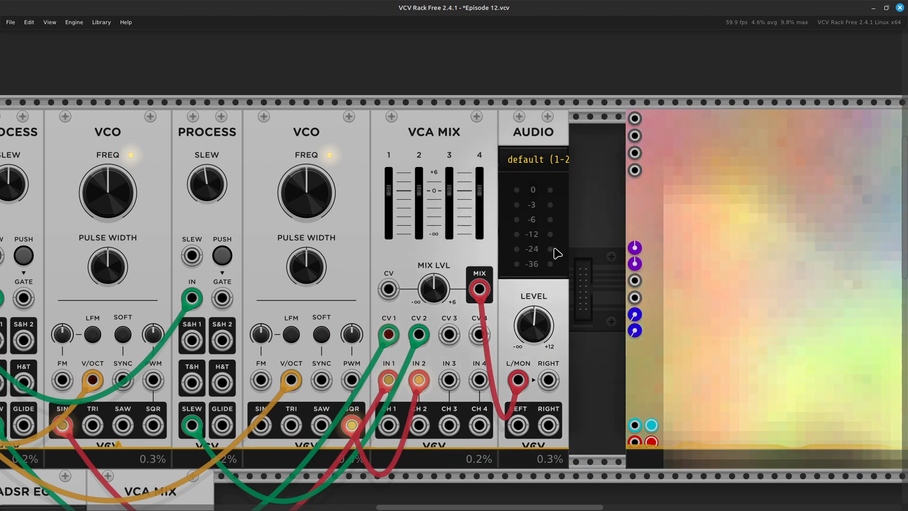
scroll(354, 309, "left", 6)
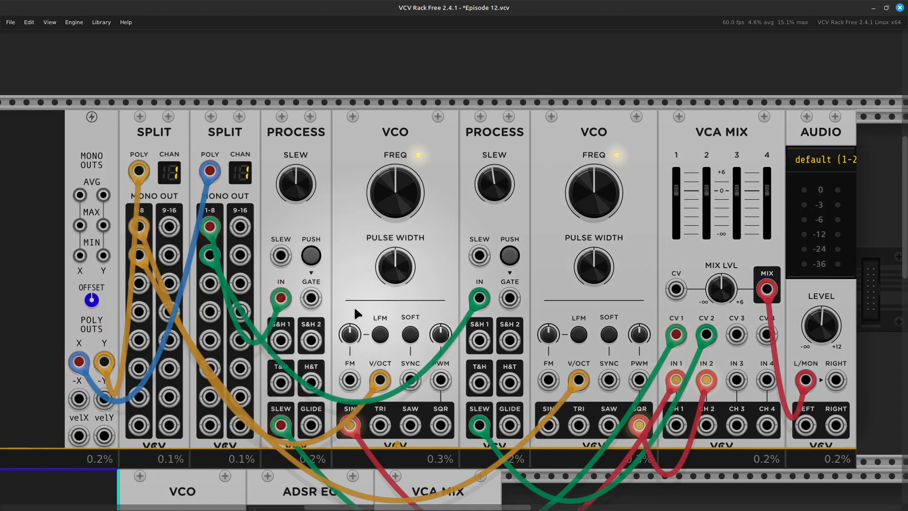
scroll(355, 313, "left", 11)
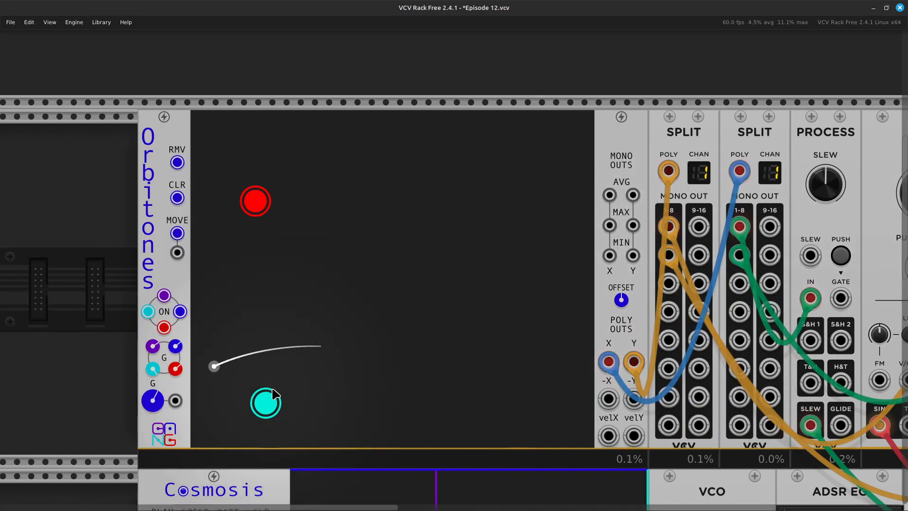
left_click_drag(267, 402, 294, 341)
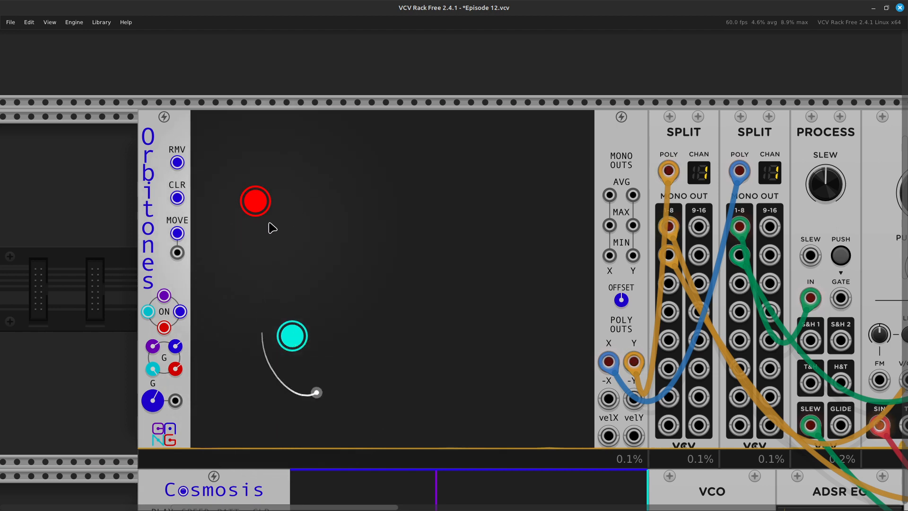
left_click_drag(262, 216, 276, 201)
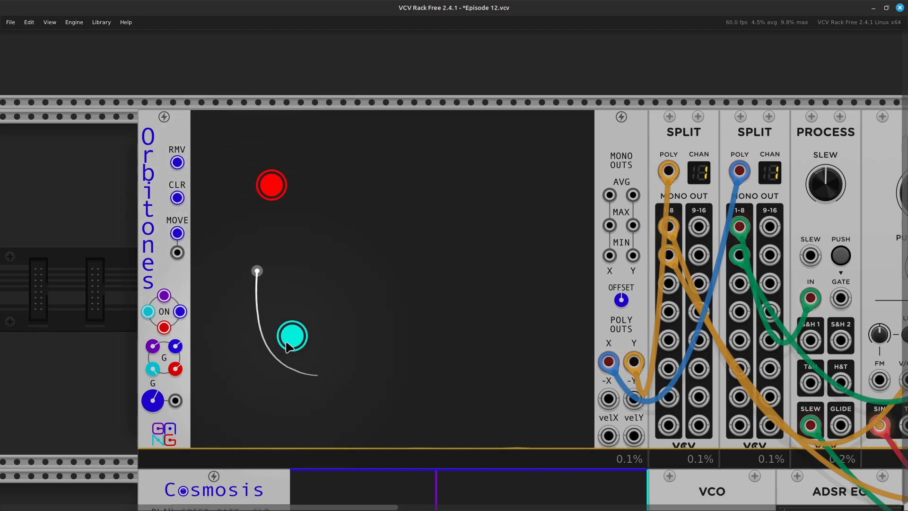
left_click_drag(292, 343, 263, 345)
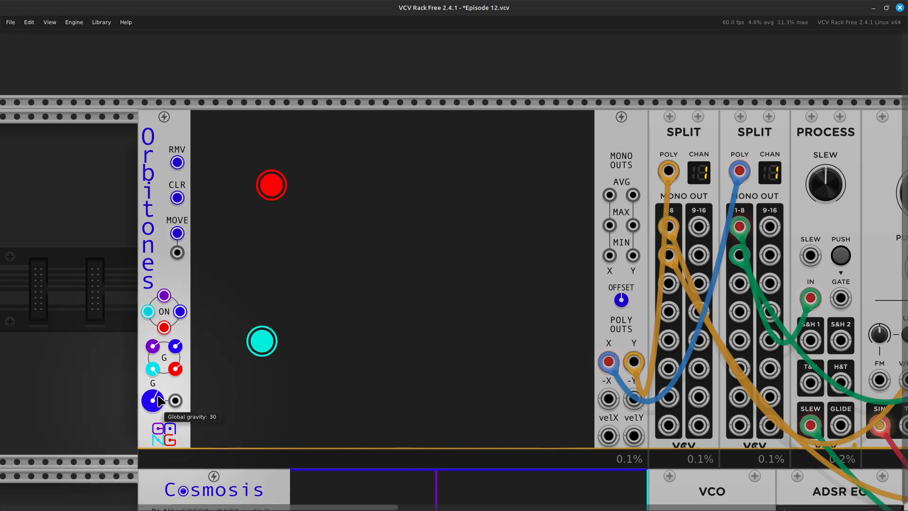
Step: Repatch the two Split input cables from the Orbitones X and Y poly outputs to the -X and -Y outputs
scroll(163, 402, "right", 6)
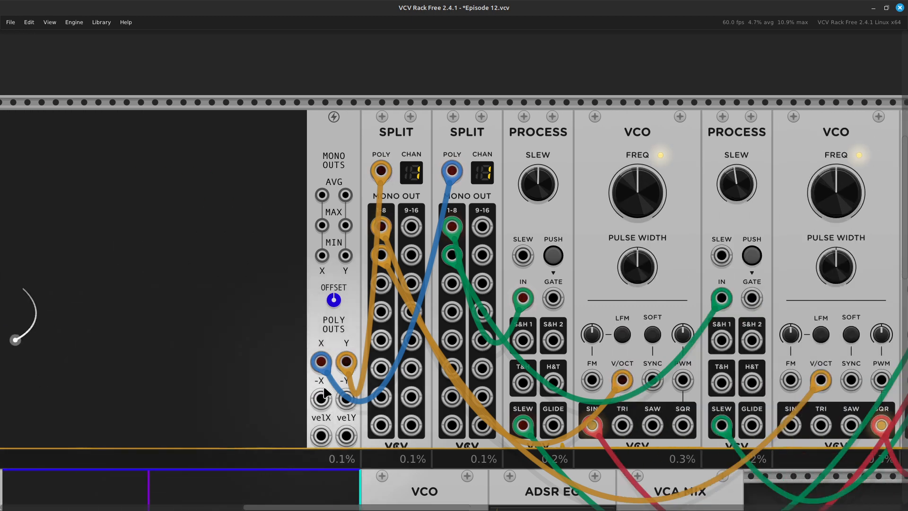
left_click_drag(321, 362, 322, 403)
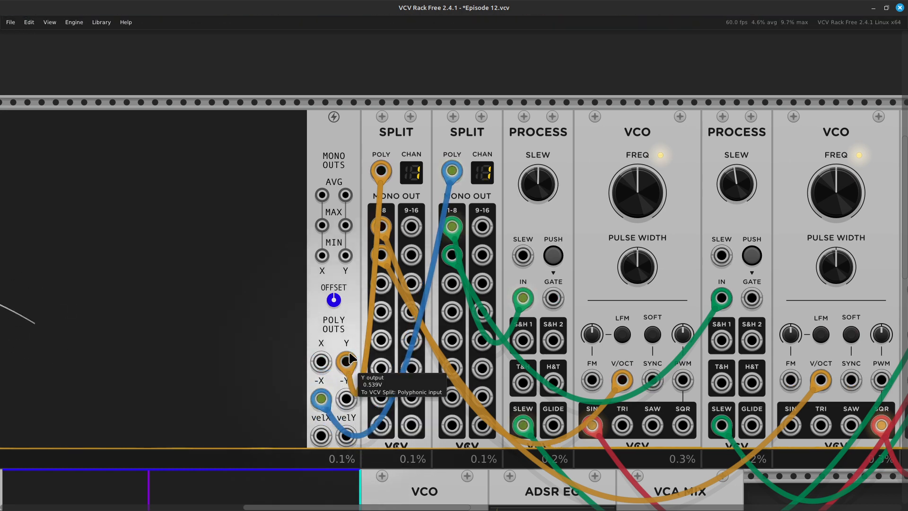
left_click_drag(349, 367, 347, 399)
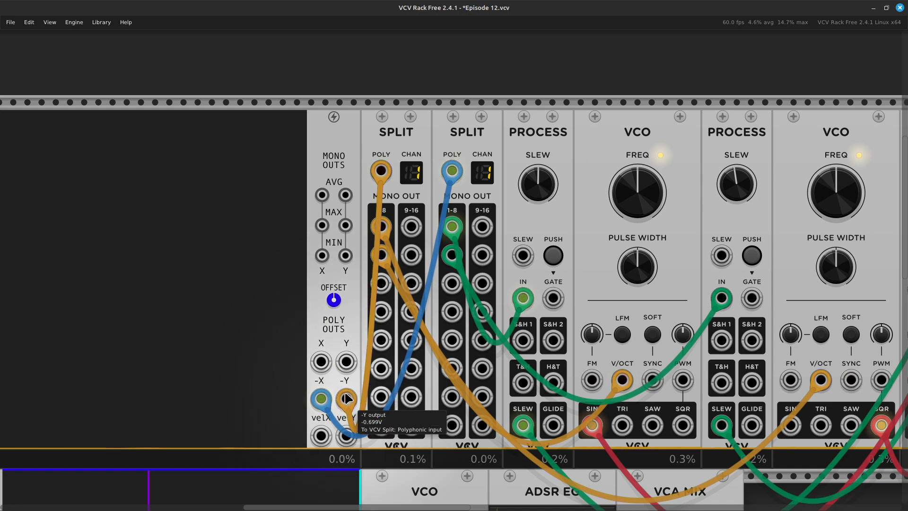
scroll(334, 373, "down", 3)
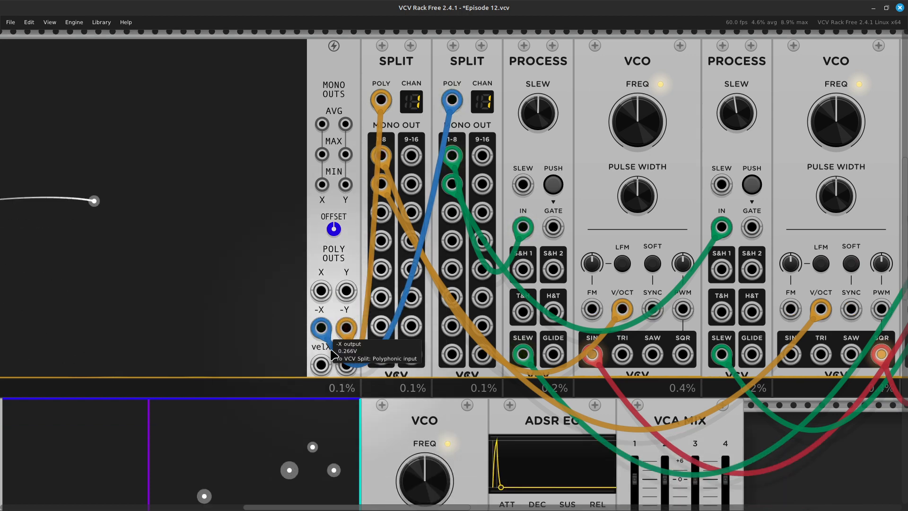
scroll(321, 350, "left", 5)
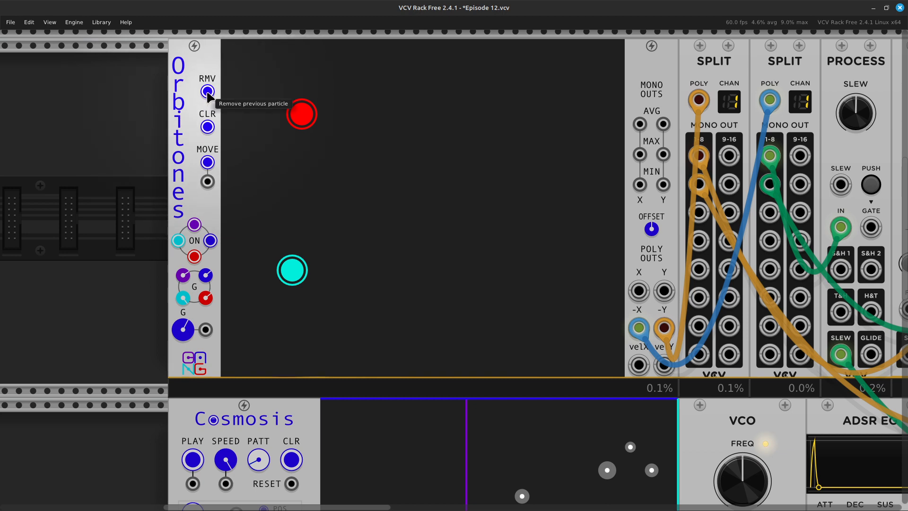
Step: Turn down the output level of the Audio module
scroll(385, 203, "right", 10)
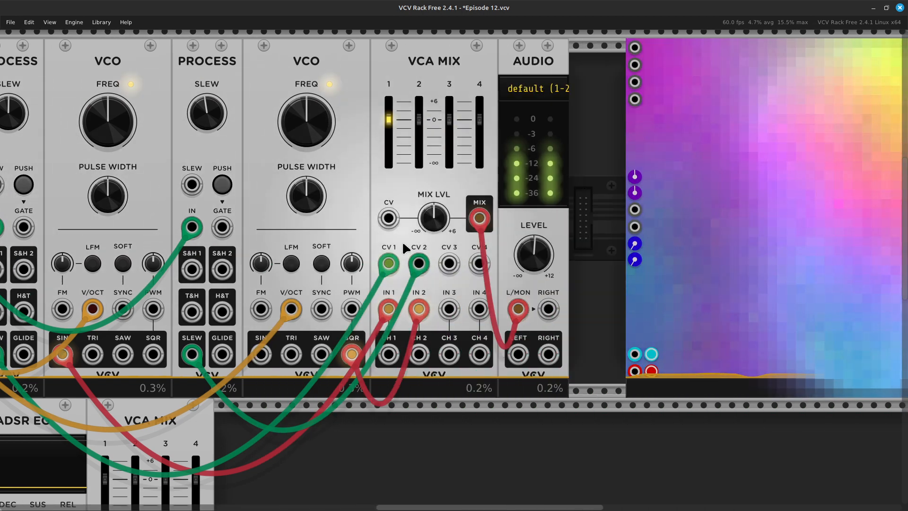
left_click_drag(534, 255, 534, 293)
scroll(143, 200, "left", 6)
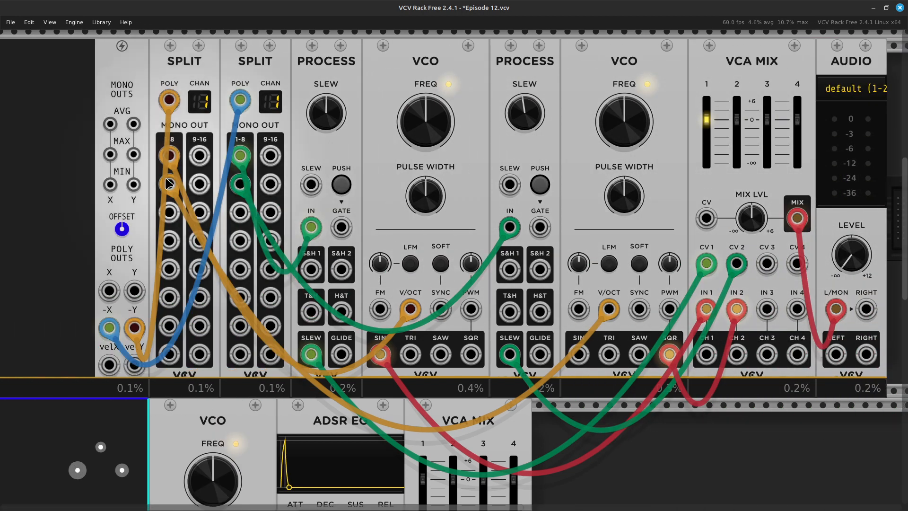
Step: Set the Orbitones polyphony channels to 2
scroll(147, 198, "left", 2)
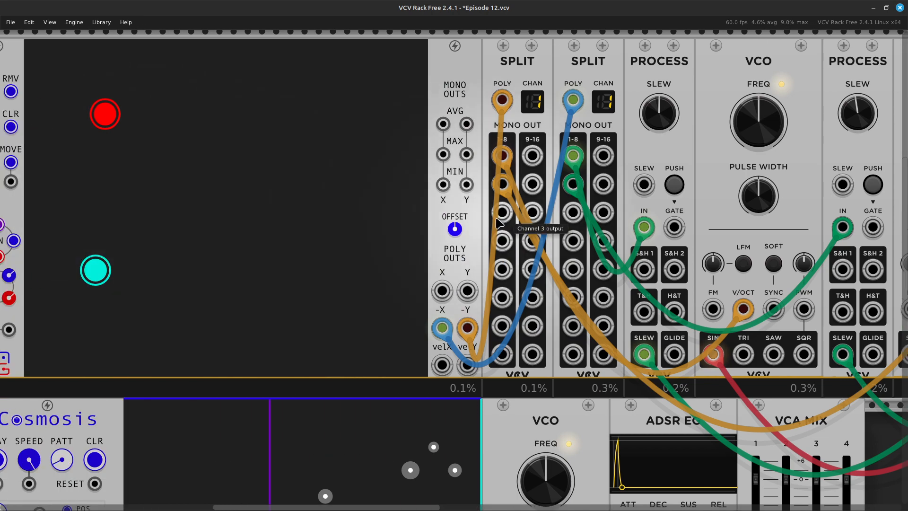
scroll(496, 218, "up", 4)
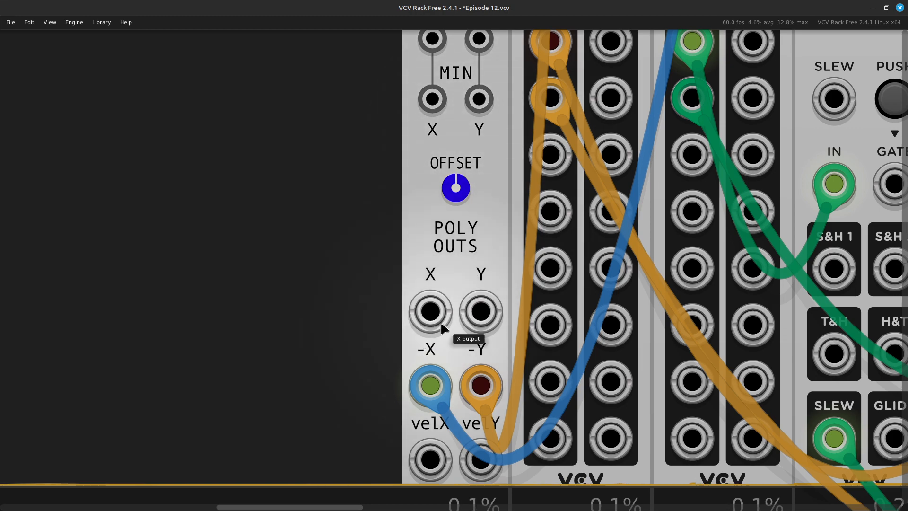
scroll(441, 359, "up", 3)
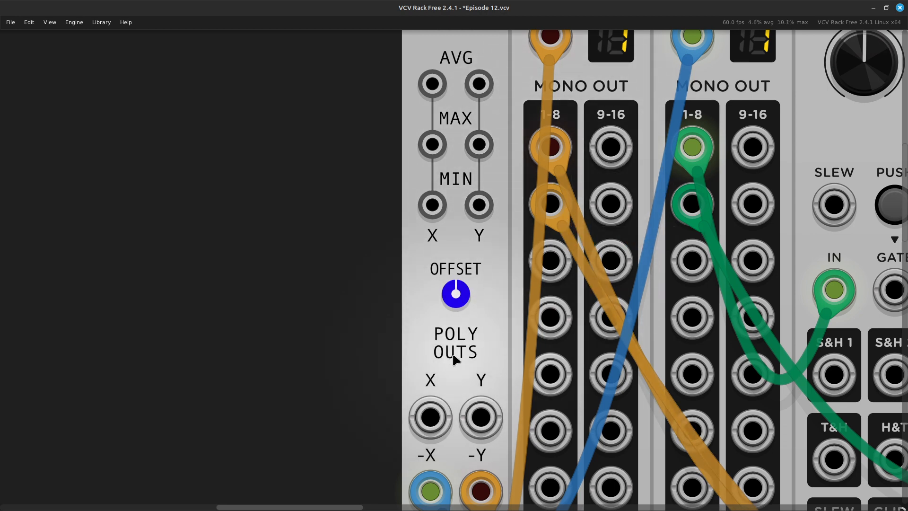
right_click(368, 280)
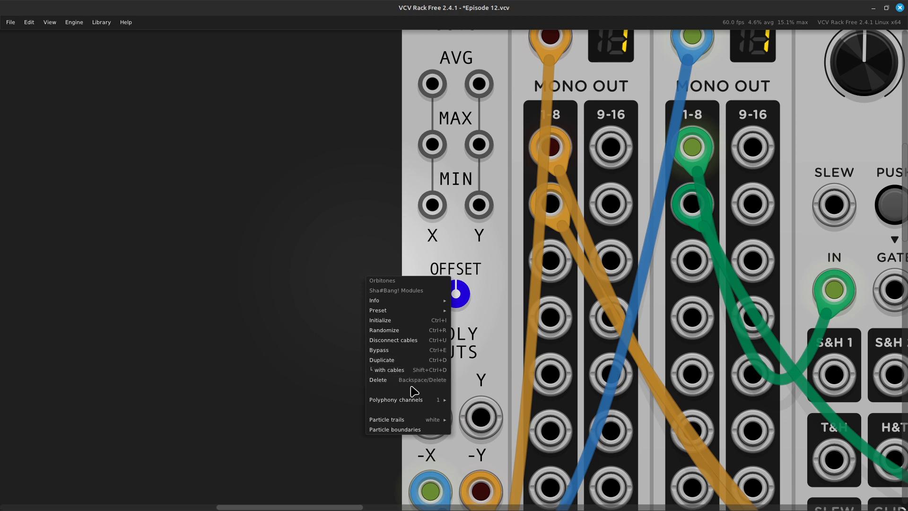
mouse_move(420, 406)
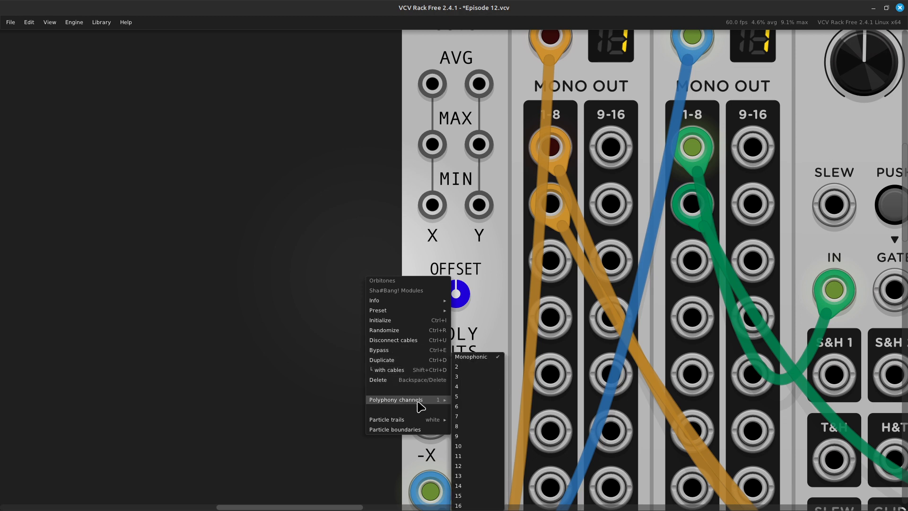
left_click(479, 372)
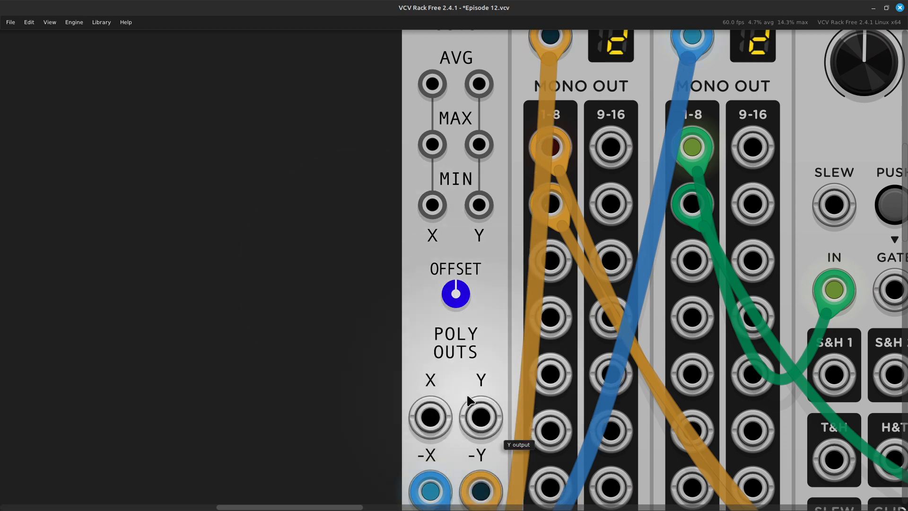
Step: Initialize the Offset parameter of the Orbitones outputs
scroll(466, 395, "down", 3)
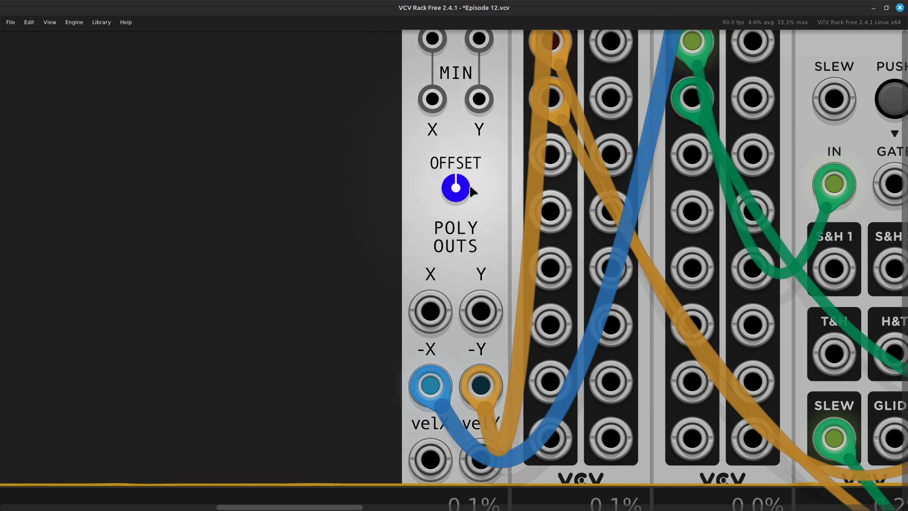
right_click(455, 189)
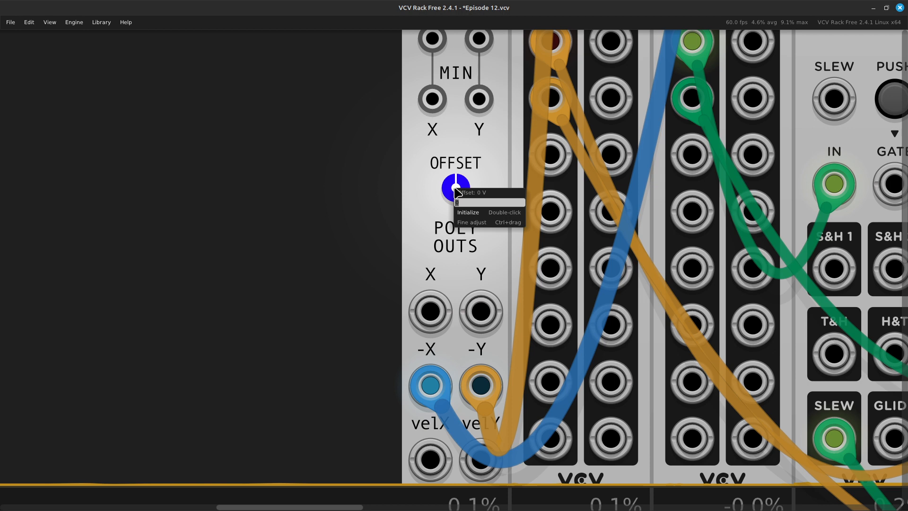
left_click(473, 214)
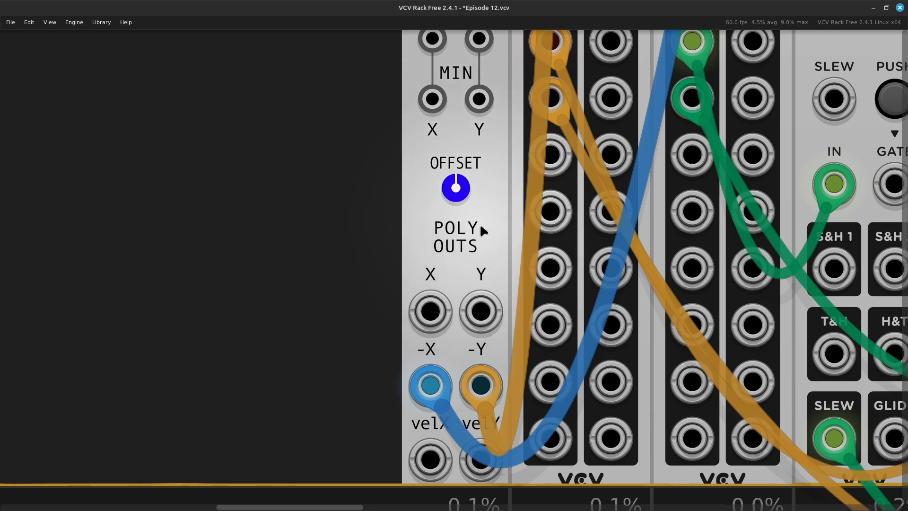
mouse_move(459, 203)
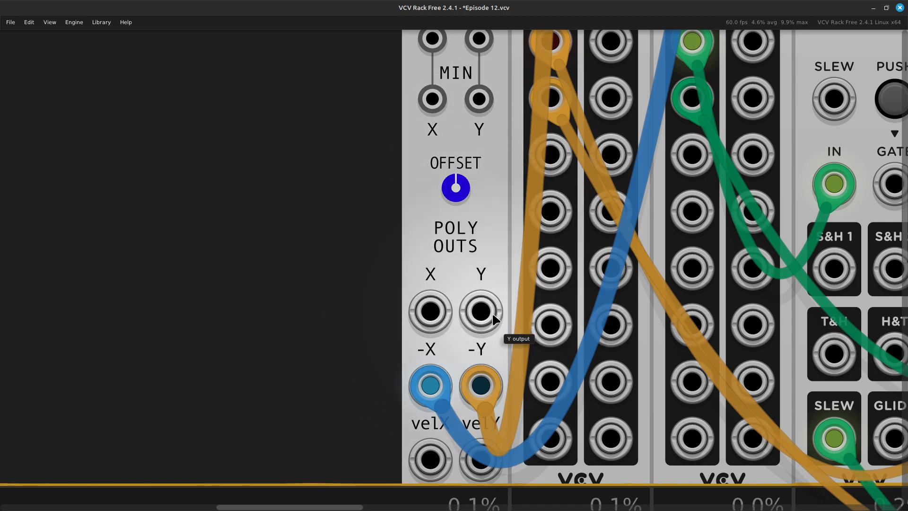
Step: Raise the Audio module's output level to about 0 dB
scroll(472, 318, "left", 3)
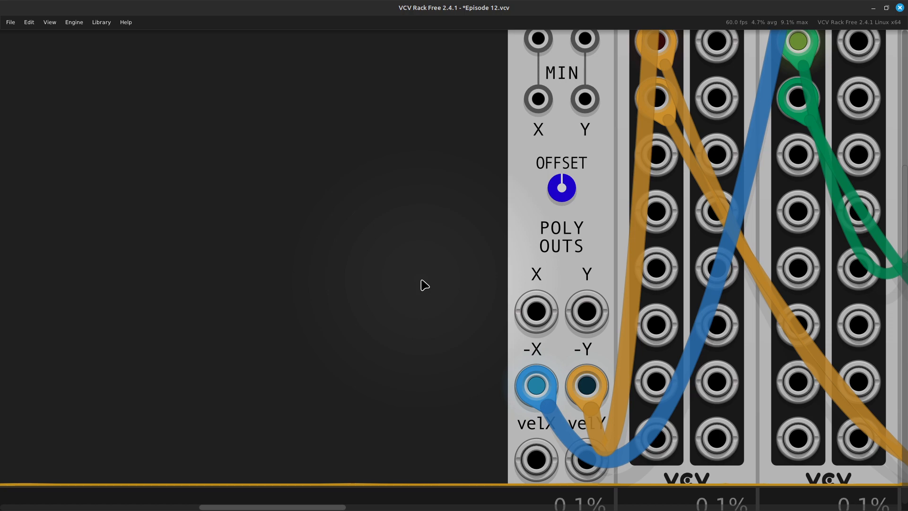
scroll(424, 285, "down", 5)
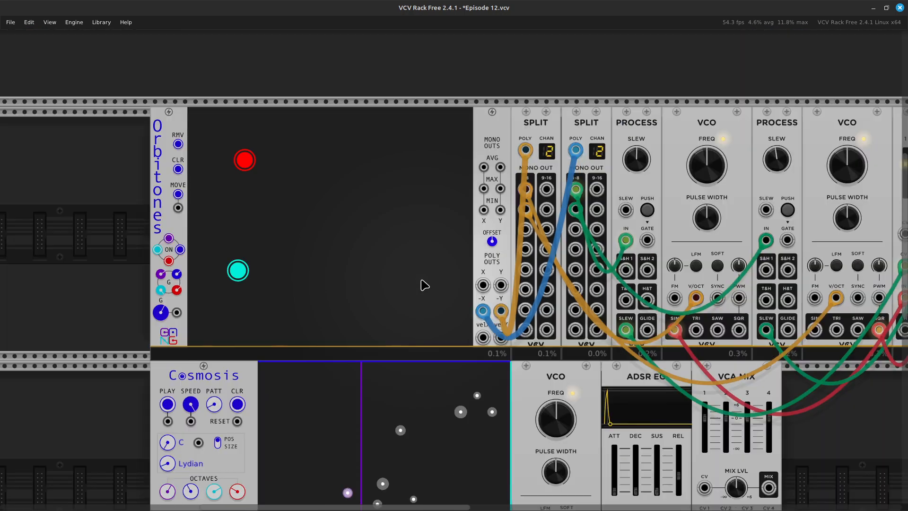
scroll(424, 284, "left", 3)
scroll(421, 284, "right", 15)
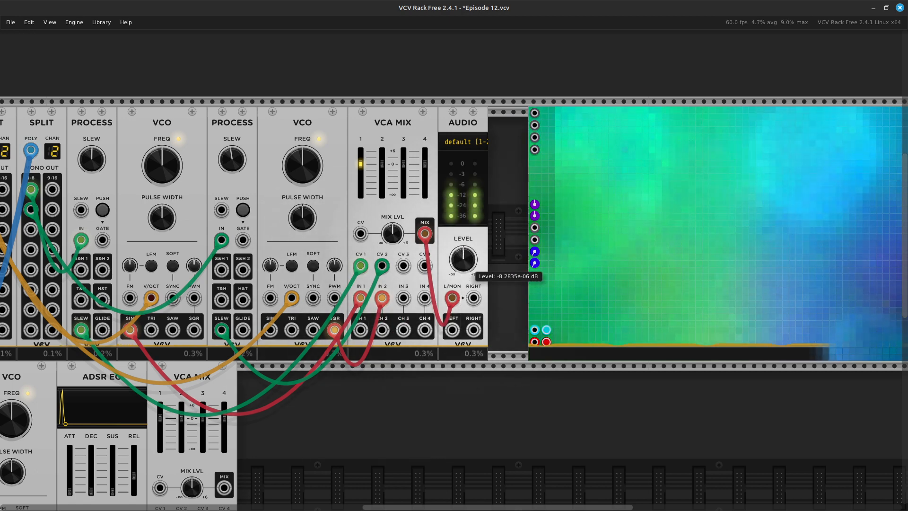
scroll(169, 460, "left", 15)
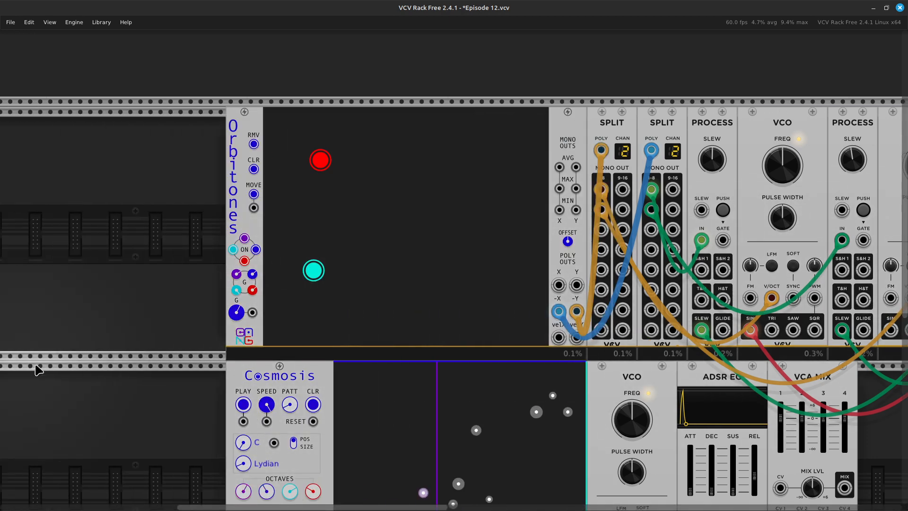
Step: Add a second particle to the Orbitones field near the cyan attractor
left_click(348, 295)
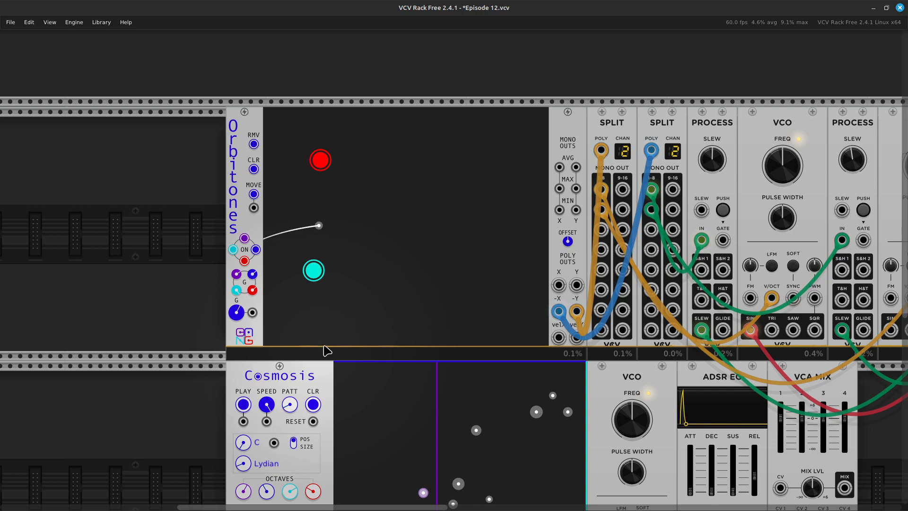
scroll(329, 349, "right", 8)
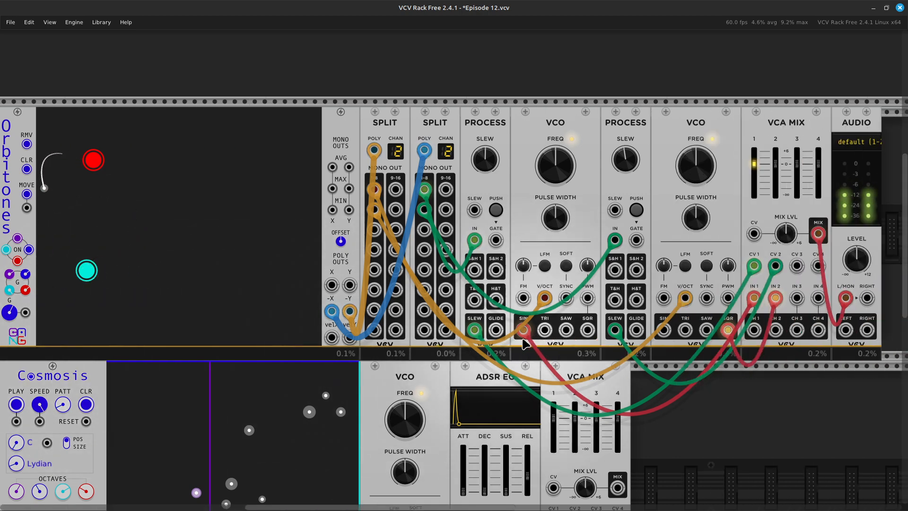
scroll(409, 286, "left", 10)
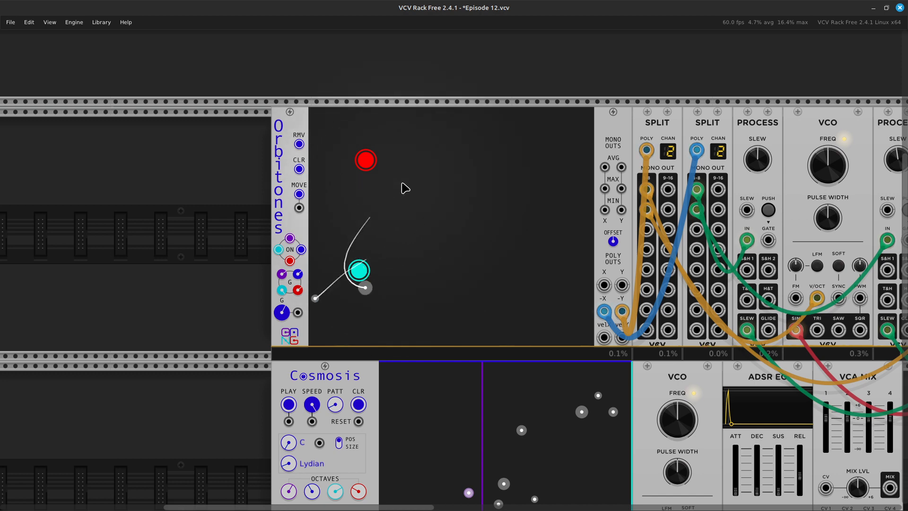
Step: Lower the Audio module's output level to about -11.4 dB
scroll(409, 194, "right", 17)
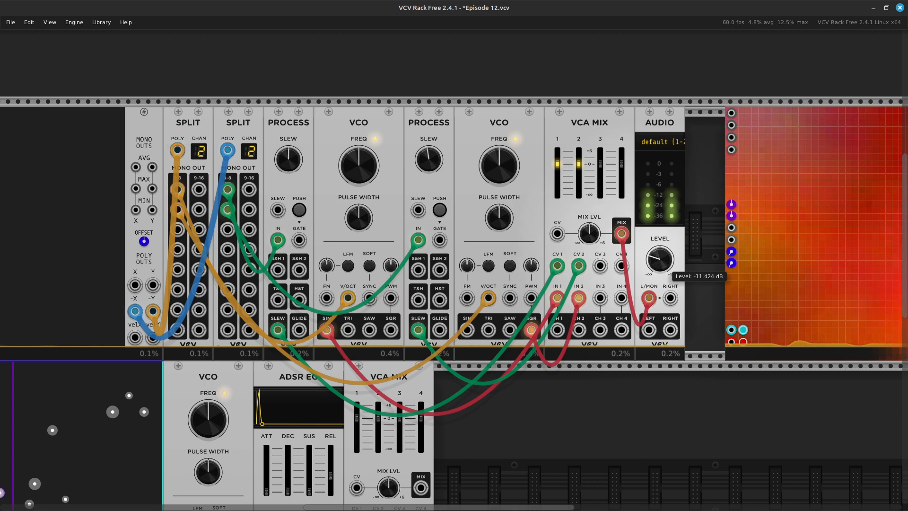
scroll(538, 223, "left", 10)
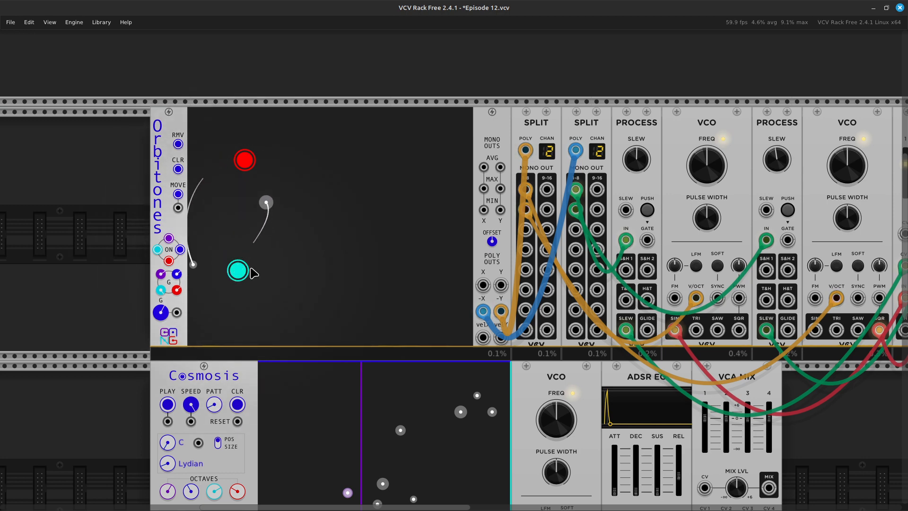
Step: Move the cyan attractor across to the lower middle of the Orbitones field
scroll(269, 282, "left", 3)
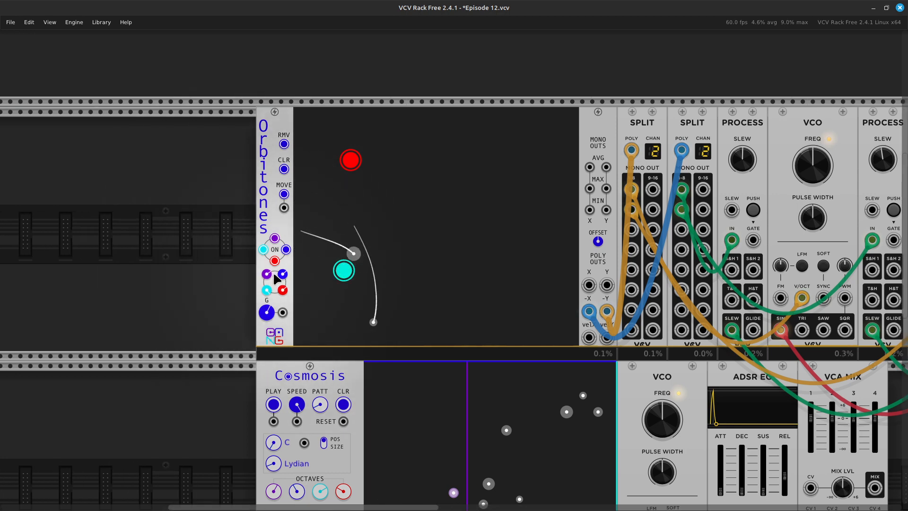
key("ctrl+equal")
key("ctrl+equal")
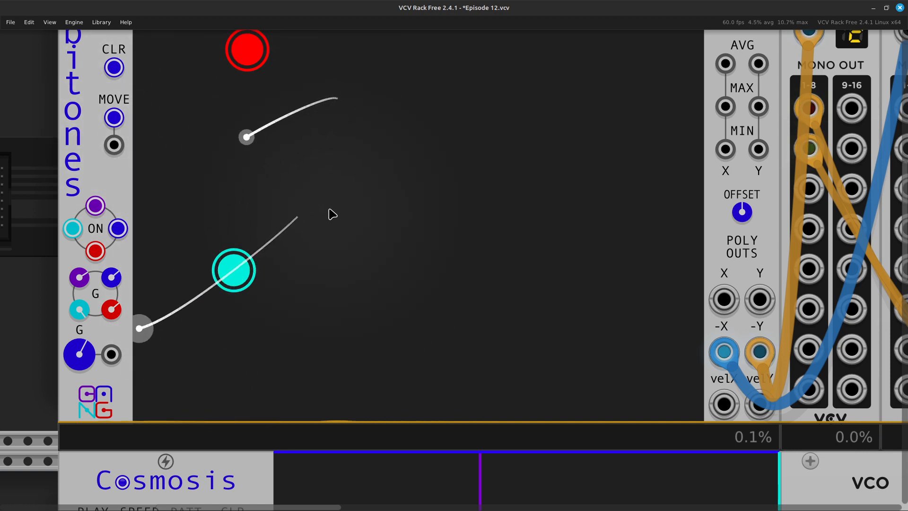
scroll(373, 207, "up", 3)
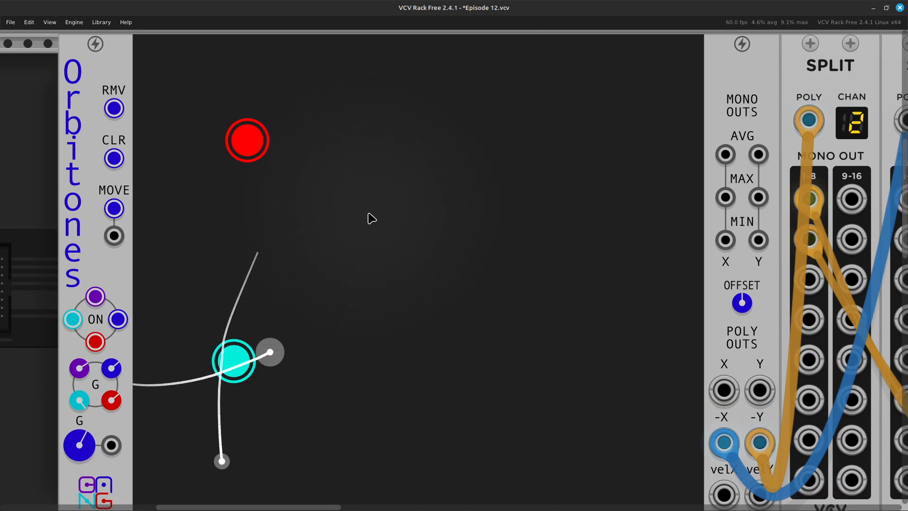
scroll(362, 229, "right", 3)
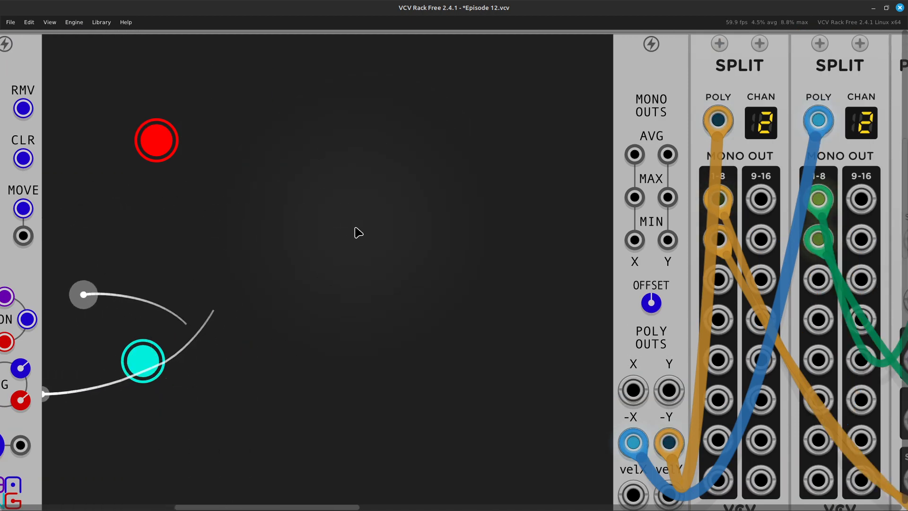
scroll(319, 273, "left", 6)
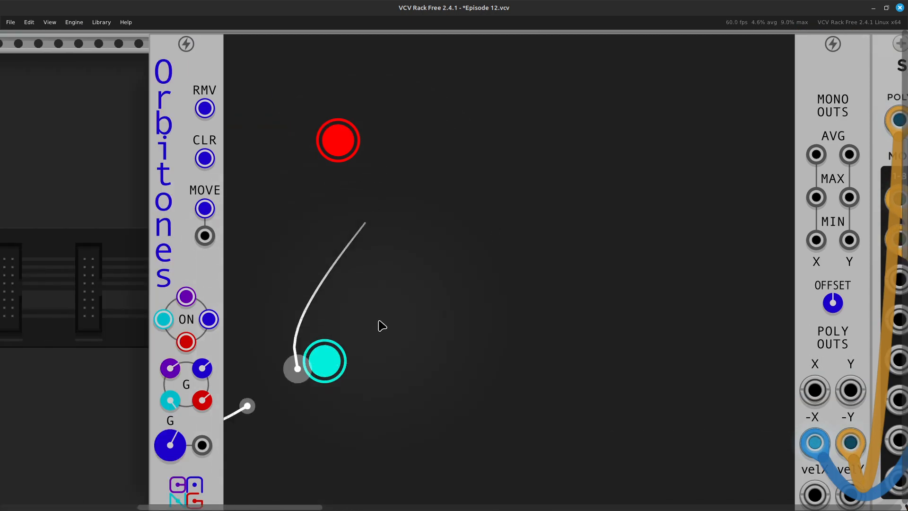
left_click_drag(320, 377, 515, 406)
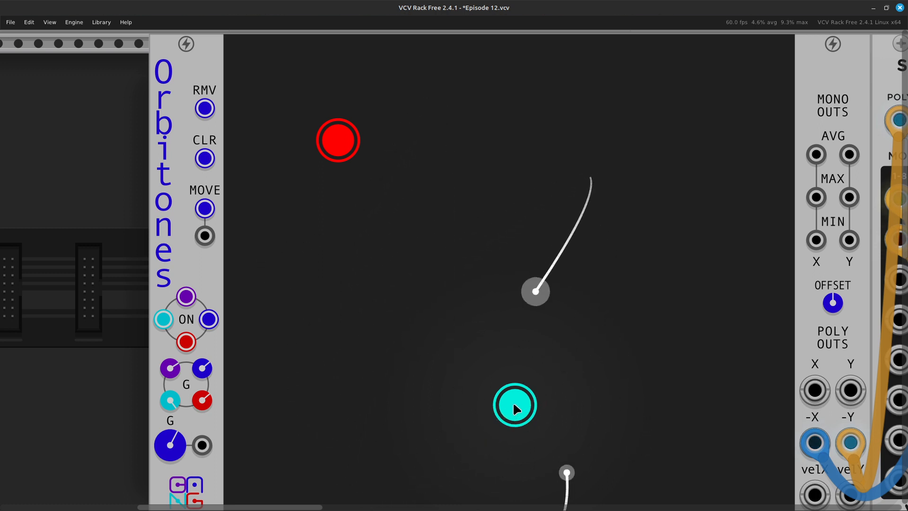
Step: Repatch the two Orbitones polyphonic cables from the -X and -Y outputs to the X and Y outputs
scroll(512, 401, "right", 10)
scroll(512, 401, "down", 4)
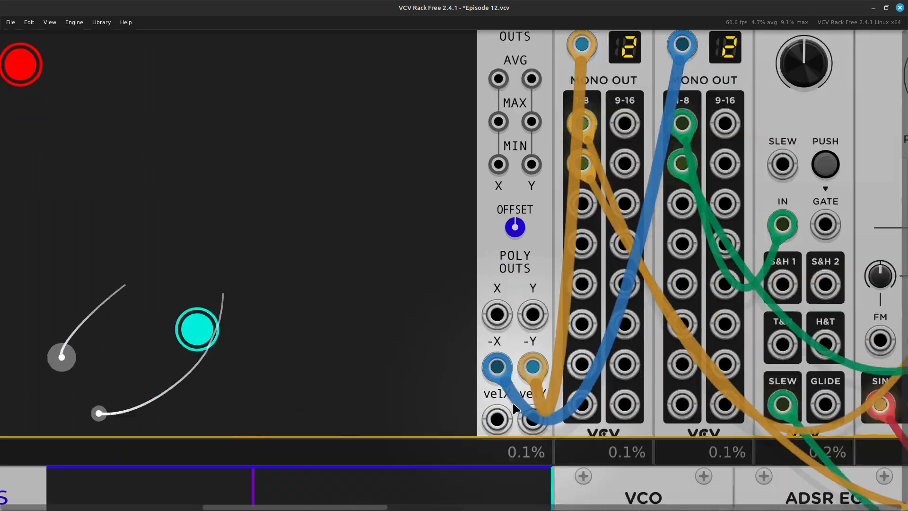
scroll(513, 401, "up", 2)
mouse_move(512, 379)
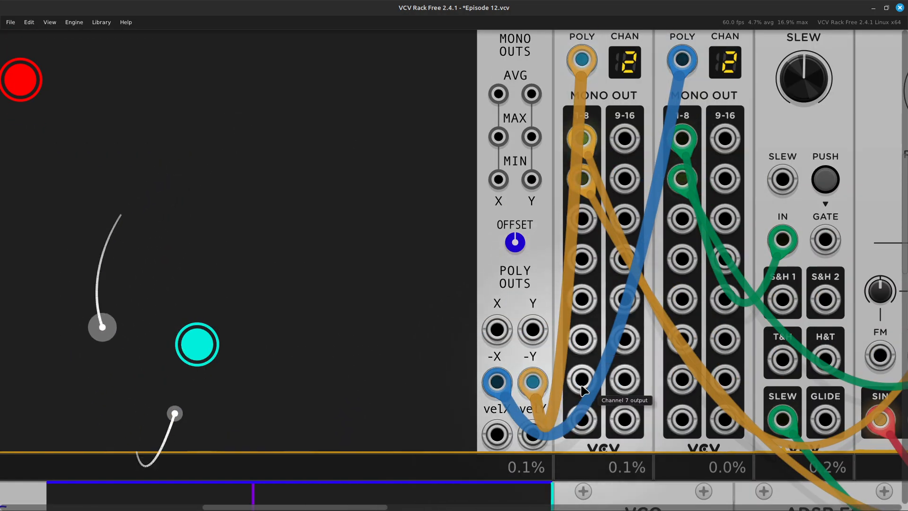
scroll(513, 322, "up", 5)
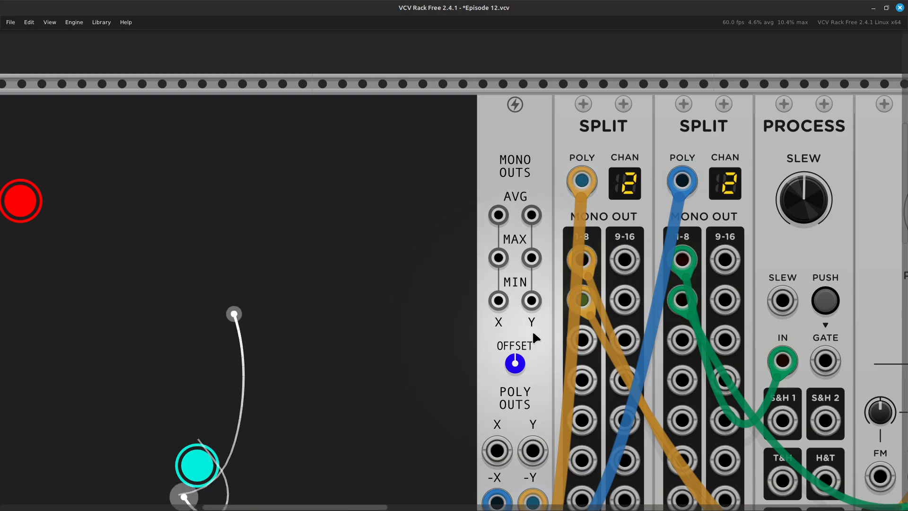
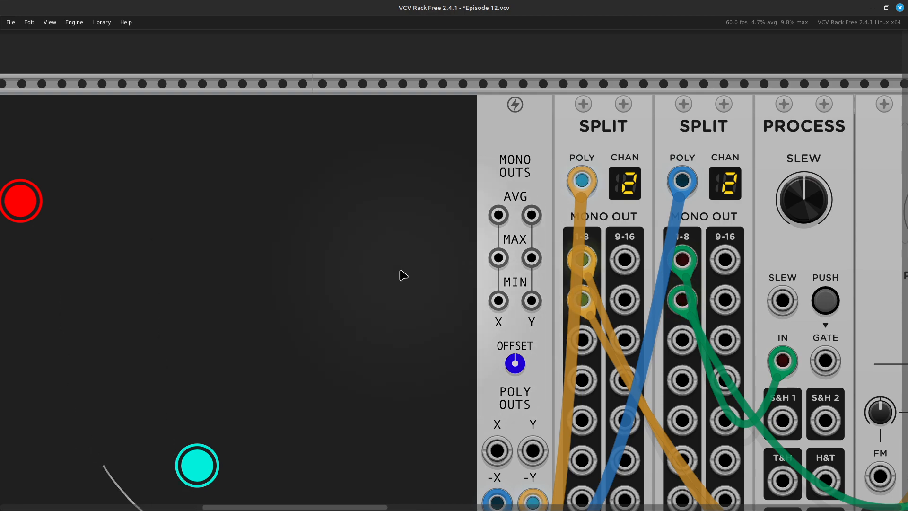
scroll(401, 290, "left", 5)
scroll(404, 289, "down", 5)
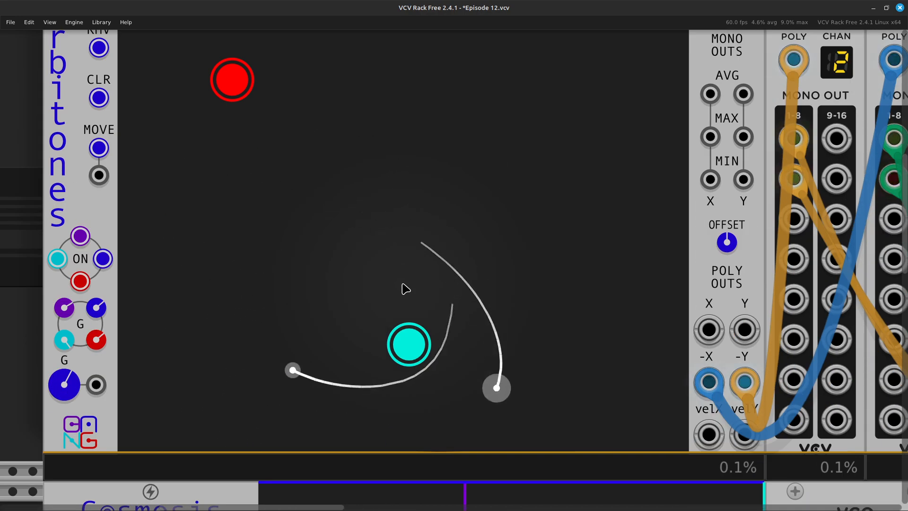
scroll(533, 274, "up", 3)
scroll(533, 274, "right", 5)
scroll(532, 290, "down", 3)
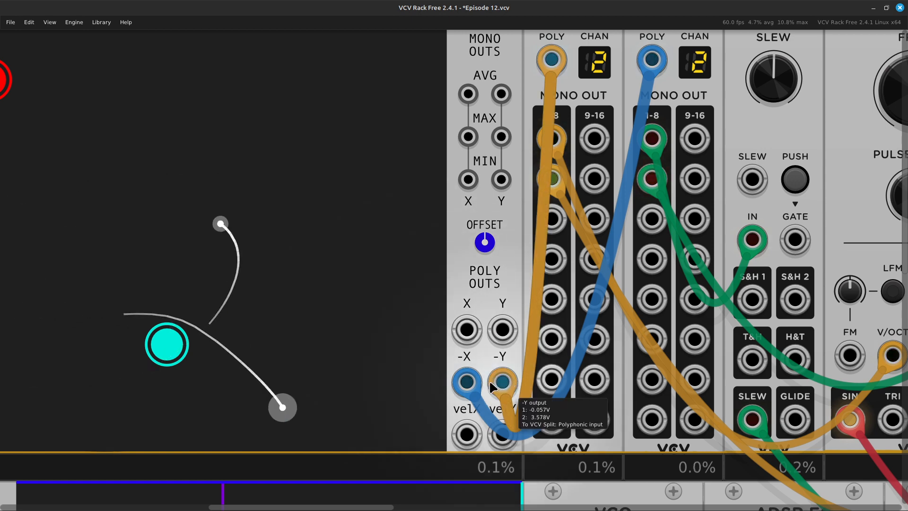
left_click_drag(466, 382, 468, 331)
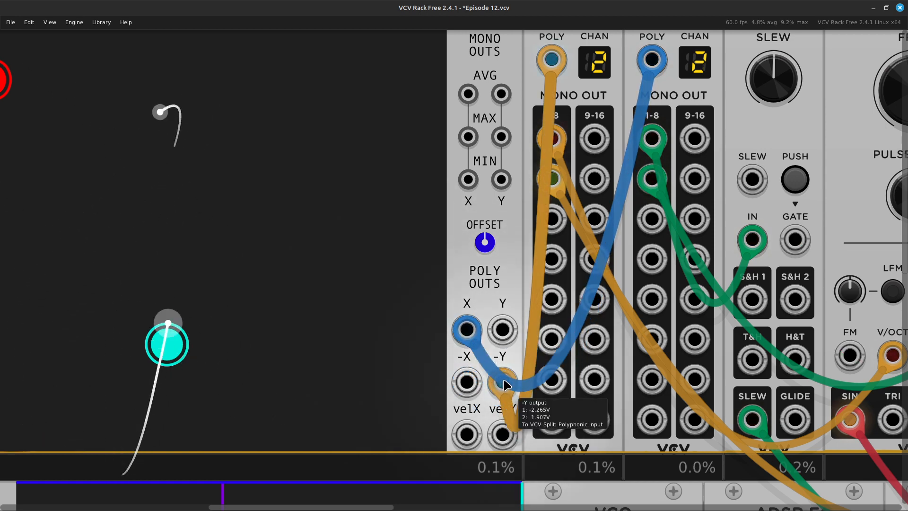
left_click_drag(502, 382, 500, 338)
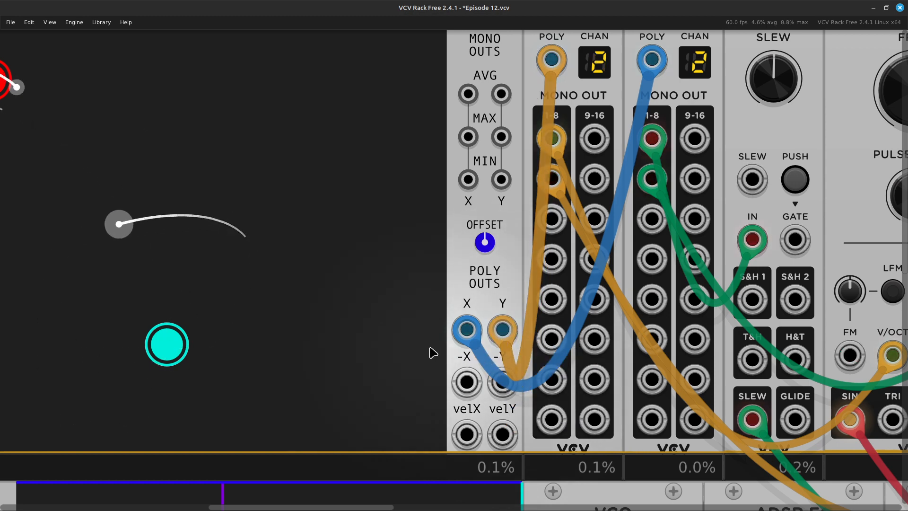
Step: Move the blue Orbitones cable from the X output back to the -X output
scroll(271, 348, "left", 10)
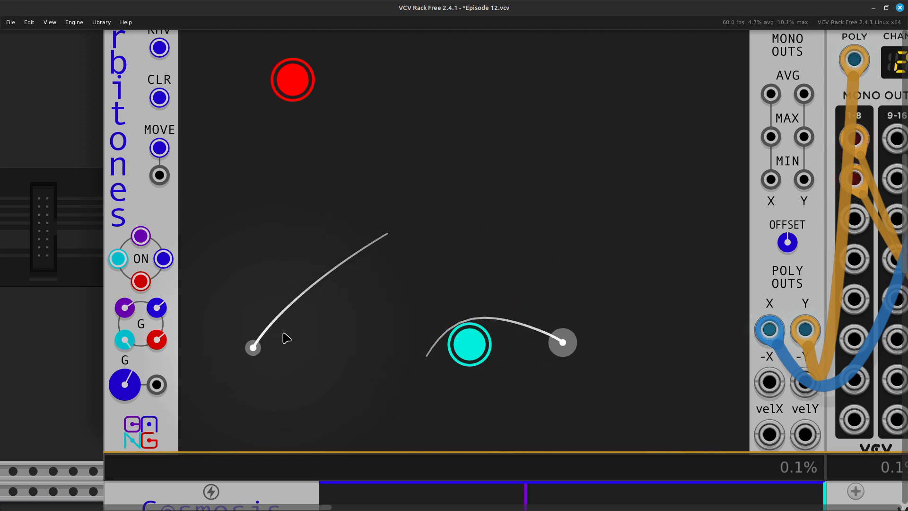
scroll(286, 338, "up", 2)
scroll(286, 339, "down", 1)
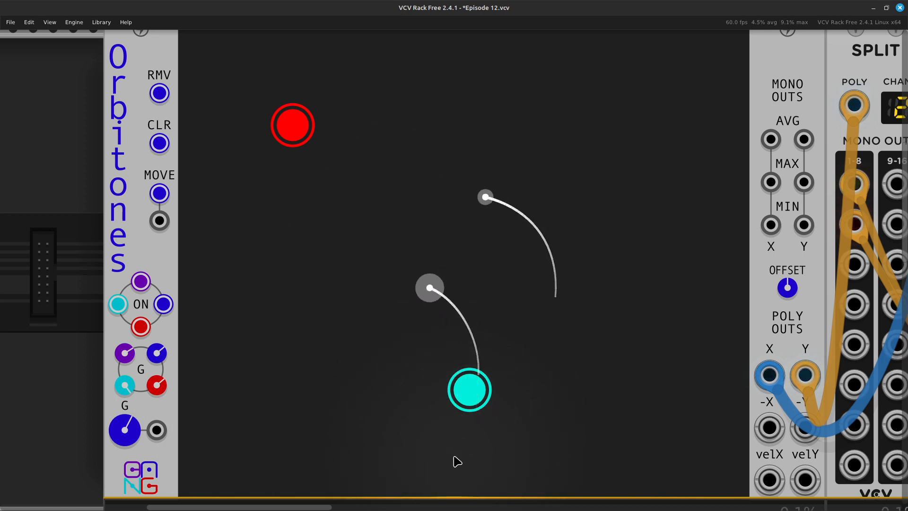
scroll(455, 460, "right", 10)
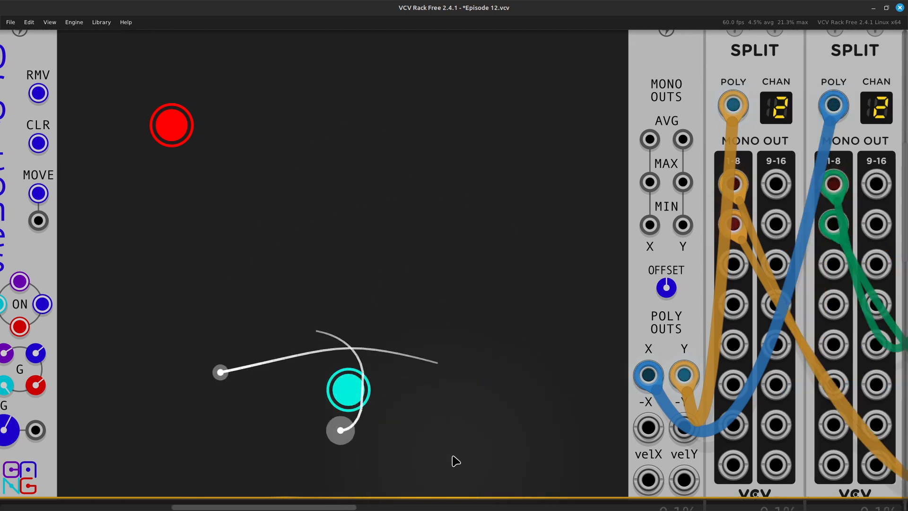
scroll(455, 459, "up", 3)
scroll(454, 459, "down", 6)
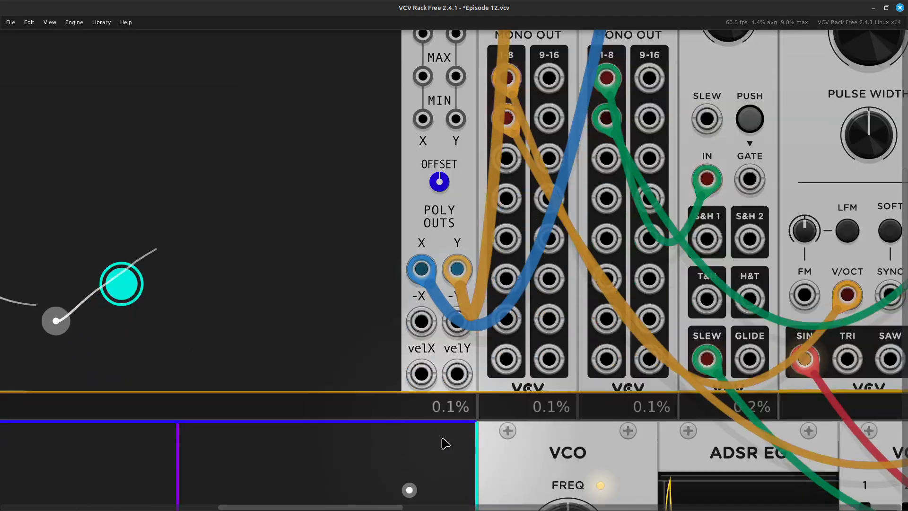
left_click_drag(419, 279, 423, 316)
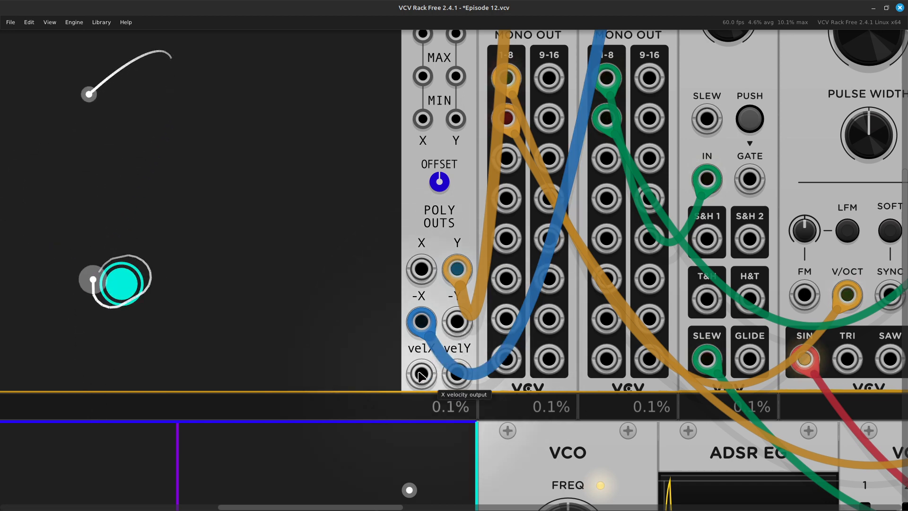
Step: Repatch the blue cable to the Orbitones velX output and the orange cable to its velY output
key("Left")
key("Up")
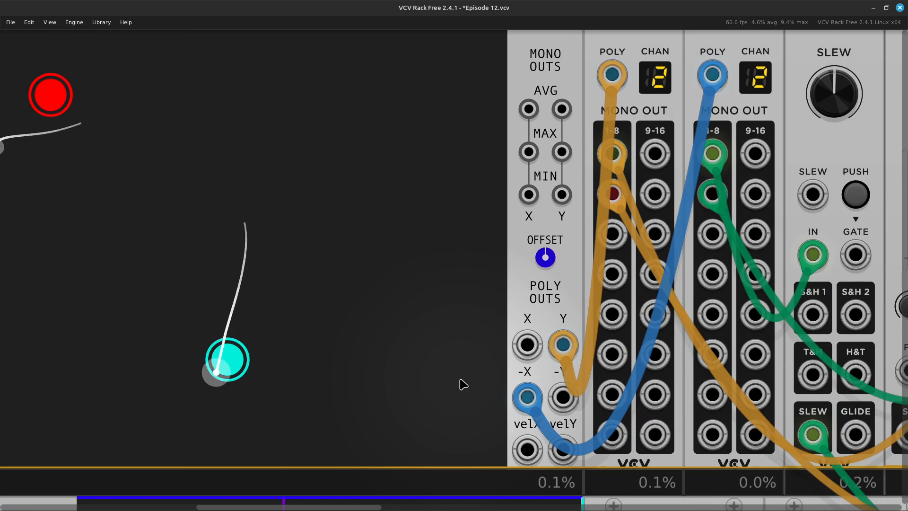
key("Left")
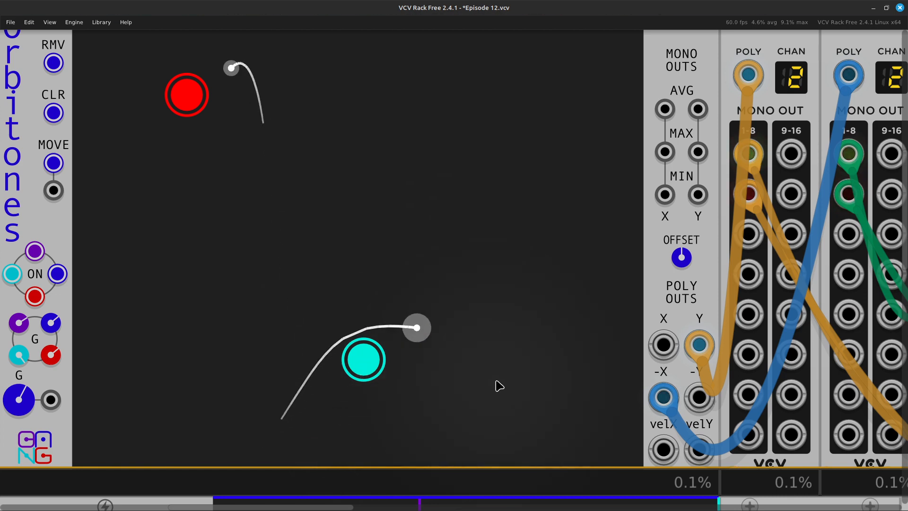
key("Right")
left_click_drag(497, 396, 498, 447)
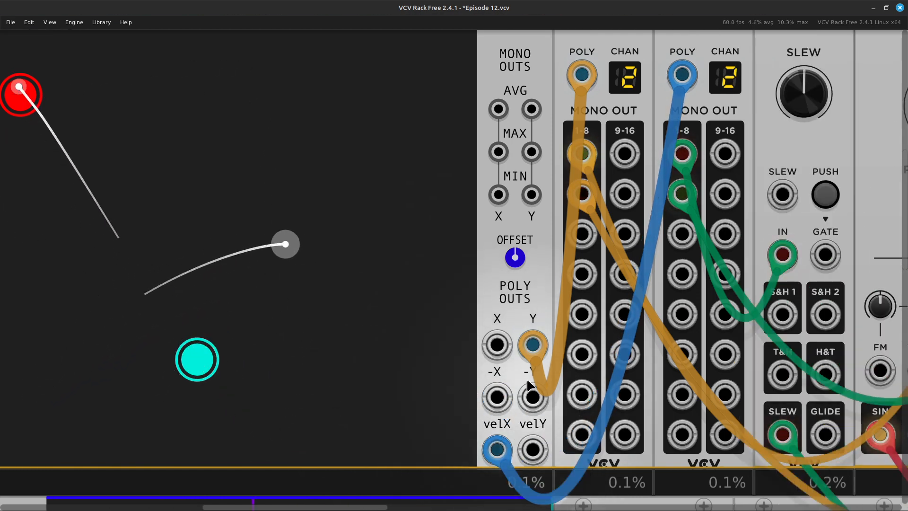
left_click_drag(530, 356, 536, 452)
Step: Turn the Audio module's output level all the way down to -inf dB
scroll(339, 416, "left", 5)
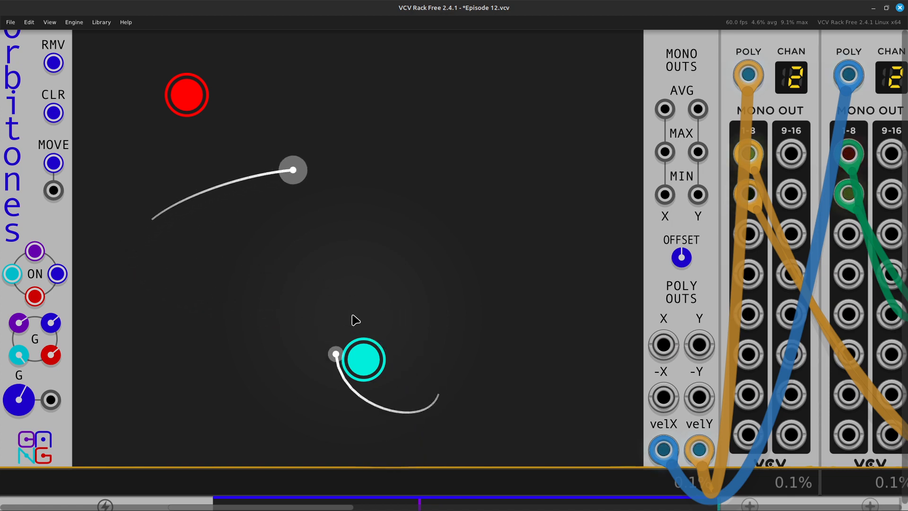
scroll(356, 320, "left", 5)
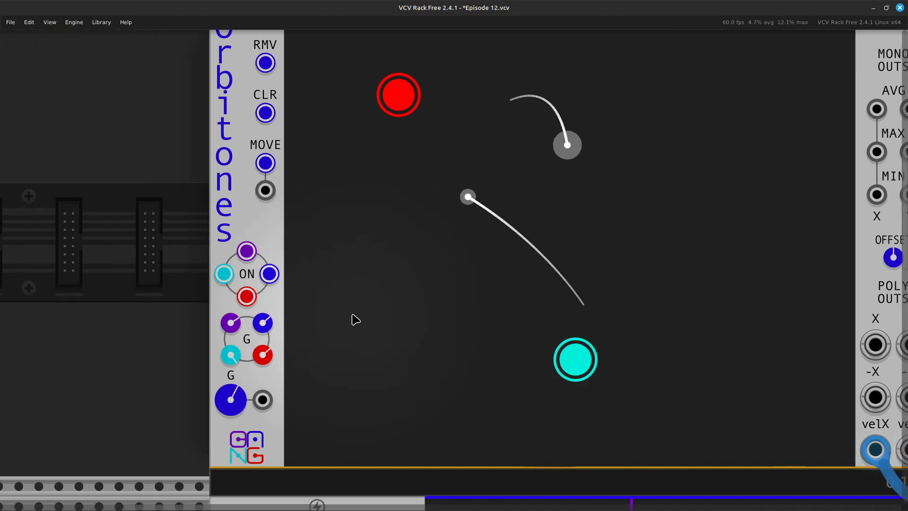
scroll(355, 319, "up", 2)
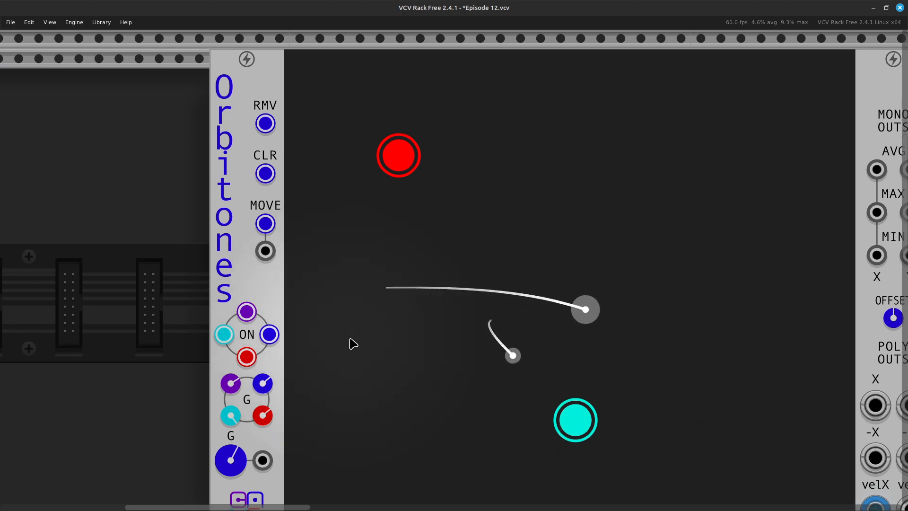
scroll(352, 345, "right", 7)
scroll(338, 372, "down", 3)
scroll(336, 370, "right", 18)
scroll(334, 369, "up", 3)
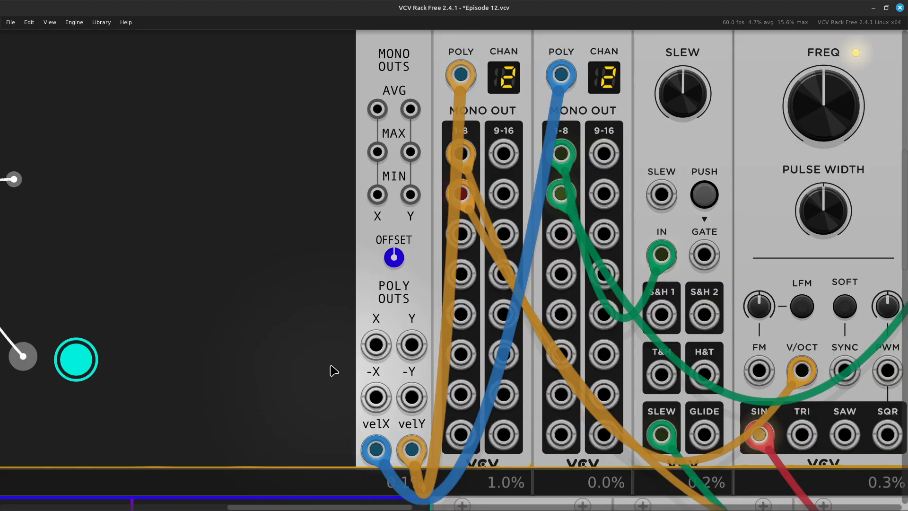
scroll(331, 366, "right", 15)
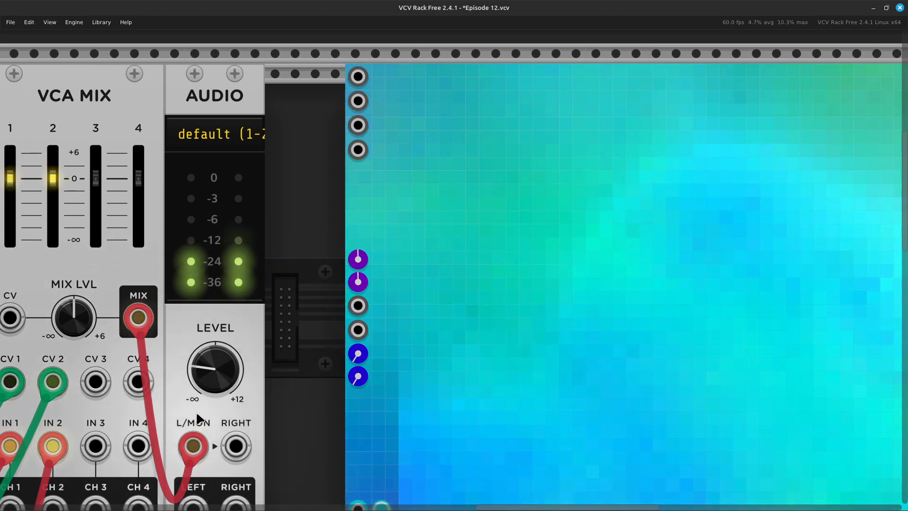
mouse_move(204, 382)
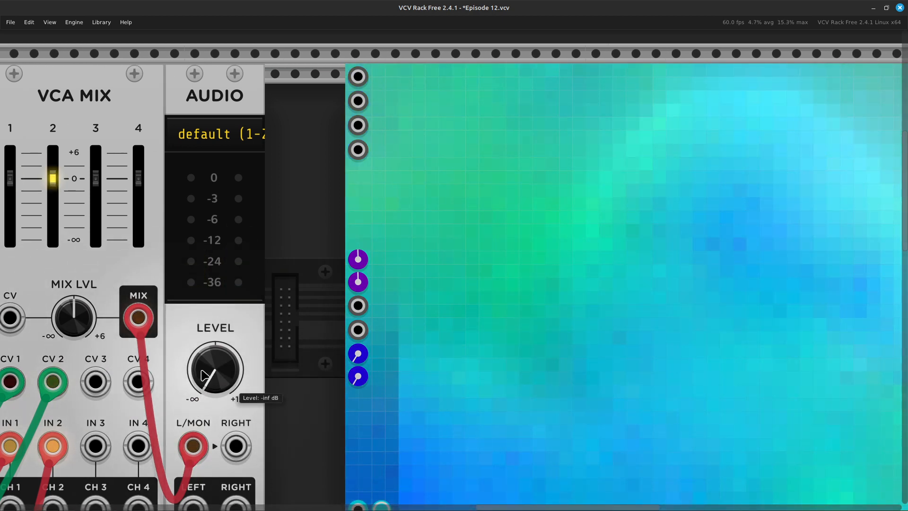
Step: Examine the animated colour display module beside the Audio module, including its knobs and Y input
scroll(211, 367, "left", 3)
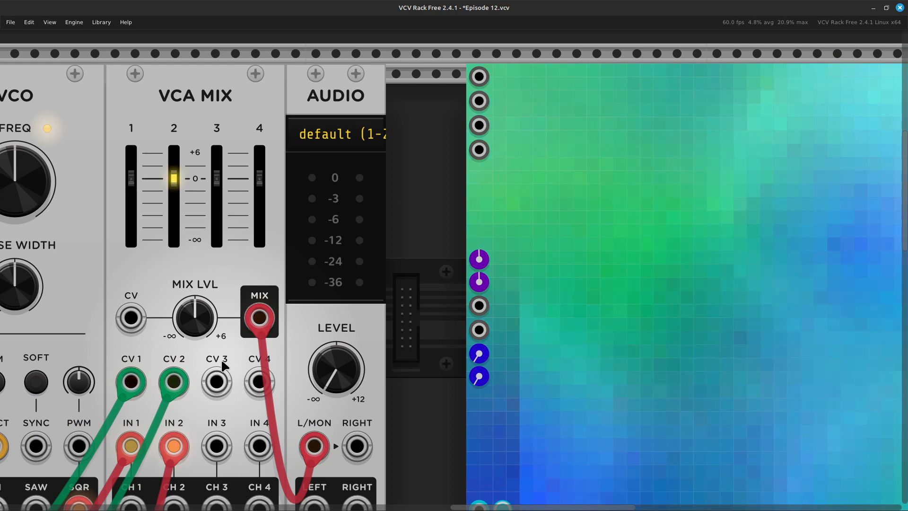
scroll(222, 366, "down", 2, "ctrl")
scroll(445, 345, "right", 9)
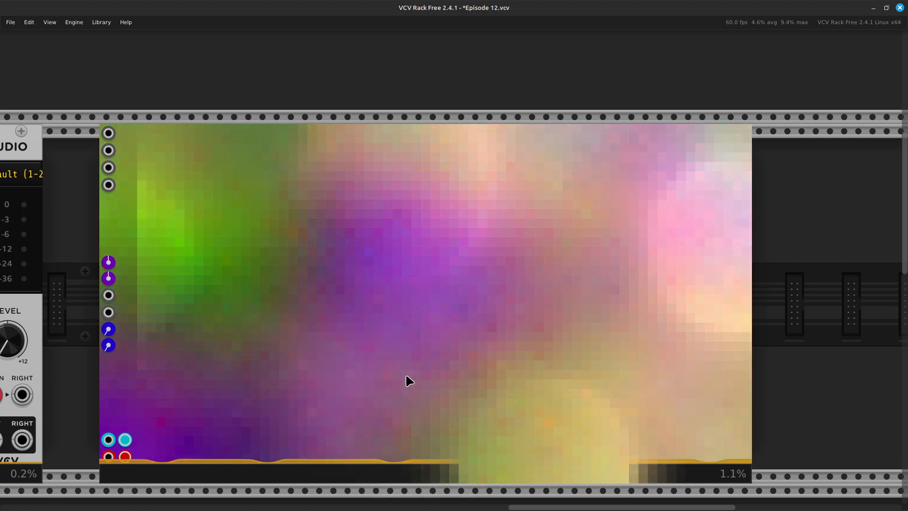
scroll(572, 345, "right", 2)
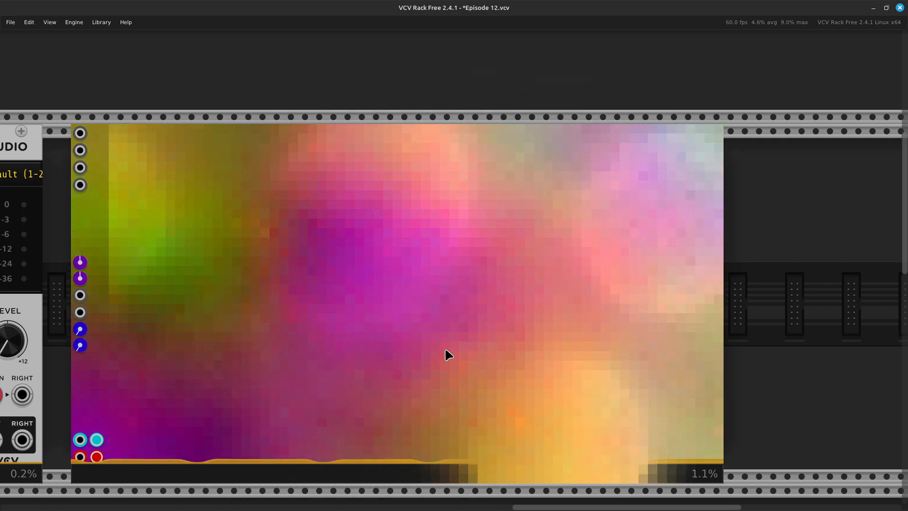
scroll(406, 298, "left", 4)
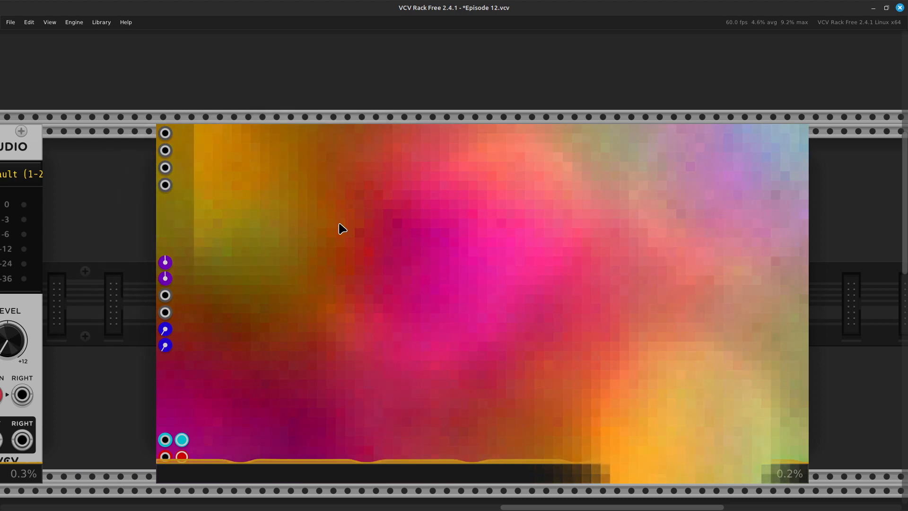
scroll(501, 308, "right", 1)
scroll(473, 310, "right", 1)
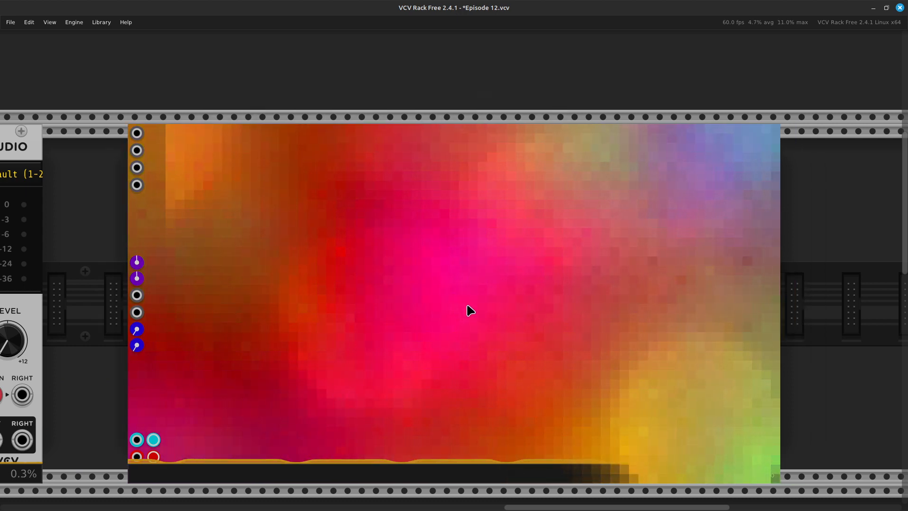
scroll(470, 308, "left", 1)
scroll(454, 309, "right", 3)
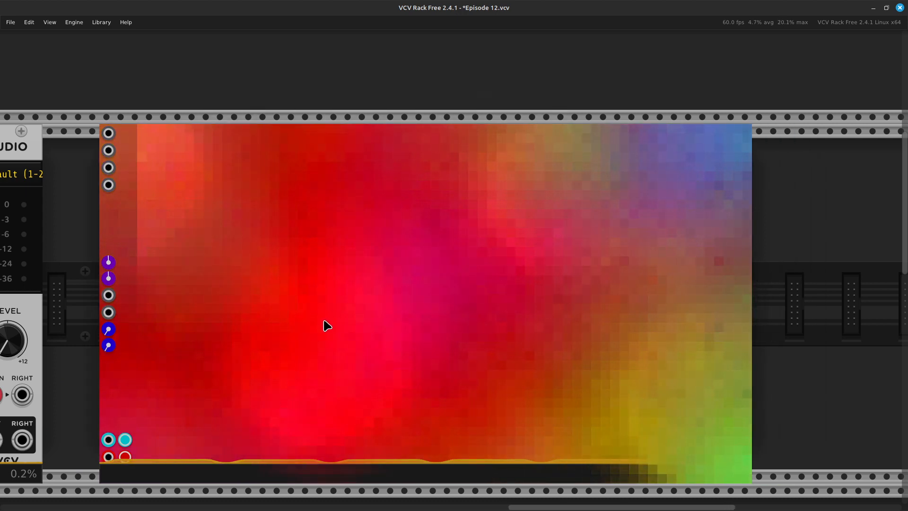
scroll(321, 325, "left", 8)
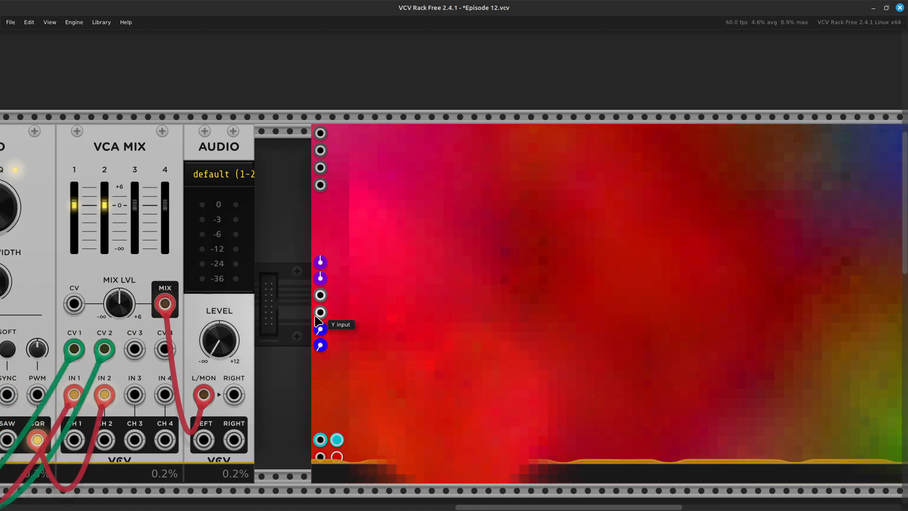
Step: Examine the CV inputs in the upper part of the colour display module, including the Align CV input
key("ctrl+equal")
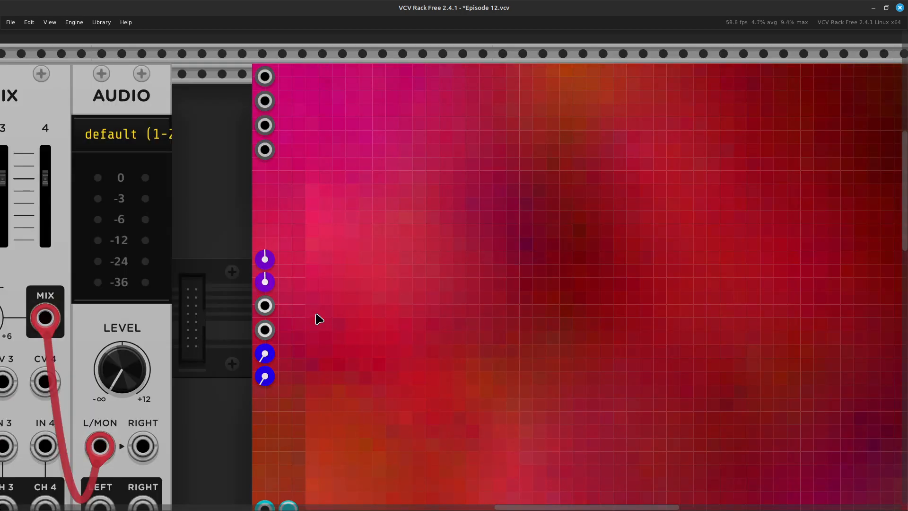
scroll(319, 319, "up", 5)
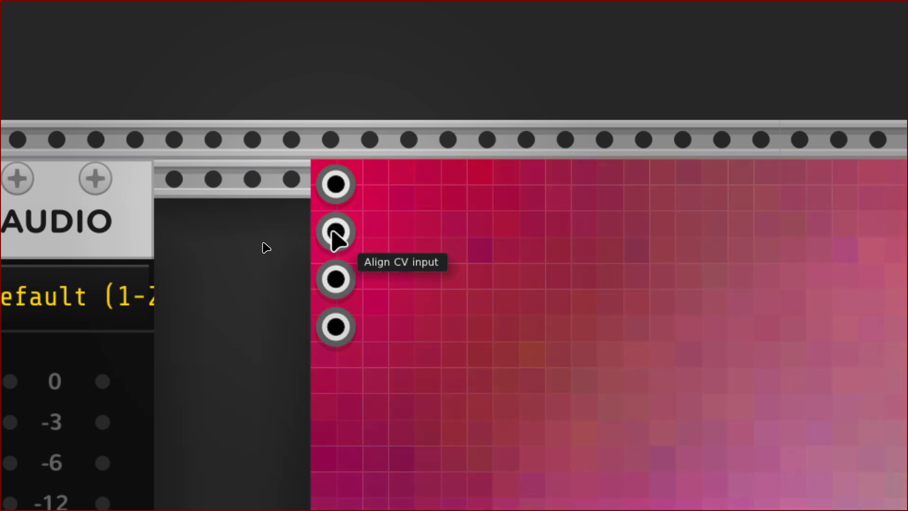
scroll(326, 232, "left", 20)
scroll(321, 234, "down", 8)
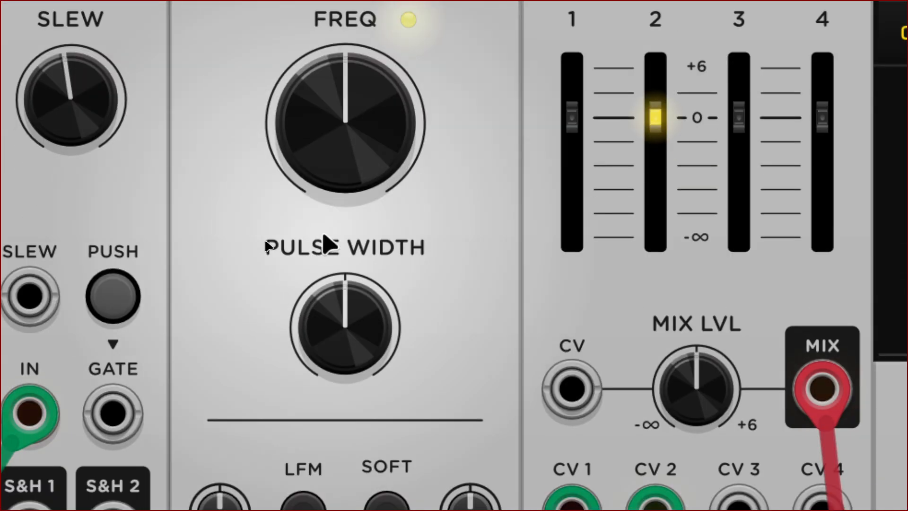
scroll(325, 236, "right", 10)
scroll(381, 223, "up", 5)
scroll(410, 156, "right", 6)
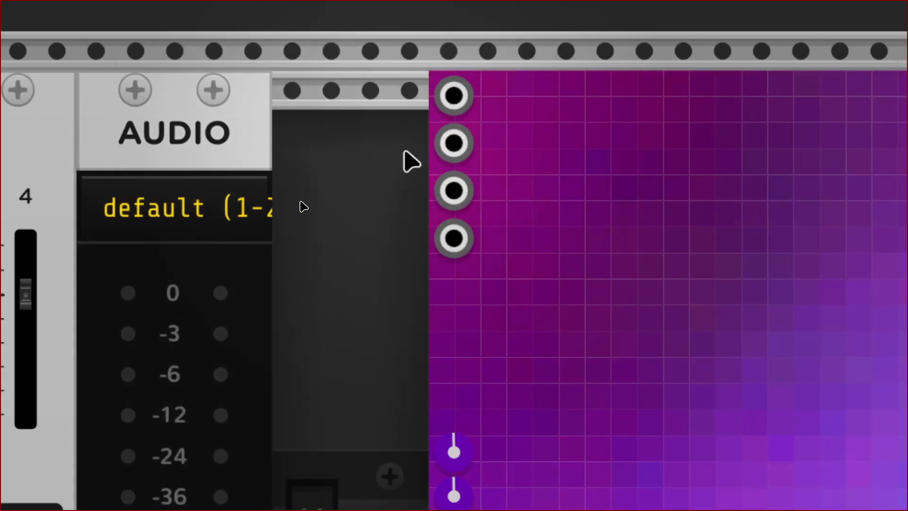
Step: Patch a new orange cable from the colour display's Separate CV input to the Orbitones average X output
right_click(451, 101)
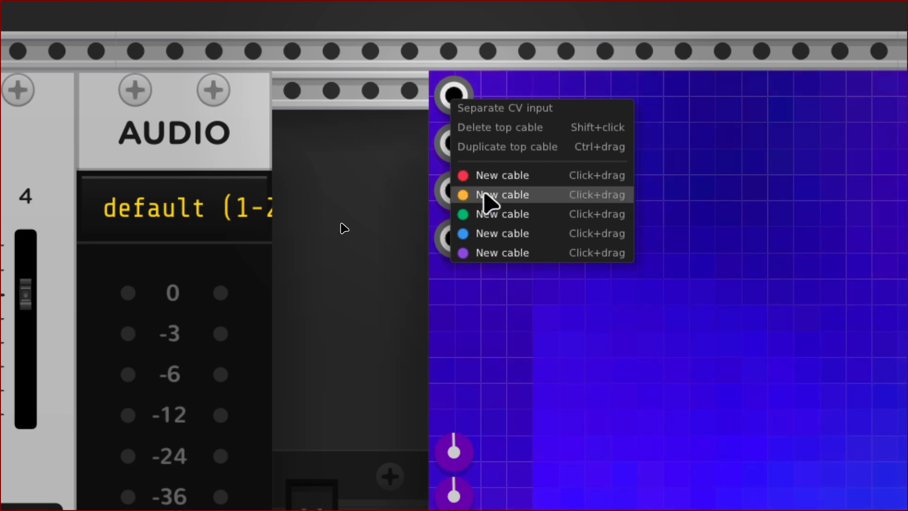
left_click_drag(487, 201, 144, 442)
scroll(139, 432, "left", 4)
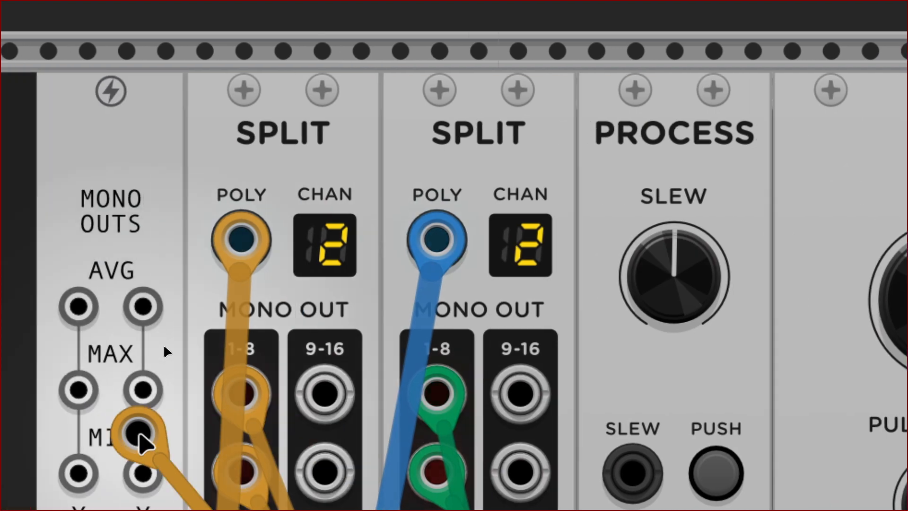
left_click_drag(139, 433, 299, 212)
scroll(135, 406, "down", 6)
scroll(167, 415, "left", 4)
scroll(255, 301, "up", 4)
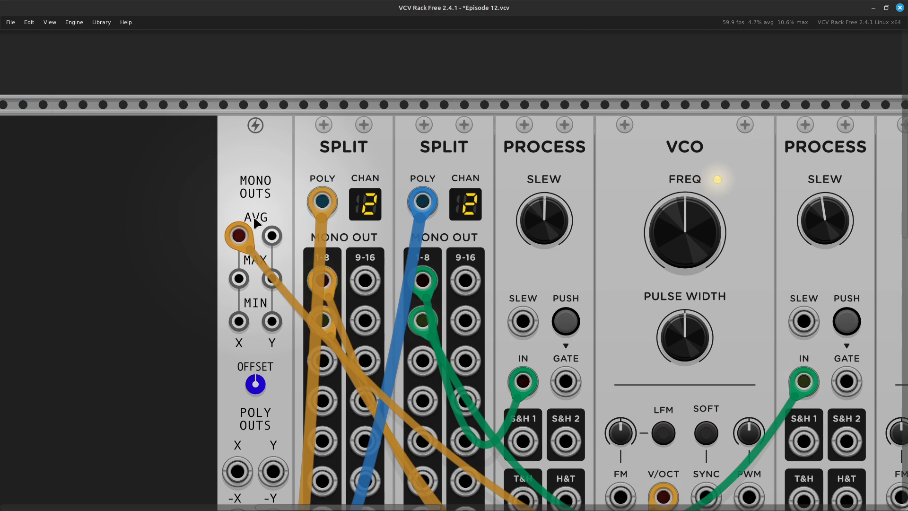
Step: Raise the Audio module's output level from its minimum to a low volume
key("ctrl+minus")
key("ctrl+minus")
key("ctrl+minus")
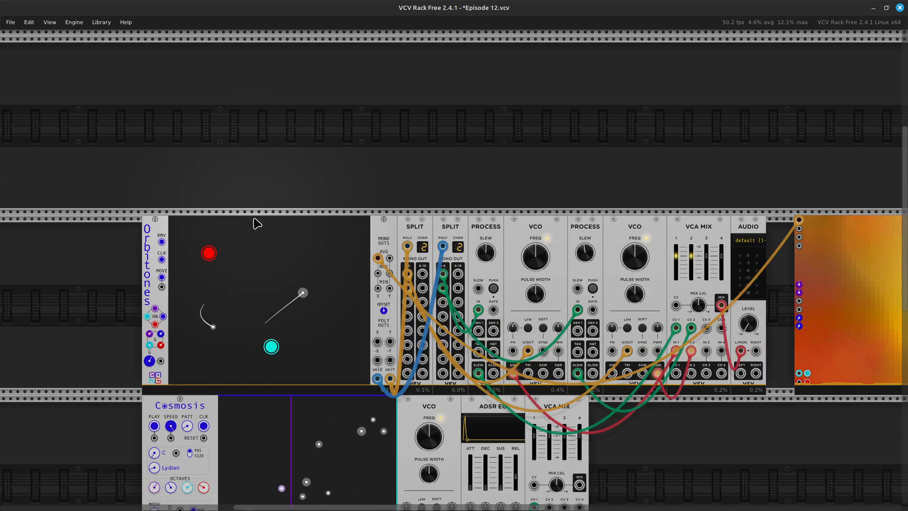
key("Right")
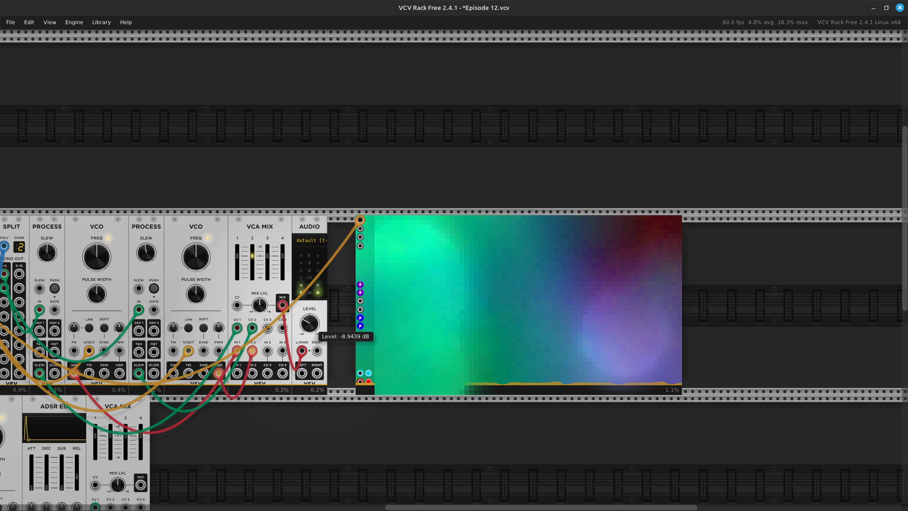
left_click_drag(309, 324, 310, 312)
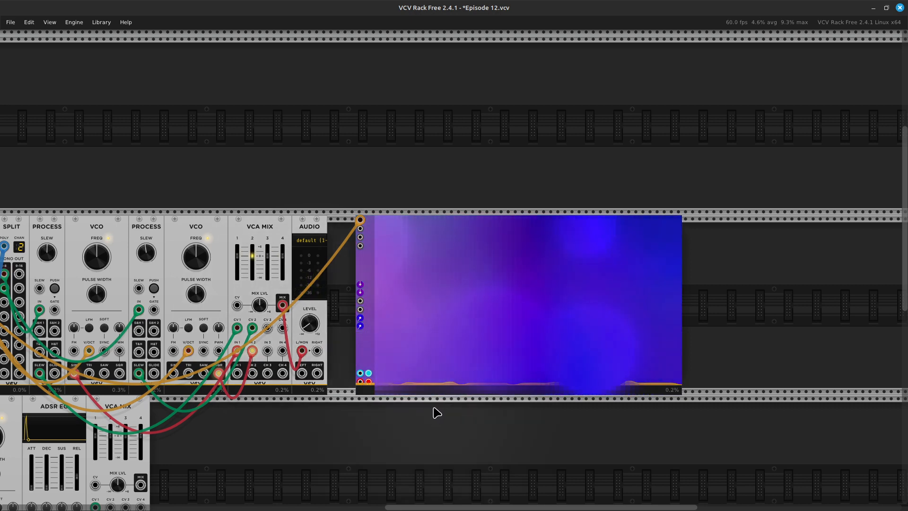
Step: Move the orange cable from the colour display's Separate CV input to its Align CV input
scroll(436, 413, "up", 5)
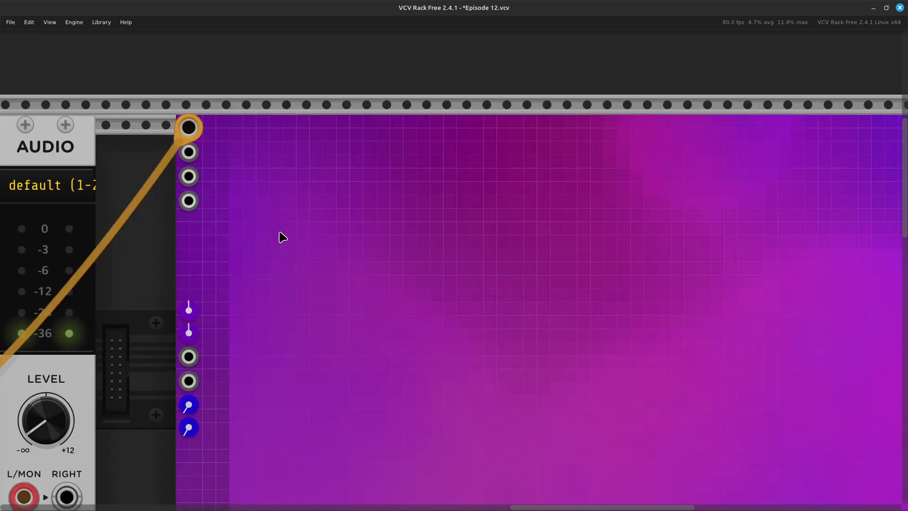
scroll(280, 237, "left", 2)
mouse_move(252, 133)
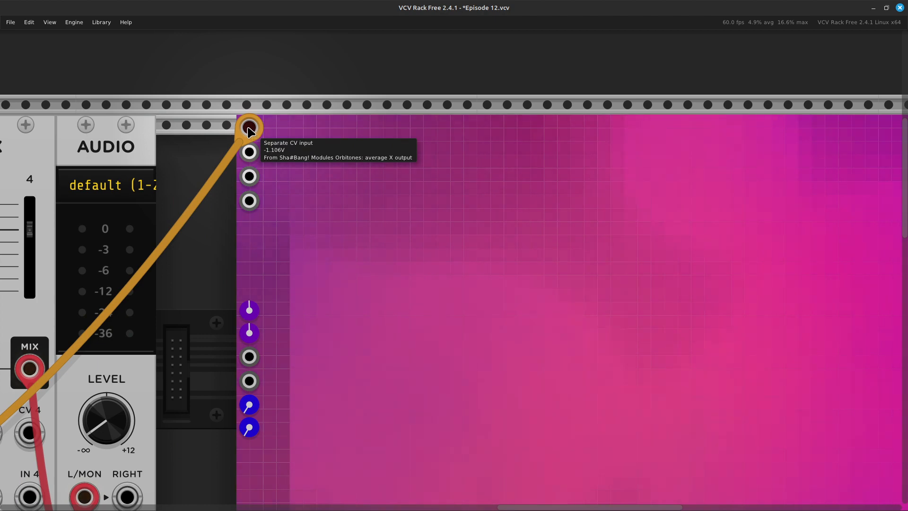
left_click_drag(249, 128, 257, 146)
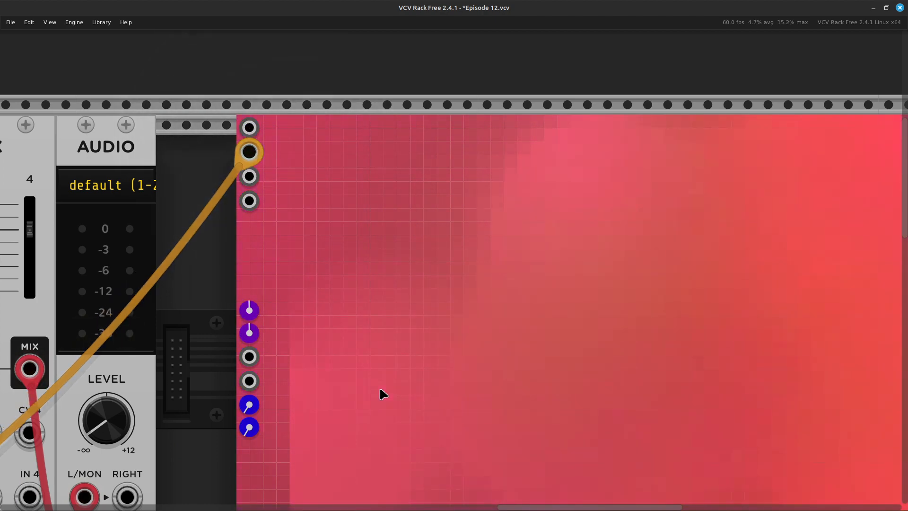
key("ctrl+minus")
key("ctrl+minus")
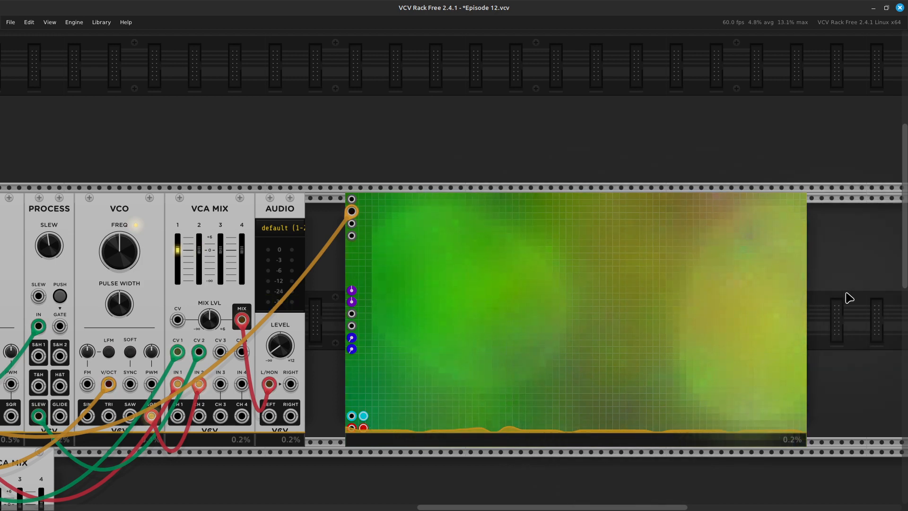
mouse_move(791, 510)
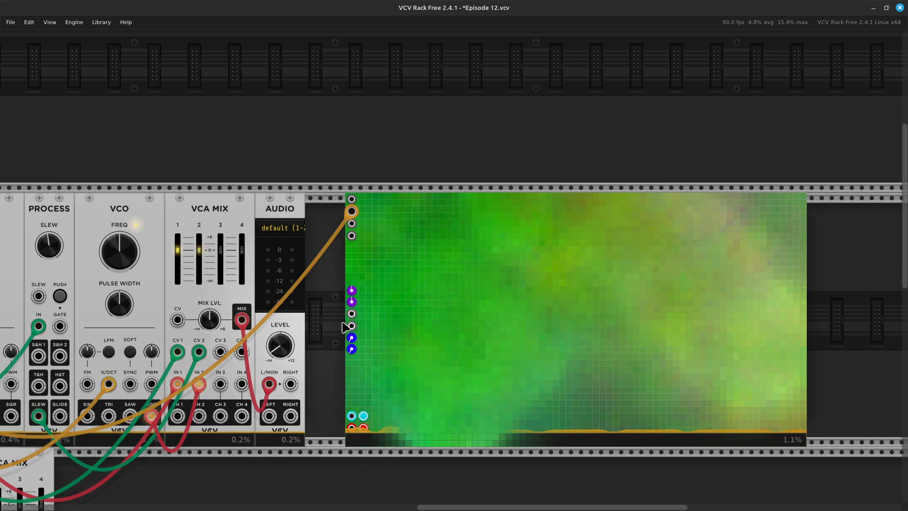
Step: Move the orange cable from the colour display's Align CV input to its Cohesion CV input
scroll(344, 326, "up", 4)
scroll(344, 327, "down", 3)
scroll(344, 327, "down", 6)
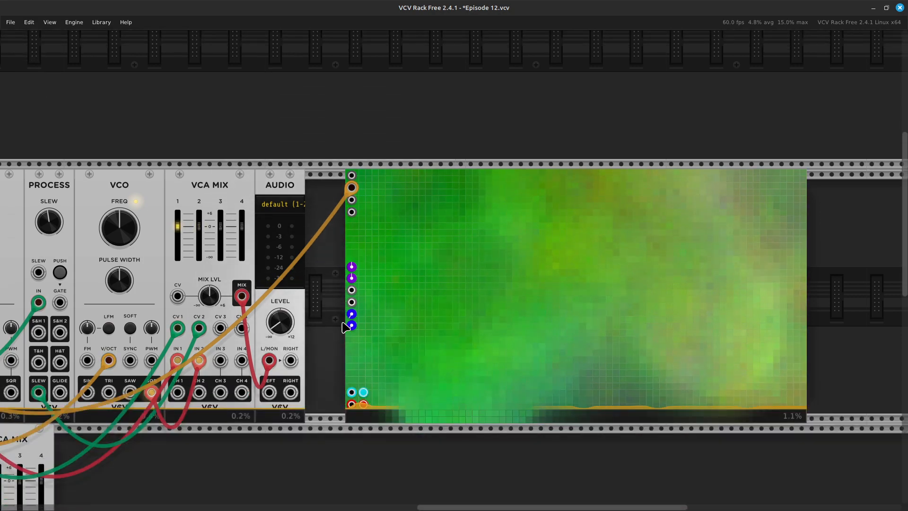
scroll(345, 325, "up", 7)
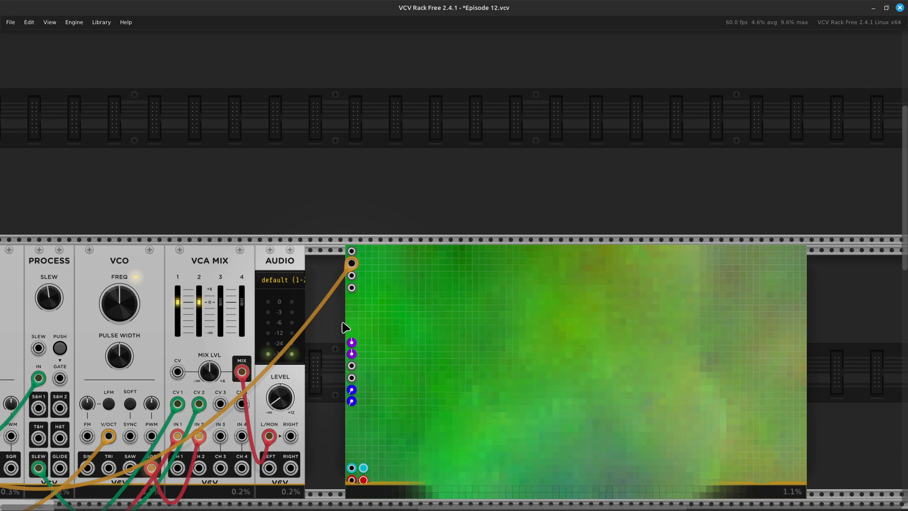
scroll(344, 326, "up", 5)
scroll(343, 323, "left", 3)
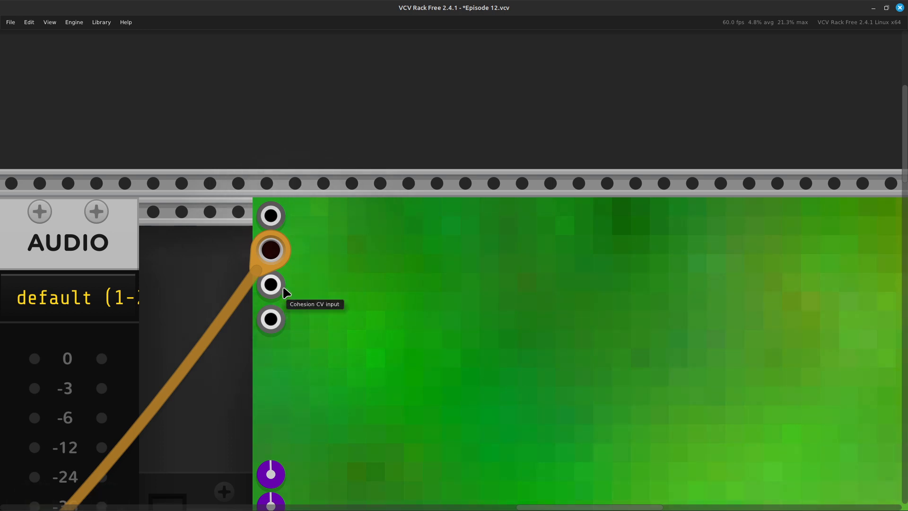
mouse_move(272, 256)
left_click_drag(269, 252, 270, 284)
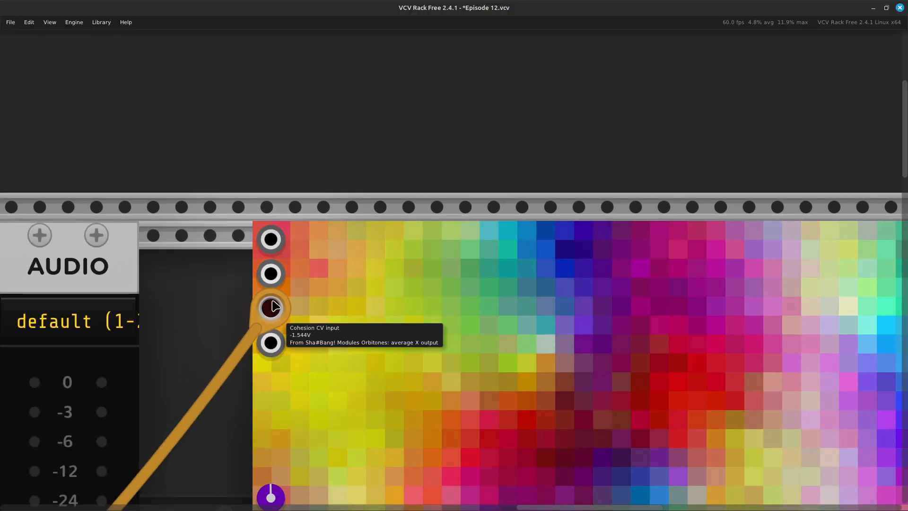
Step: Move the orange cable from the Cohesion CV input to the fourth CV input just below it
scroll(276, 306, "down", 3)
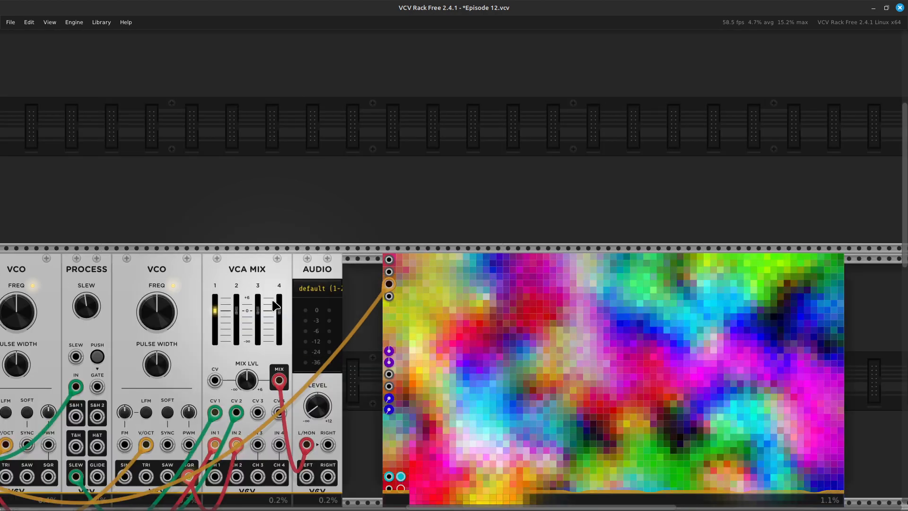
key("Right")
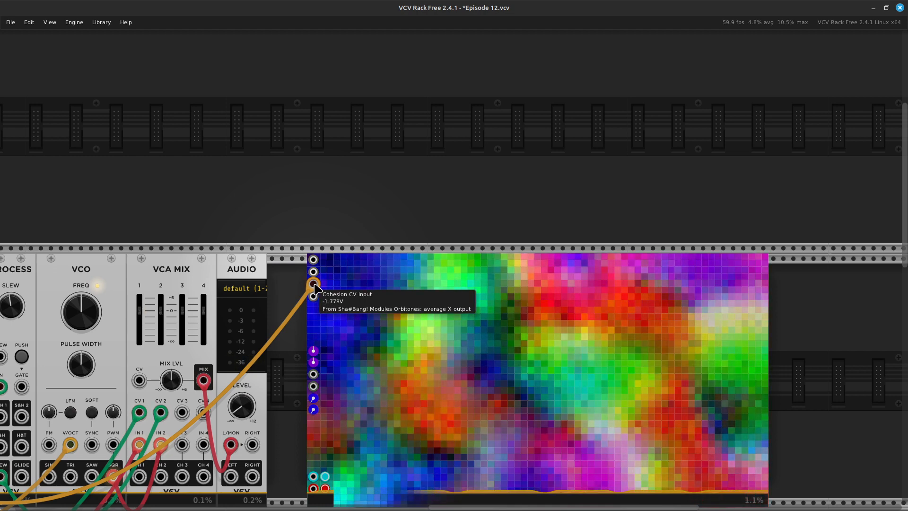
mouse_move(314, 297)
left_mouse_down()
mouse_move(314, 285)
mouse_move(315, 295)
left_mouse_up()
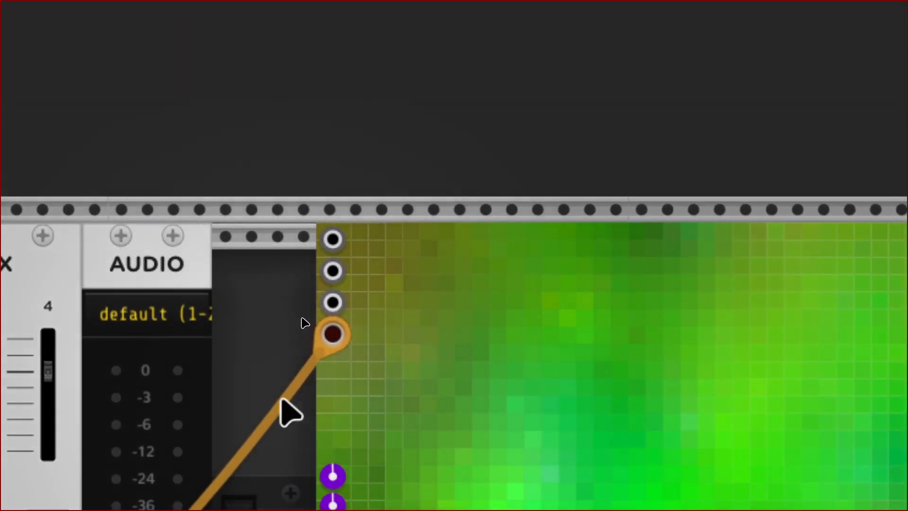
mouse_move(332, 334)
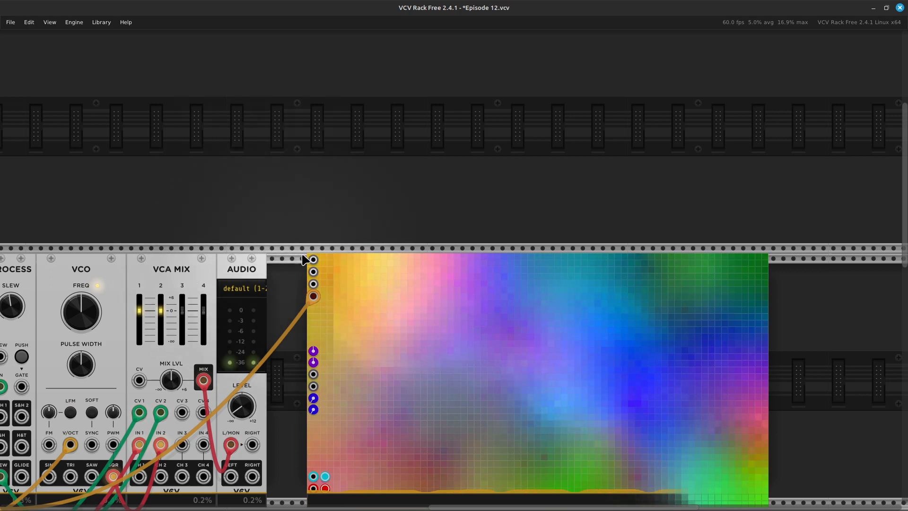
Step: Patch a new green cable from the colour display's Cohesion CV input to the Orbitones average Y output
right_click(313, 286)
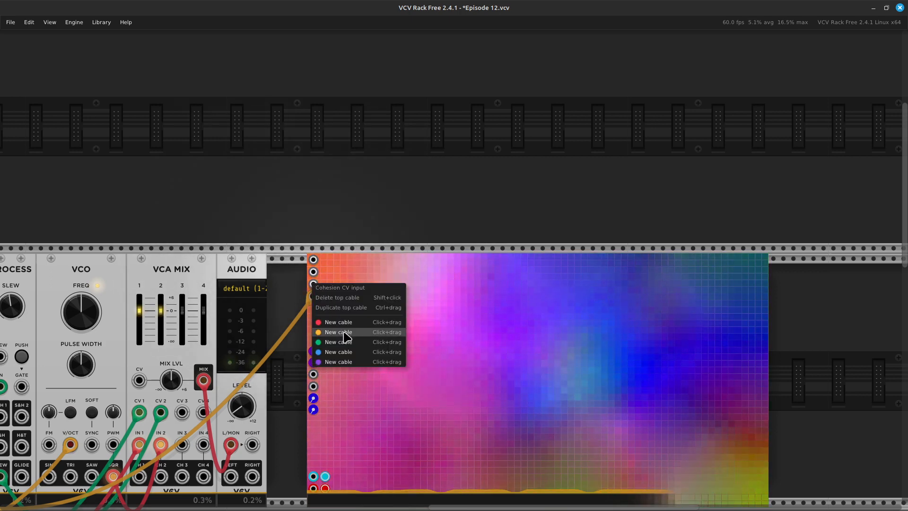
left_click_drag(342, 342, 273, 314)
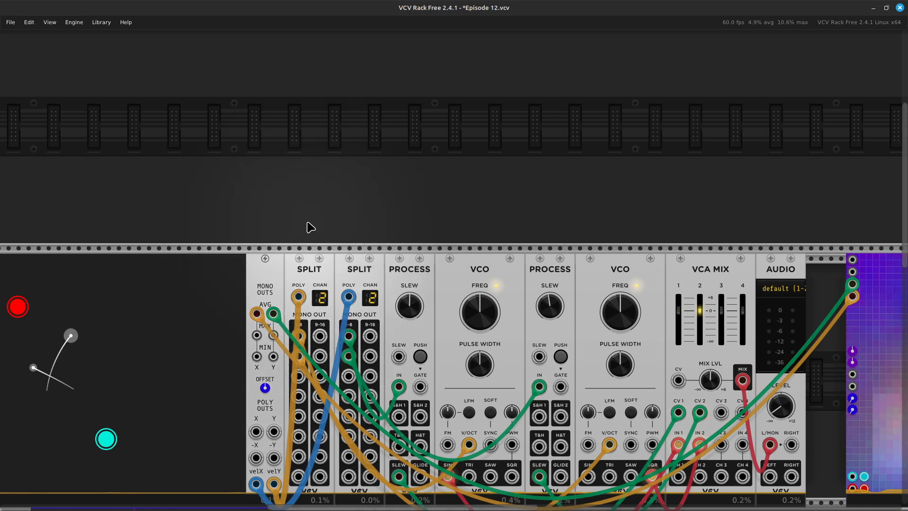
scroll(318, 235, "right", 10)
scroll(343, 242, "right", 4)
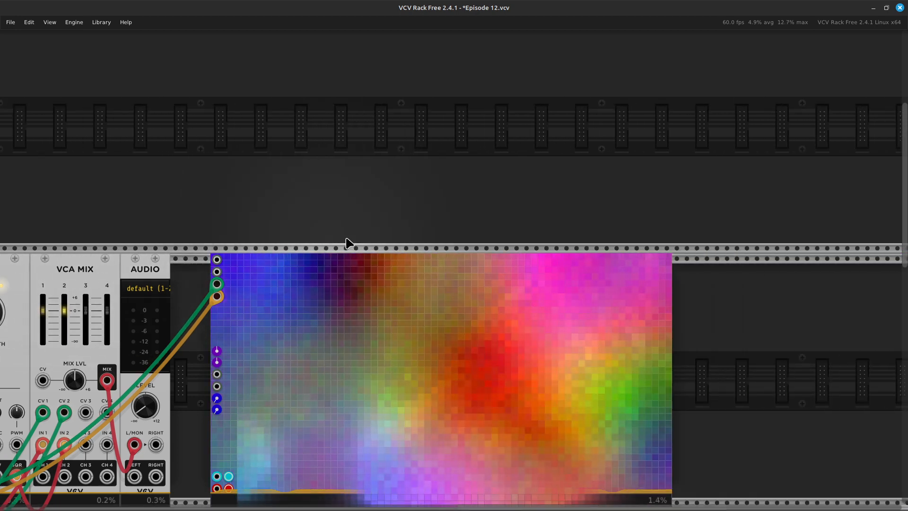
Step: Move the orange cable to the colour display's X input and the green cable to its Y input
scroll(347, 244, "down", 2)
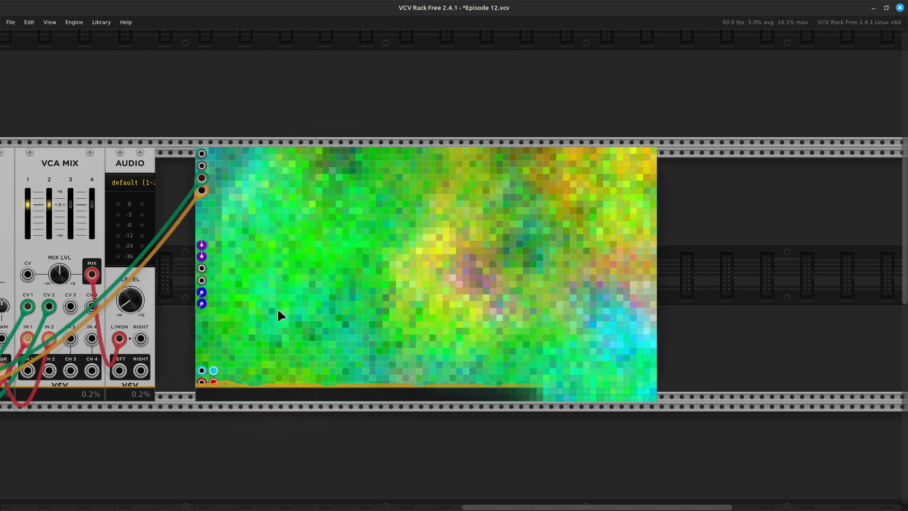
key("ctrl+=")
key("ctrl+=")
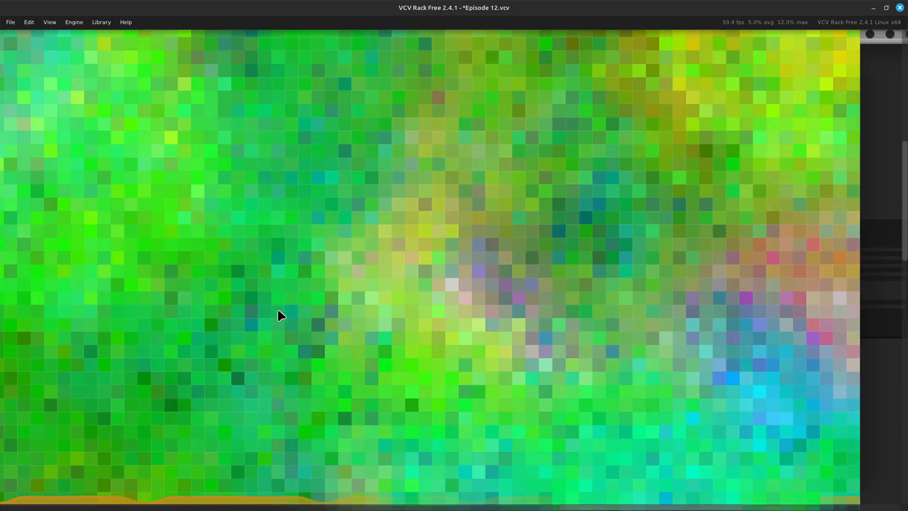
scroll(278, 311, "left", 6)
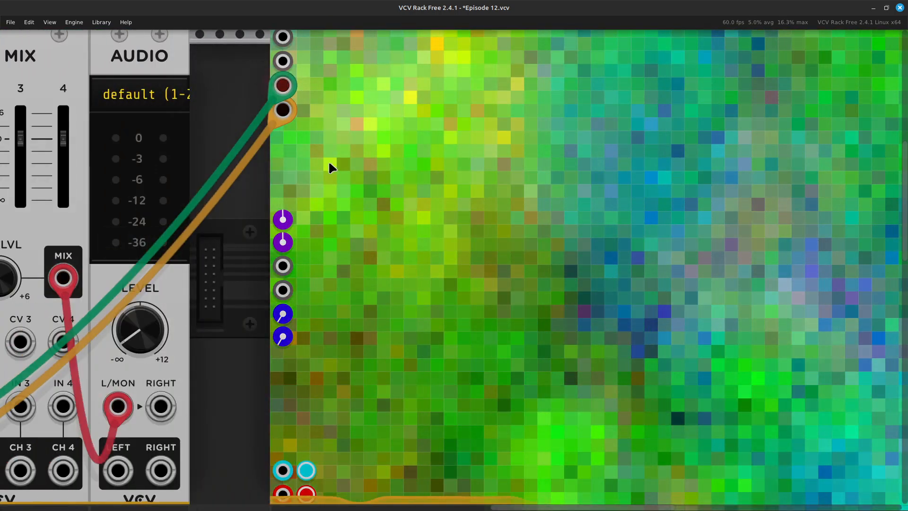
scroll(322, 197, "up", 1)
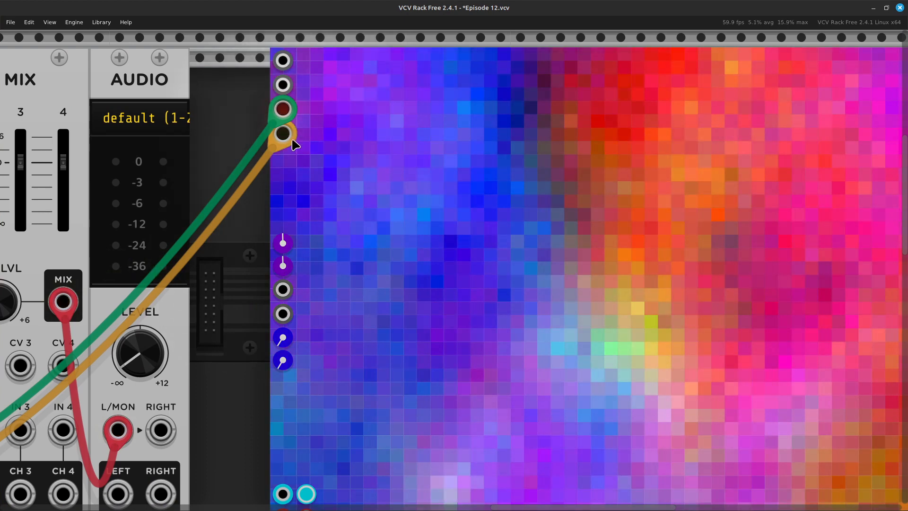
left_click_drag(299, 141, 284, 289)
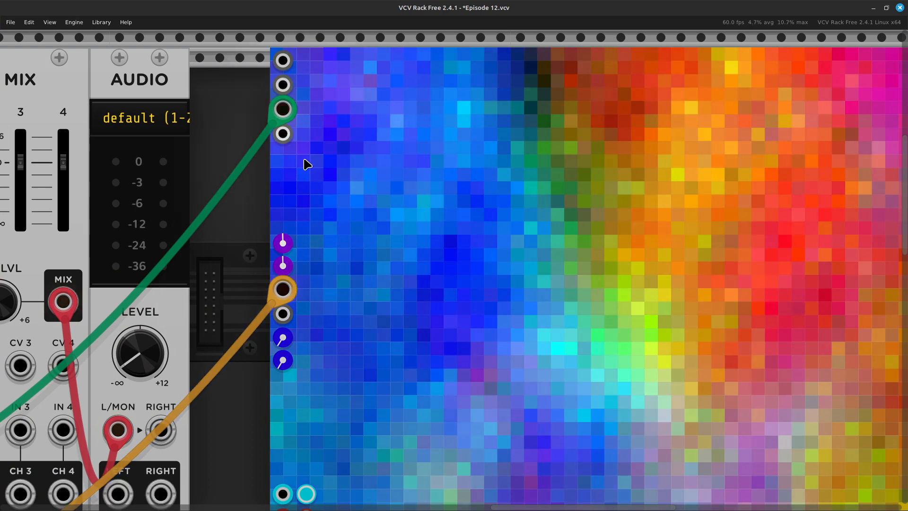
left_click_drag(284, 110, 292, 312)
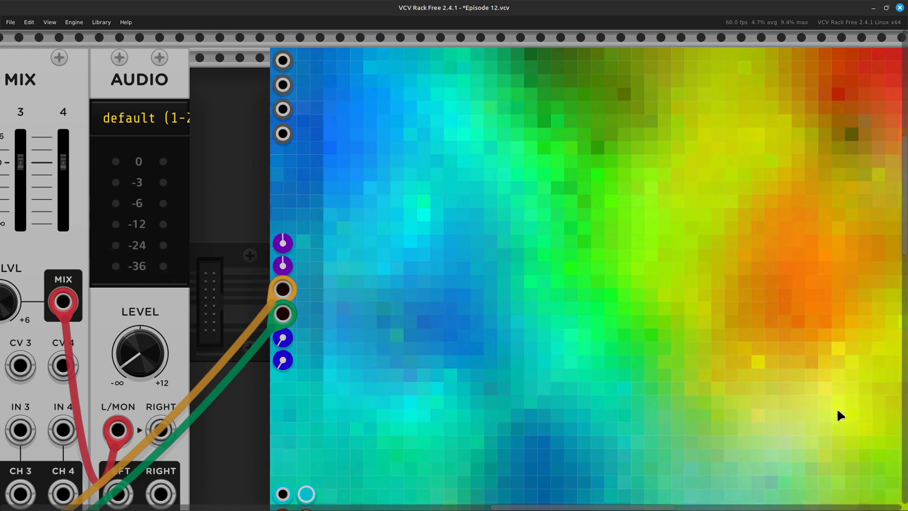
Step: Examine how the colour display's pattern reacts to the Orbitones signals on its X and Y inputs
scroll(677, 348, "right", 3)
scroll(623, 347, "down", 3)
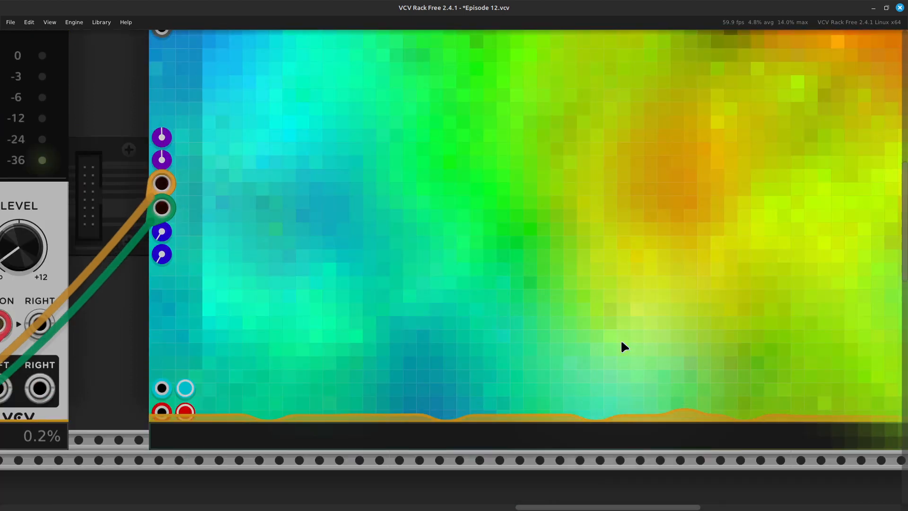
scroll(622, 342, "right", 2)
scroll(621, 343, "up", 2)
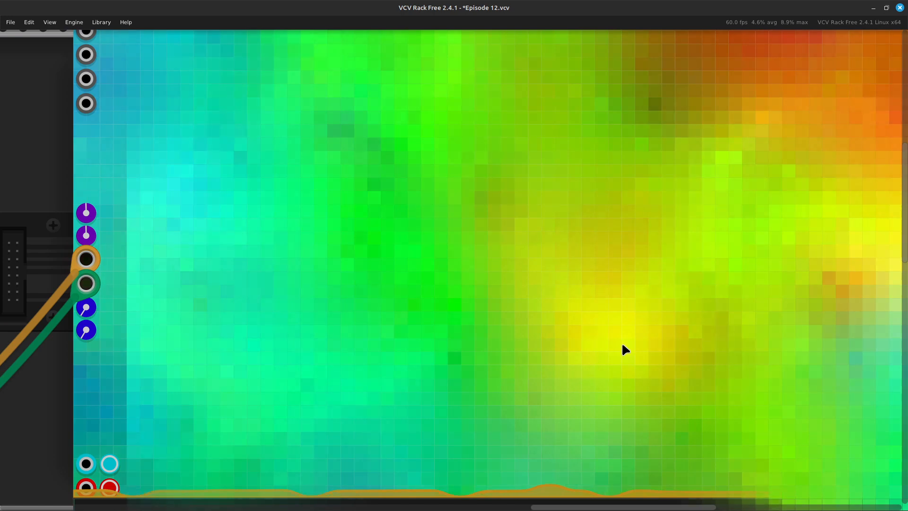
scroll(623, 344, "right", 2)
scroll(623, 345, "down", 3)
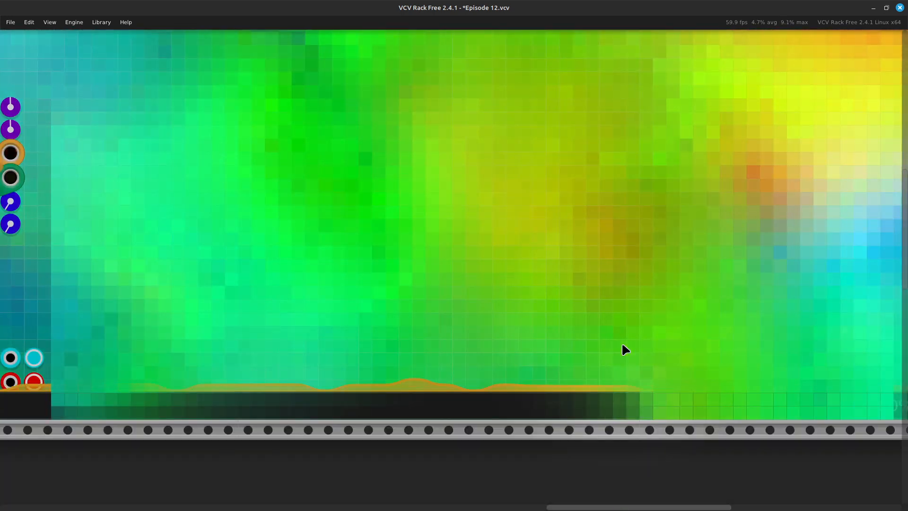
Step: Move the orange cable from the colour display's X input to its Cohesion CV input and the green cable from Y to Target color CV
scroll(622, 346, "left", 2)
scroll(621, 342, "up", 2)
scroll(622, 342, "left", 3)
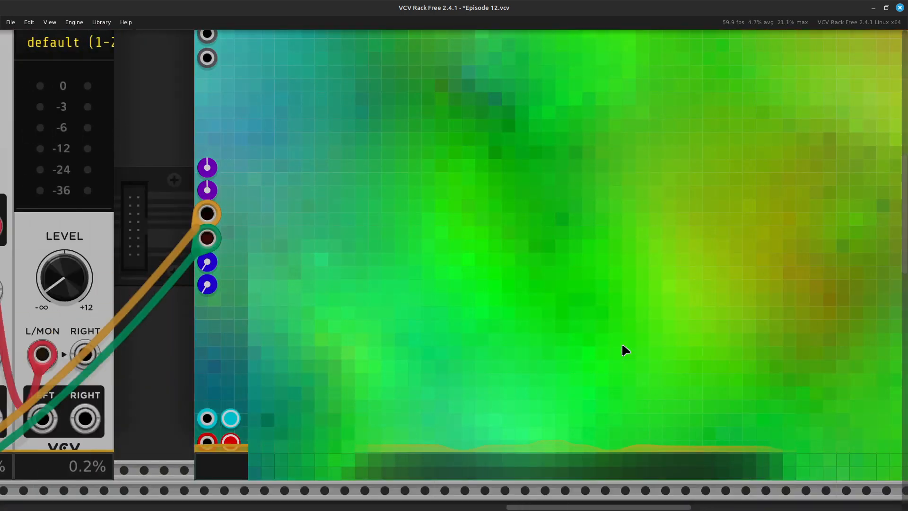
scroll(621, 343, "up", 3)
scroll(424, 194, "left", 3)
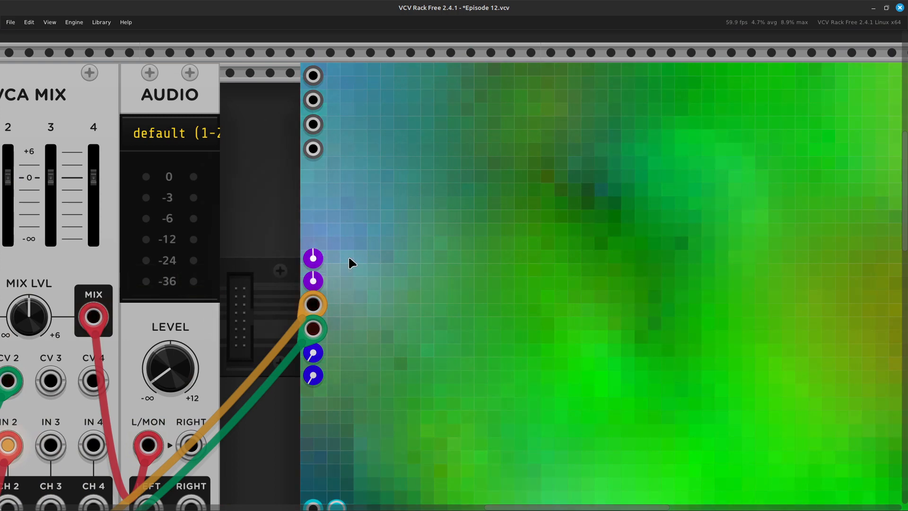
mouse_move(316, 306)
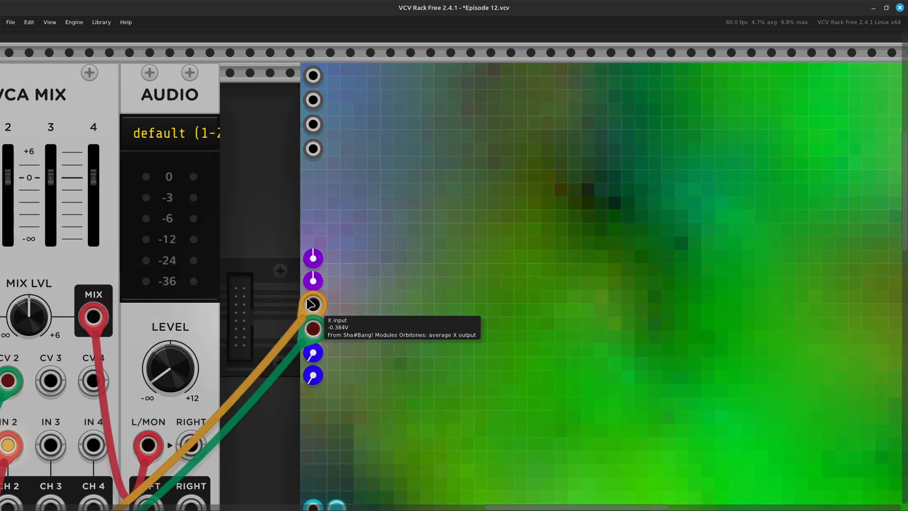
left_click_drag(308, 301, 323, 138)
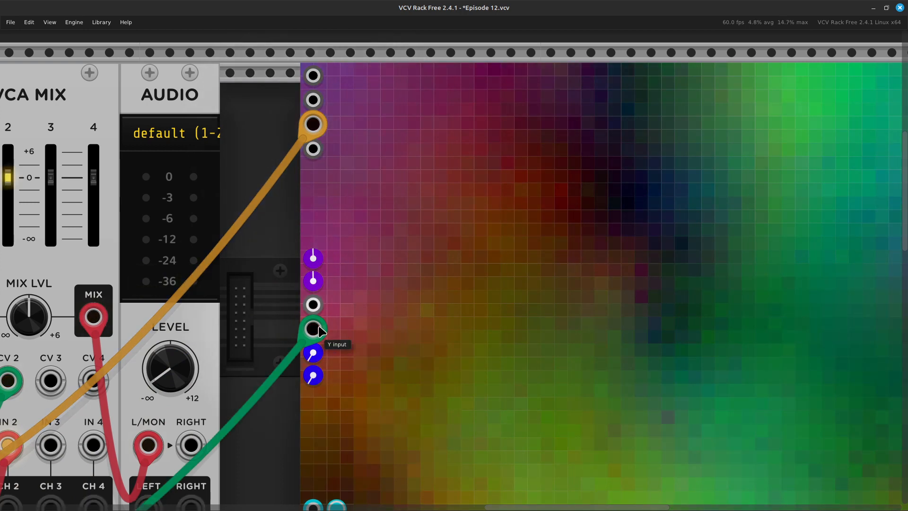
left_click_drag(319, 329, 314, 149)
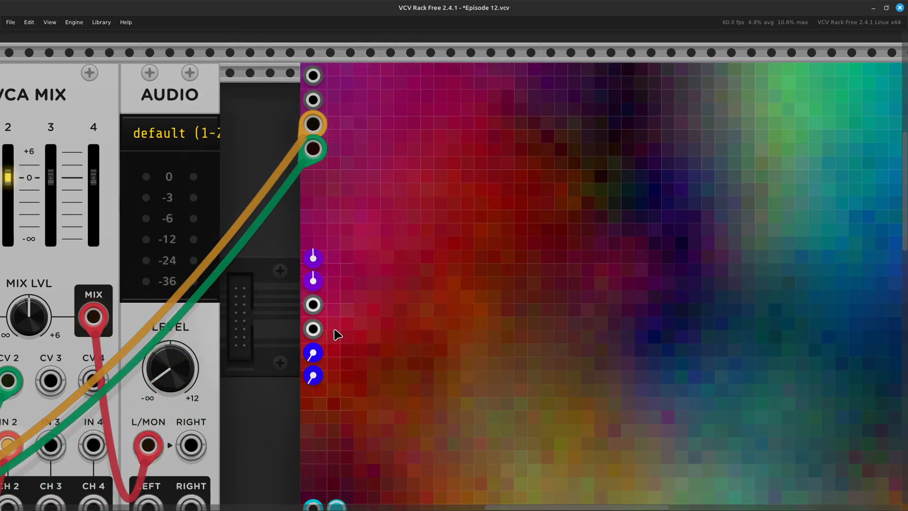
key("Left")
key("Down")
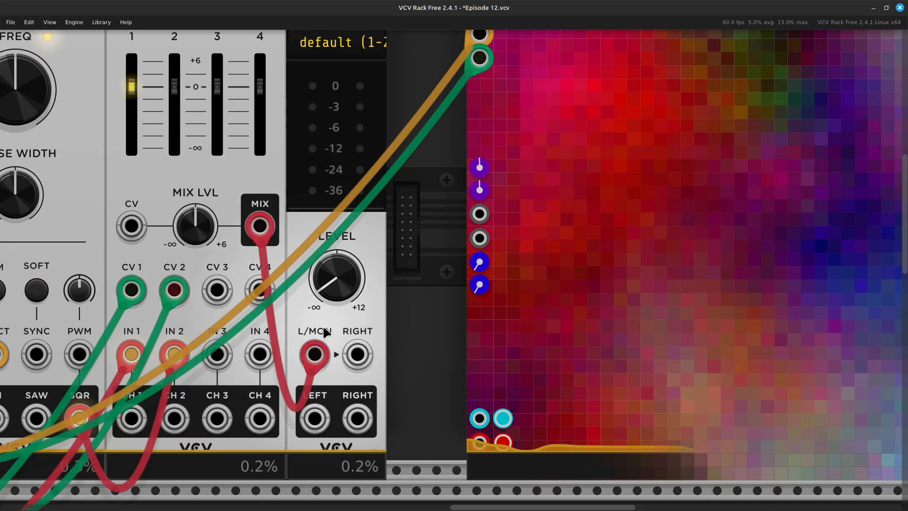
key("Left")
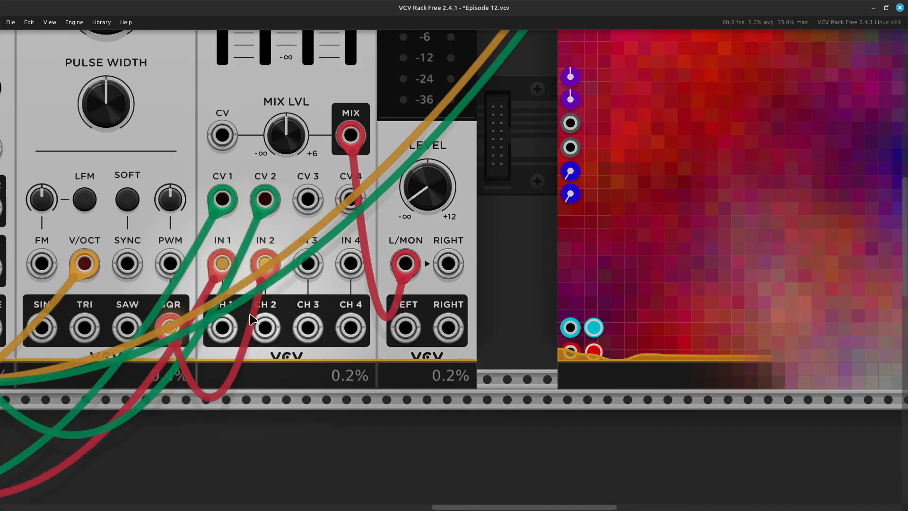
right_click(224, 330)
left_click(245, 356)
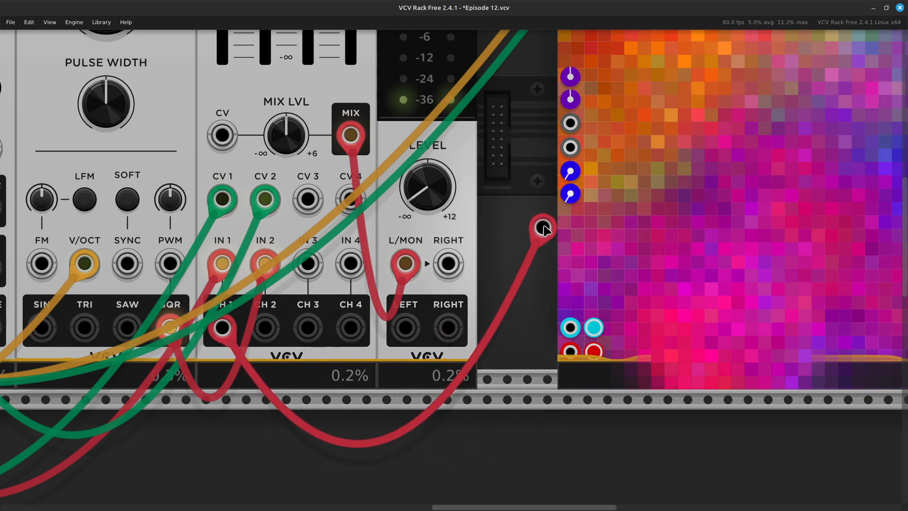
left_click(570, 123)
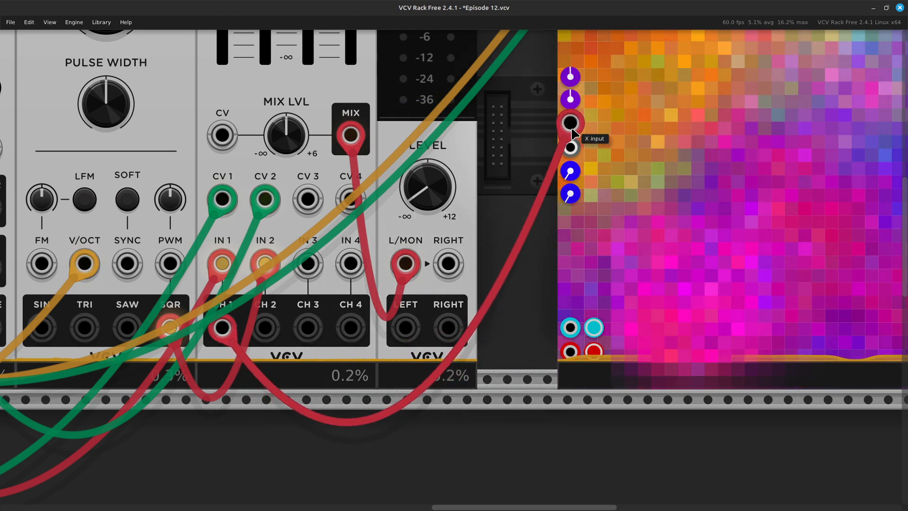
right_click(268, 328)
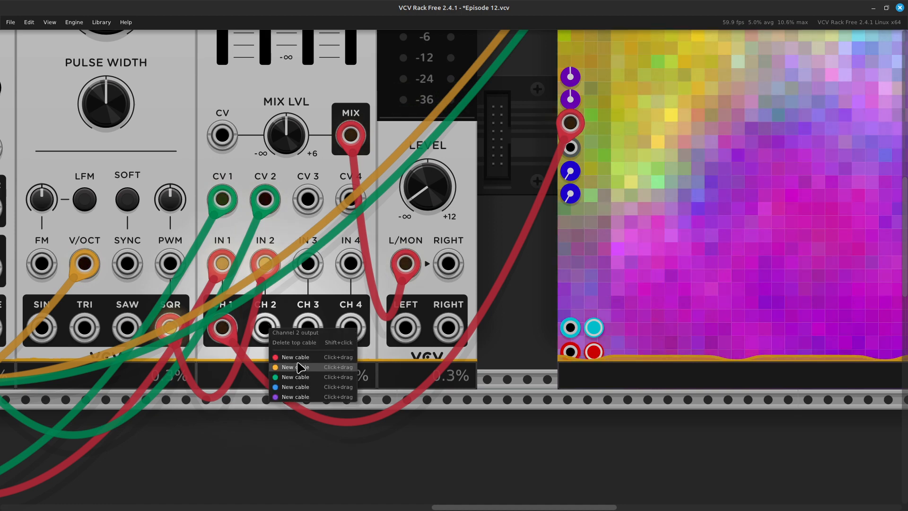
left_click_drag(296, 357, 572, 147)
Step: Turn the colour display's X offset to 7.7831 and its Y offset to 2.5783
scroll(620, 151, "right", 10)
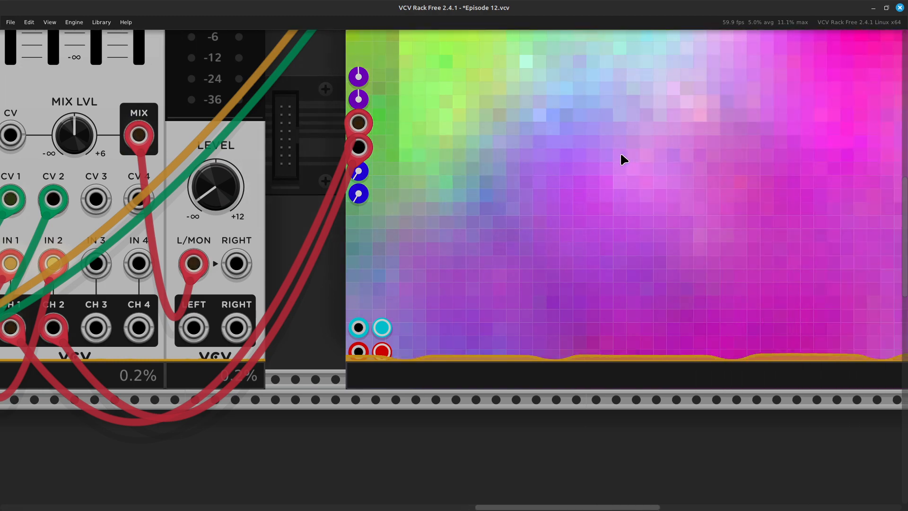
scroll(620, 153, "up", 5)
scroll(610, 203, "down", 3)
scroll(608, 209, "right", 2)
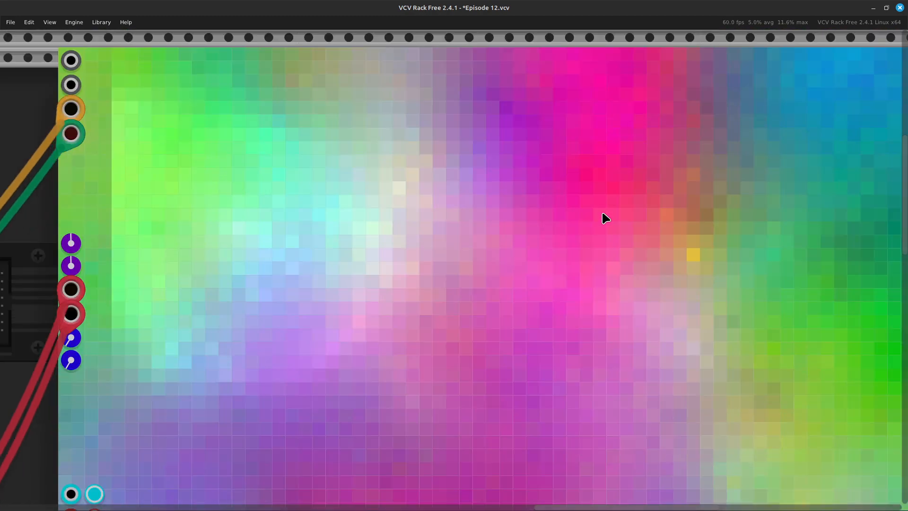
scroll(348, 158, "up", 1)
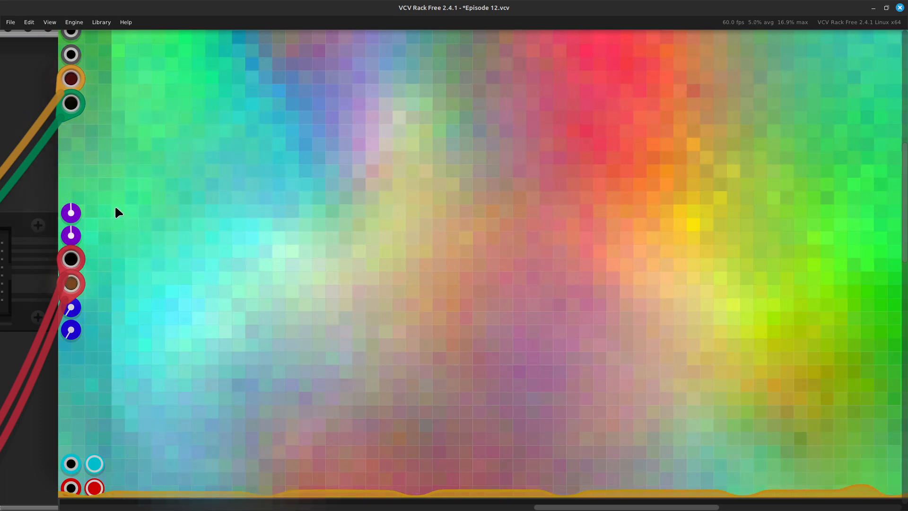
mouse_move(75, 217)
left_click_drag(75, 218, 75, 214)
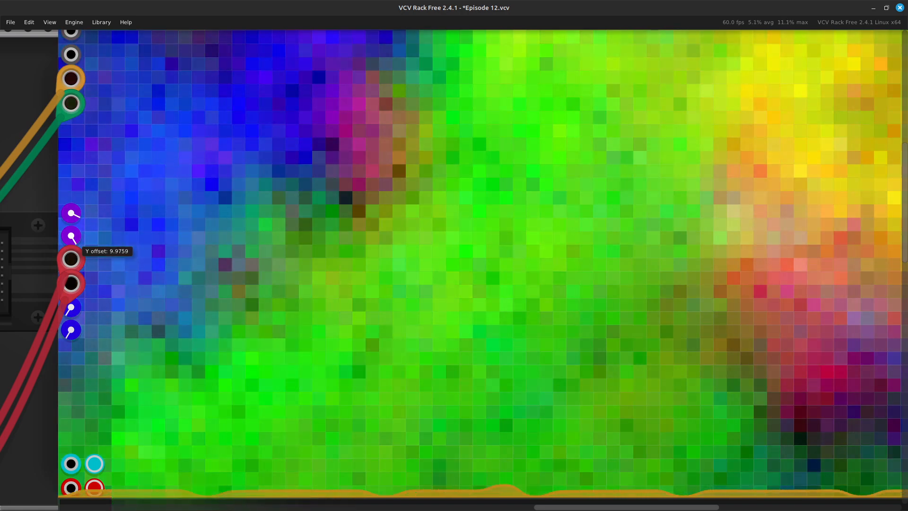
left_click_drag(75, 240, 74, 236)
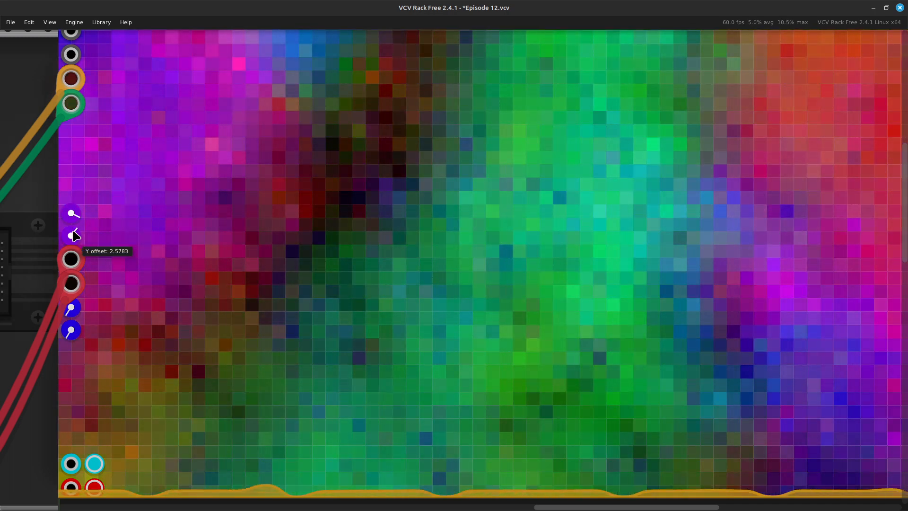
Step: Initialize the colour display's Y offset and X offset
right_click(73, 237)
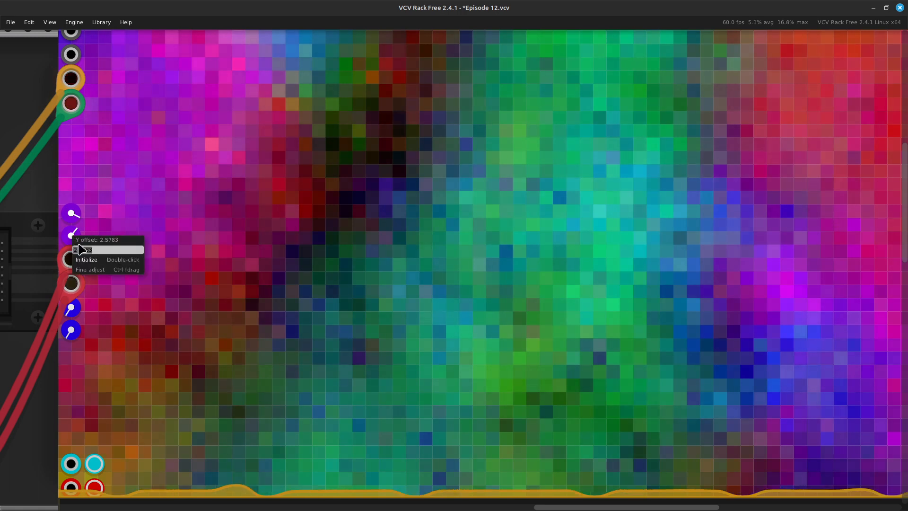
left_click(120, 262)
right_click(78, 213)
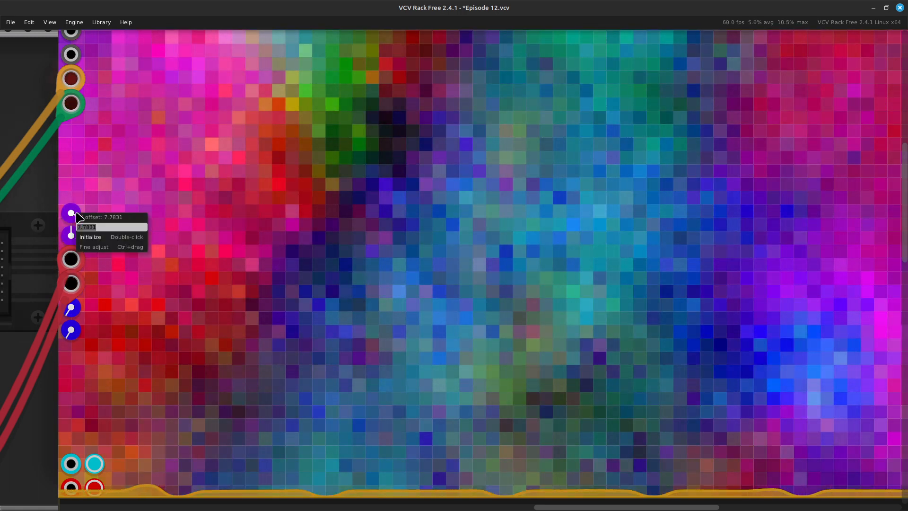
left_click(115, 239)
Step: Move the red cable from the X input to the input beside the cyan control, and the other from Y to the Background control's input
scroll(127, 283, "down", 6)
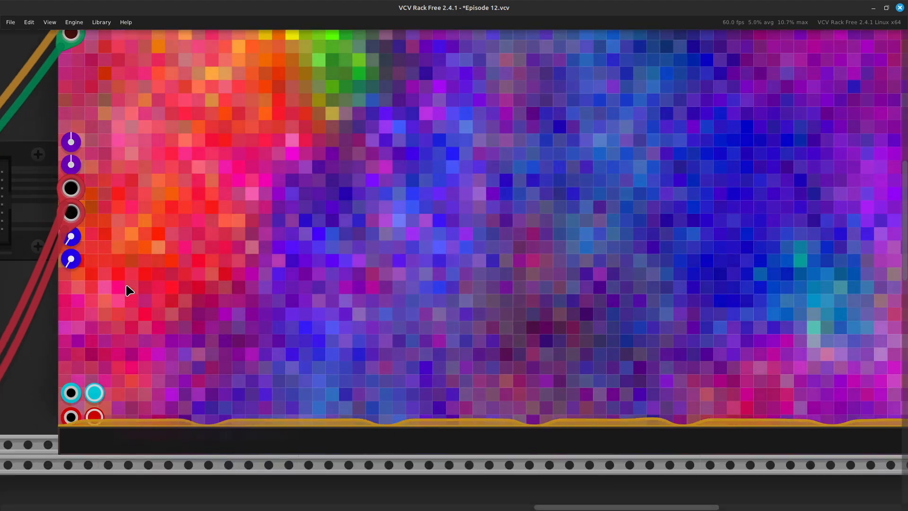
scroll(148, 315, "left", 9)
scroll(251, 330, "up", 4)
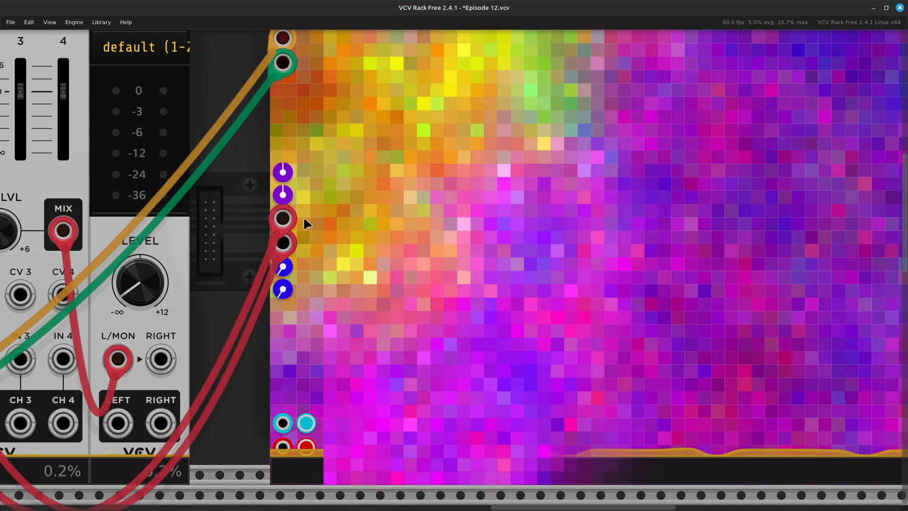
left_click_drag(284, 219, 294, 423)
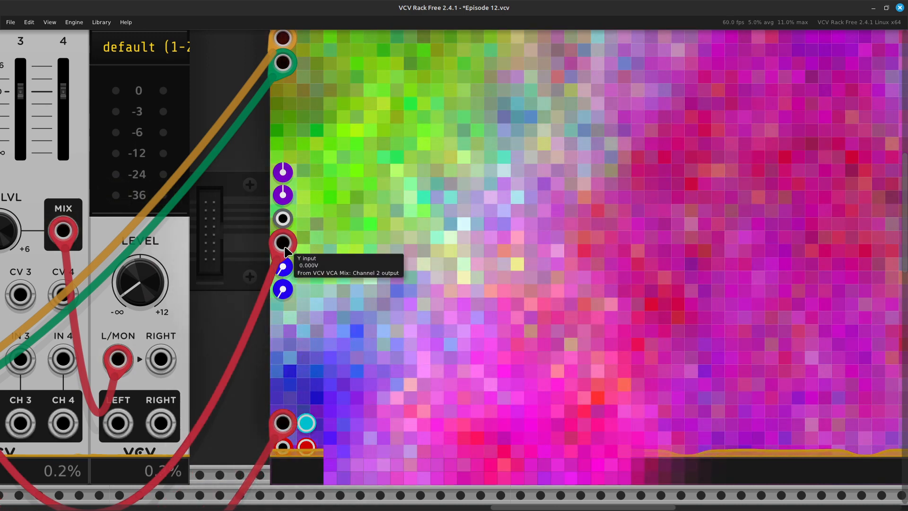
mouse_move(286, 251)
left_mouse_down()
mouse_move(308, 262)
mouse_move(330, 387)
mouse_move(298, 471)
mouse_move(286, 471)
mouse_move(283, 447)
left_mouse_up()
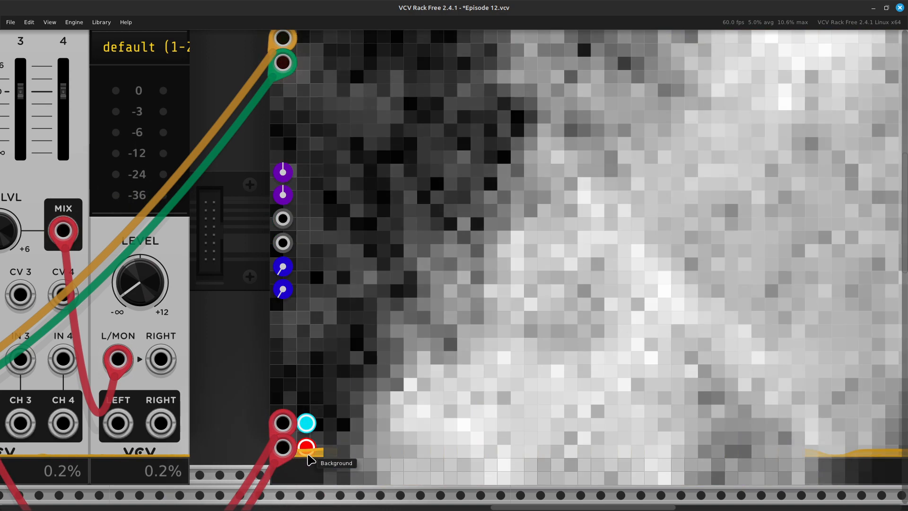
Step: Vary the colour display's X and Y scales and its X and Y offsets to try their effect on the pattern
scroll(327, 431, "down", 3)
scroll(328, 433, "up", 5)
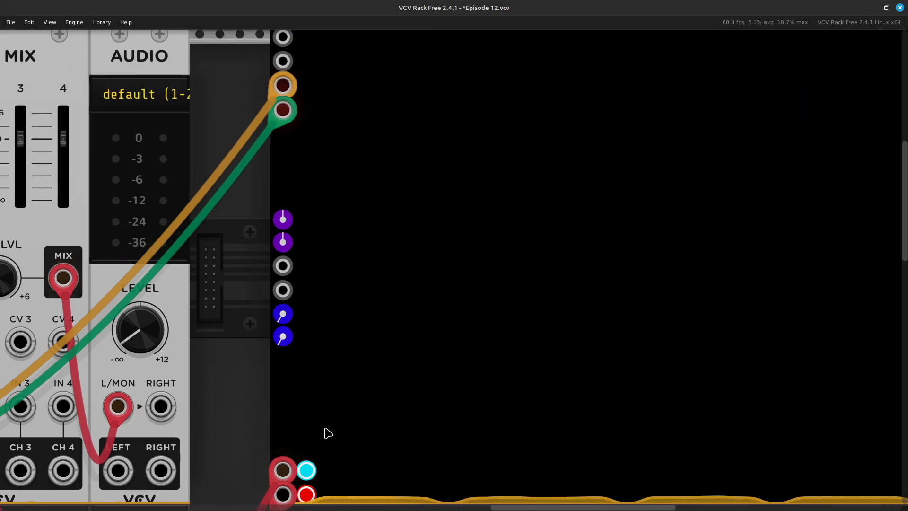
scroll(327, 433, "down", 2)
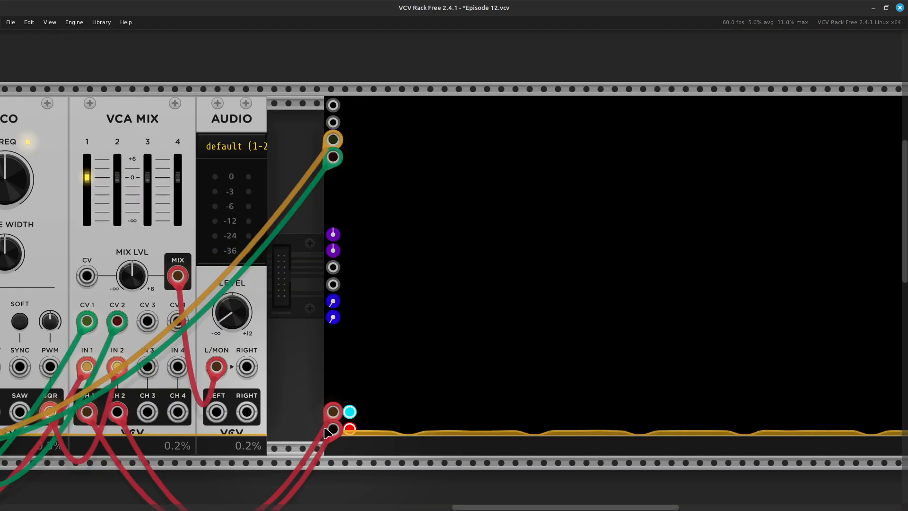
scroll(327, 431, "right", 8)
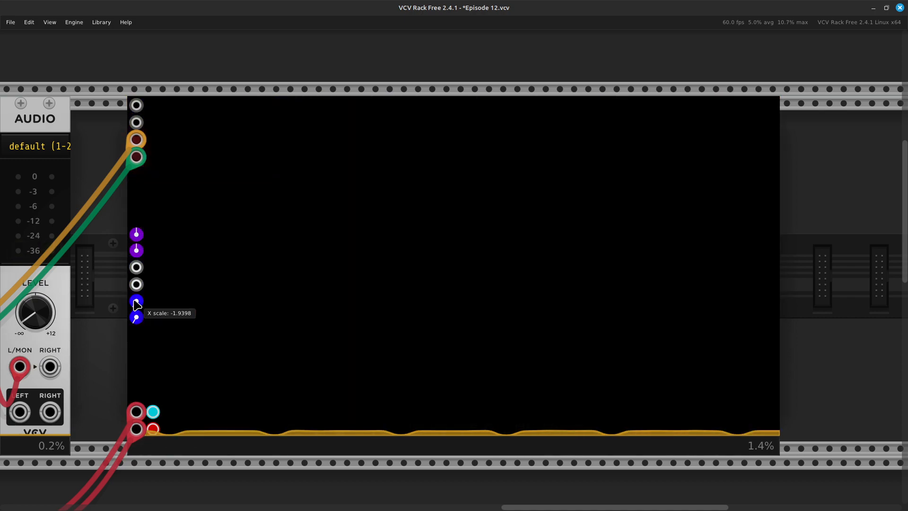
mouse_move(136, 302)
left_mouse_down()
mouse_move(137, 267)
mouse_move(137, 312)
left_mouse_up()
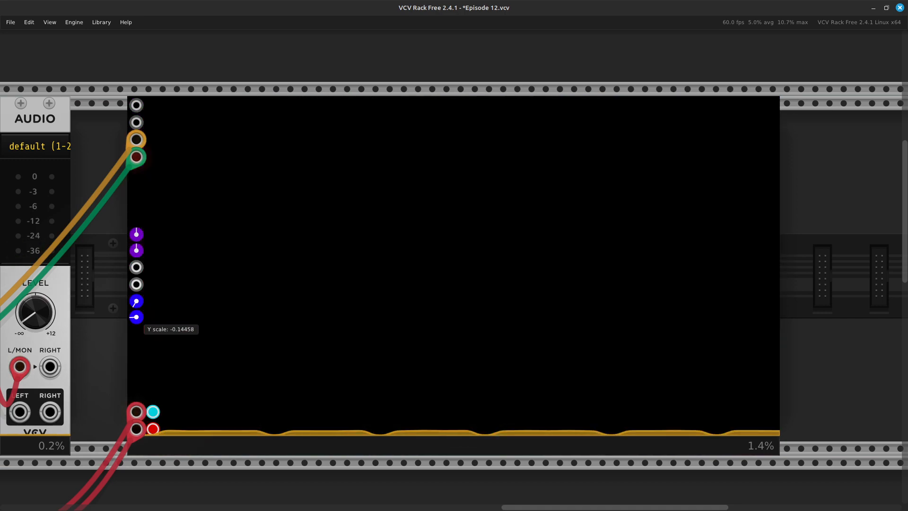
mouse_move(137, 318)
left_mouse_down()
mouse_move(136, 275)
mouse_move(137, 331)
left_mouse_up()
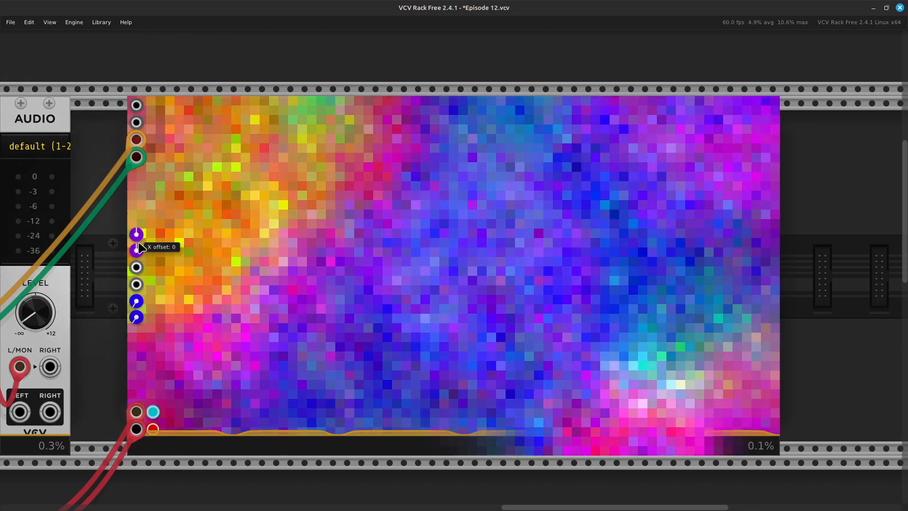
left_click_drag(138, 253, 137, 295)
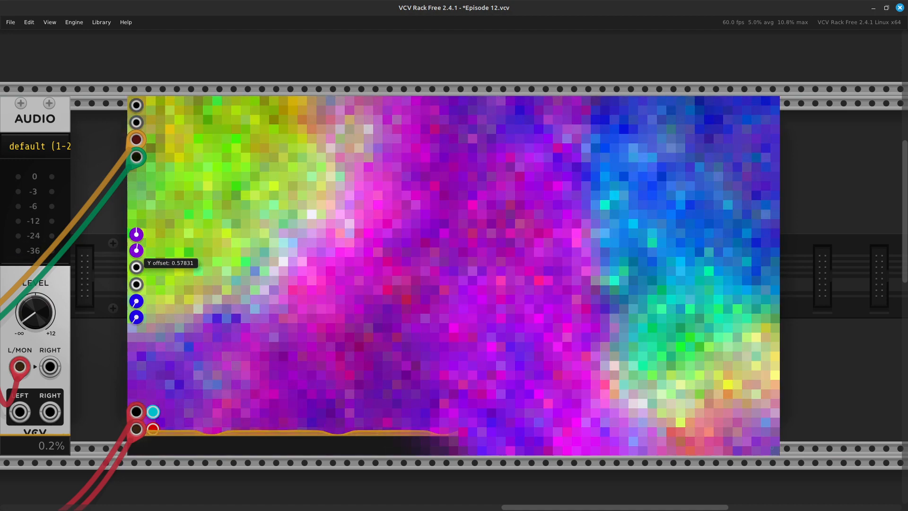
mouse_move(136, 250)
left_mouse_down()
mouse_move(140, 216)
mouse_move(137, 249)
mouse_move(137, 241)
left_mouse_up()
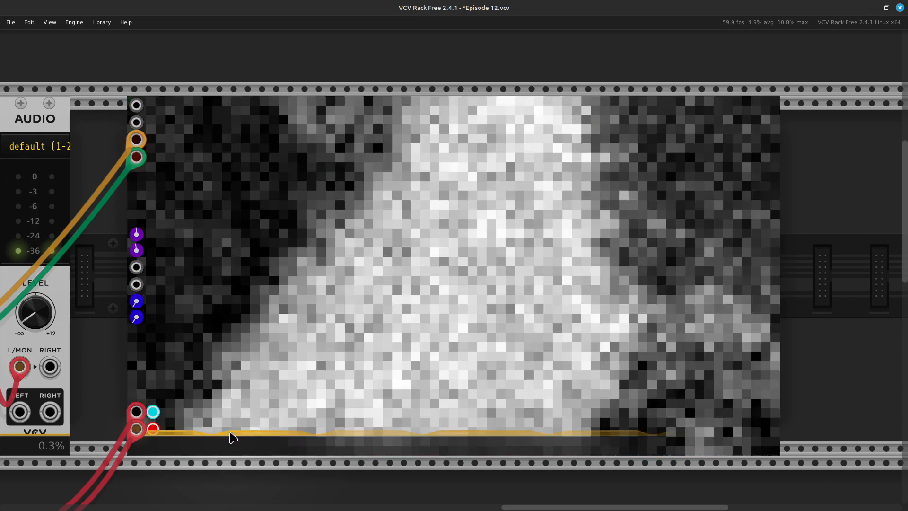
Step: Shift the colour display module slightly left and move the orange cable to its X input and the green cable to its Y input
left_click_drag(229, 432, 221, 358)
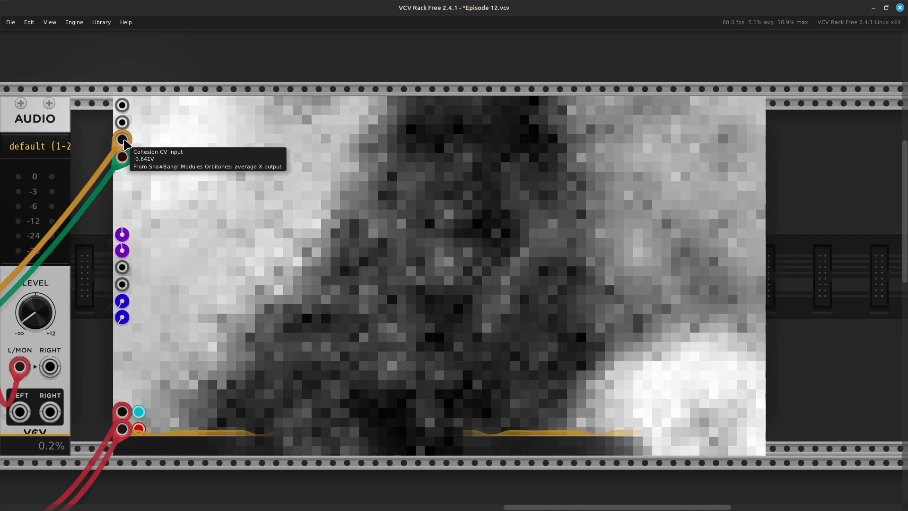
left_click_drag(134, 143, 128, 269)
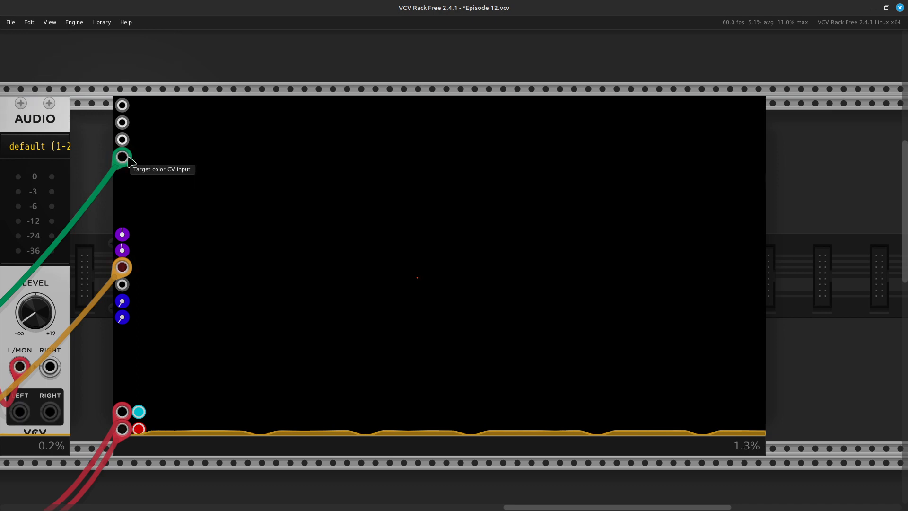
left_click_drag(122, 157, 123, 284)
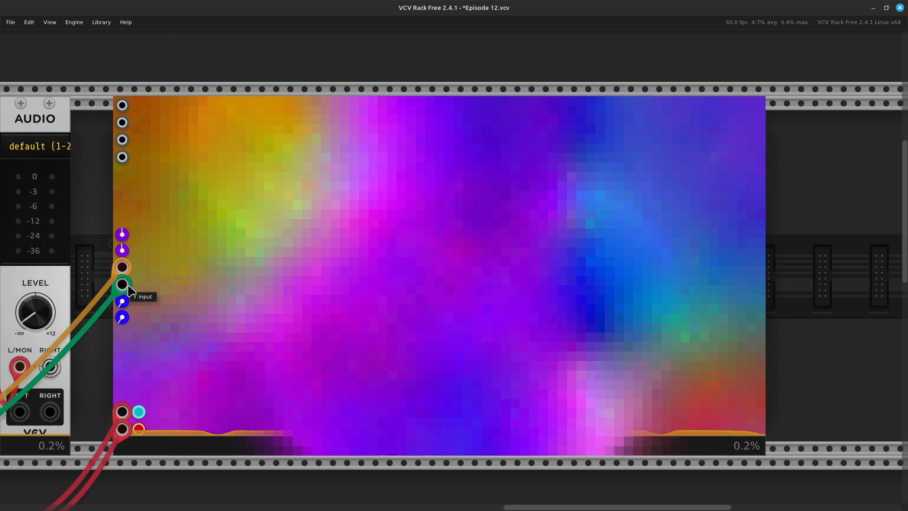
Step: Raise the colour display's X and Y offsets and its X and Y scales
left_click_drag(122, 233, 122, 242)
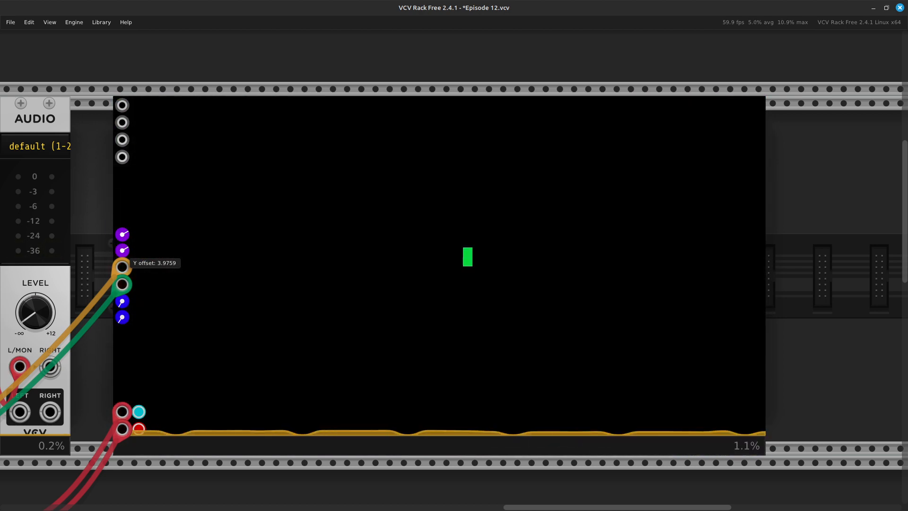
left_click_drag(122, 250, 122, 246)
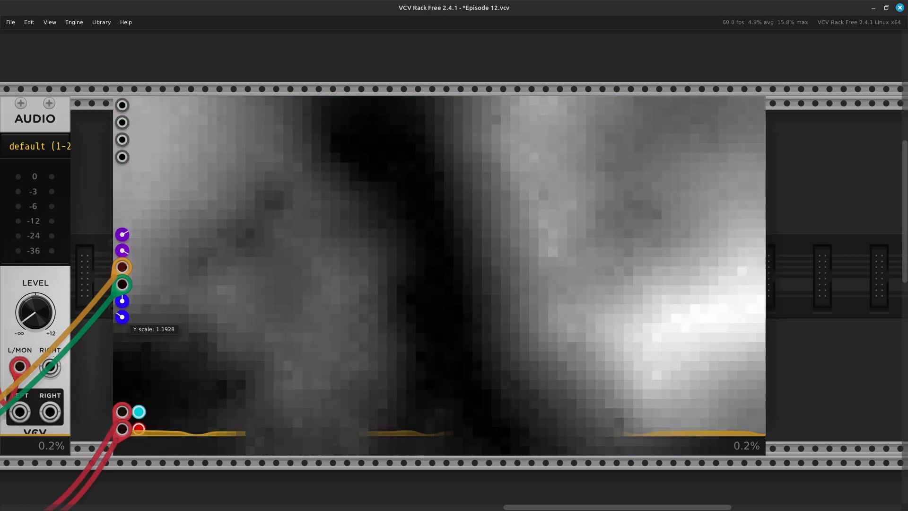
mouse_move(122, 317)
left_mouse_down()
mouse_move(122, 293)
mouse_move(122, 315)
left_mouse_up()
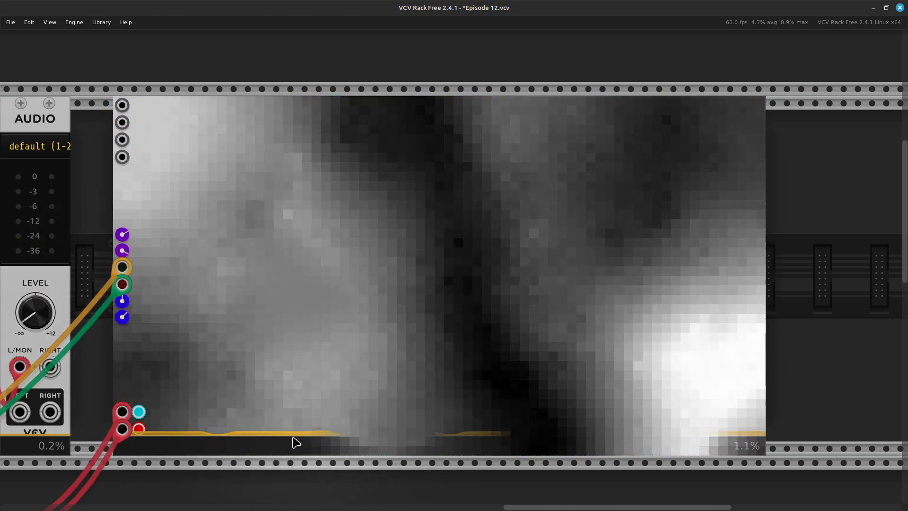
Step: Try a new red cable from the VCA Mix channel 3 output to the colour display's Draw Pattern input, and remove it
scroll(270, 432, "left", 10)
scroll(297, 413, "down", 6)
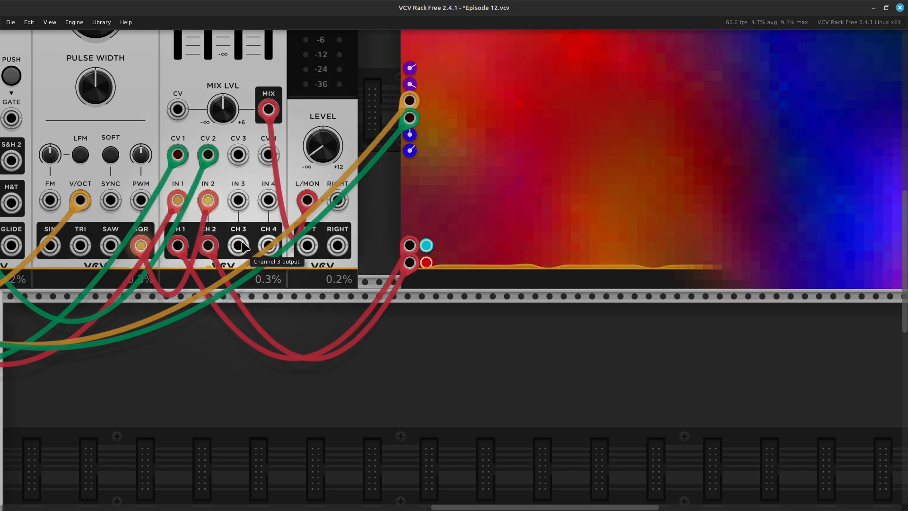
right_click(238, 248)
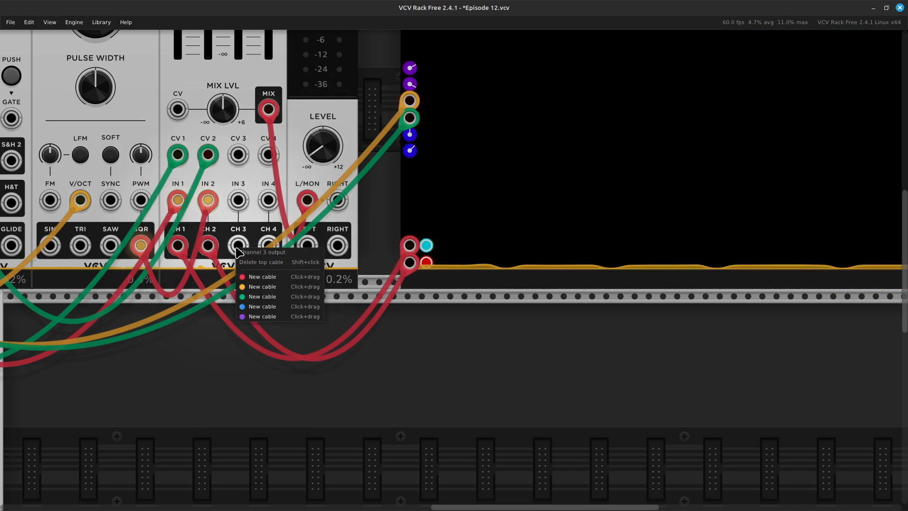
left_click(262, 277)
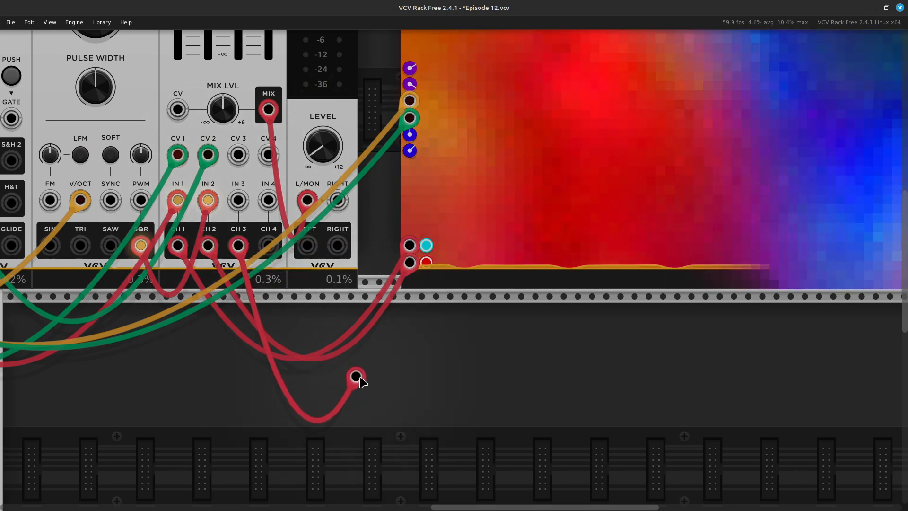
left_click(411, 283)
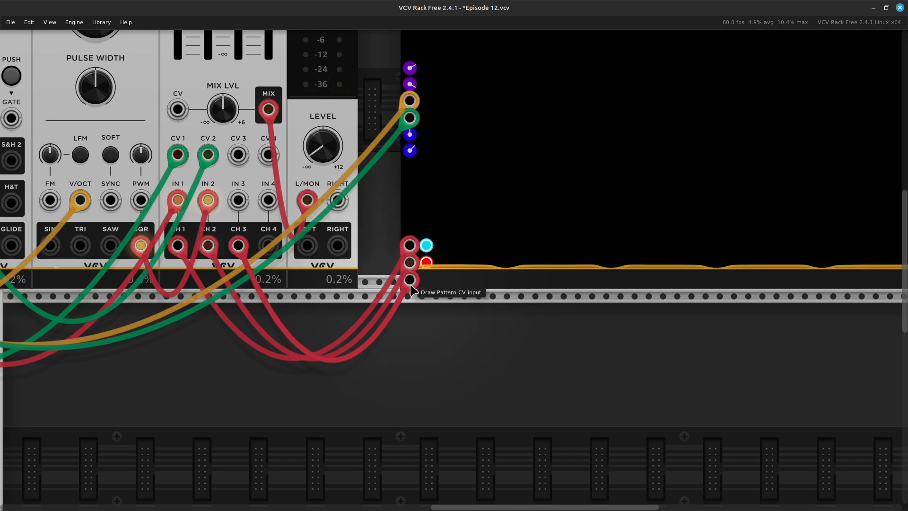
left_click_drag(410, 280, 422, 370)
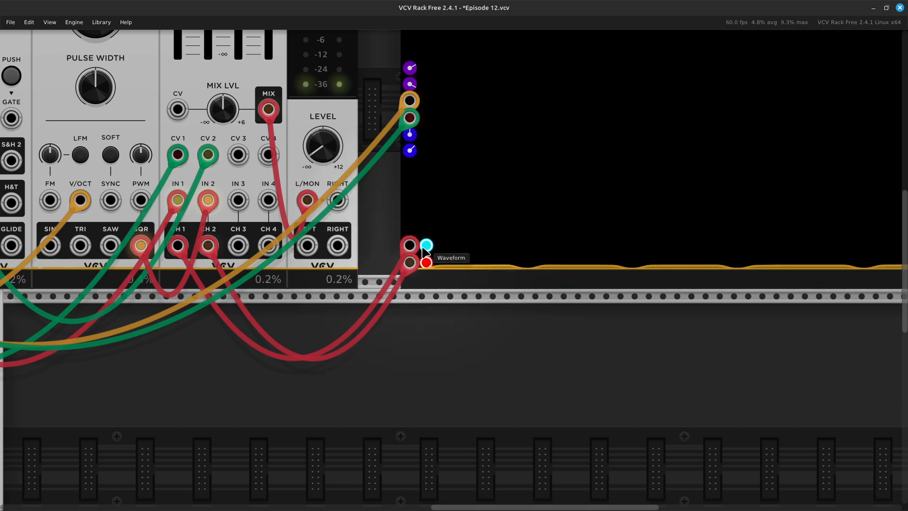
Step: Move the VCA Mix channel 2 cable from the Background input to the Draw Pattern input and shift the colour display left against the Audio module
left_click_drag(414, 269, 421, 282)
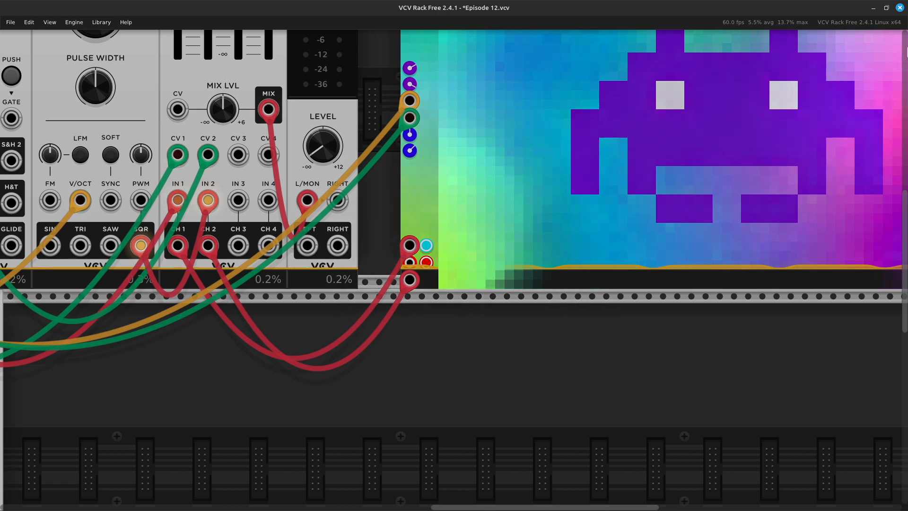
scroll(785, 85, "up", 3)
scroll(799, 66, "right", 5)
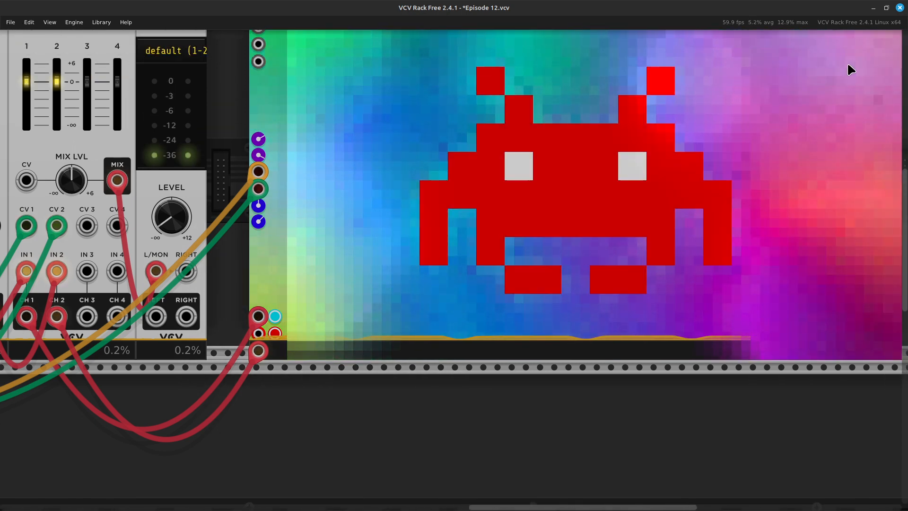
scroll(793, 91, "up", 2)
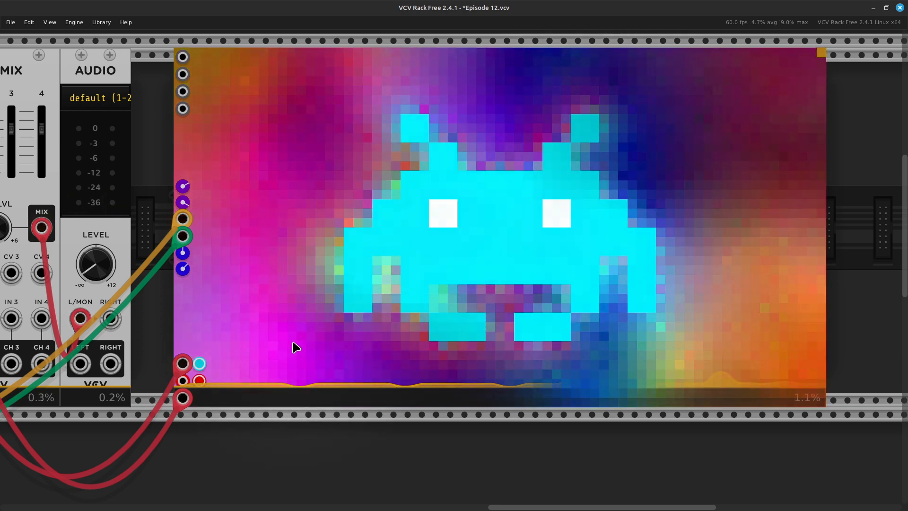
scroll(312, 342, "up", 1)
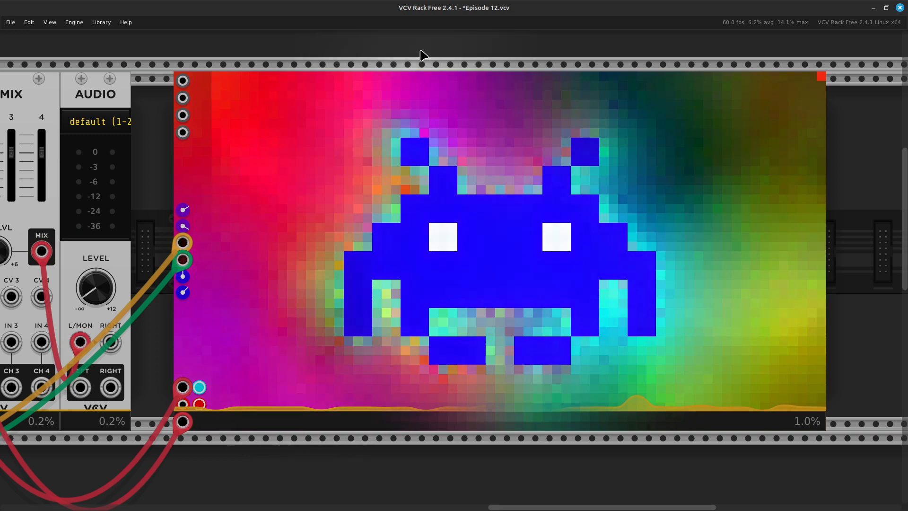
left_click_drag(429, 74, 318, 90)
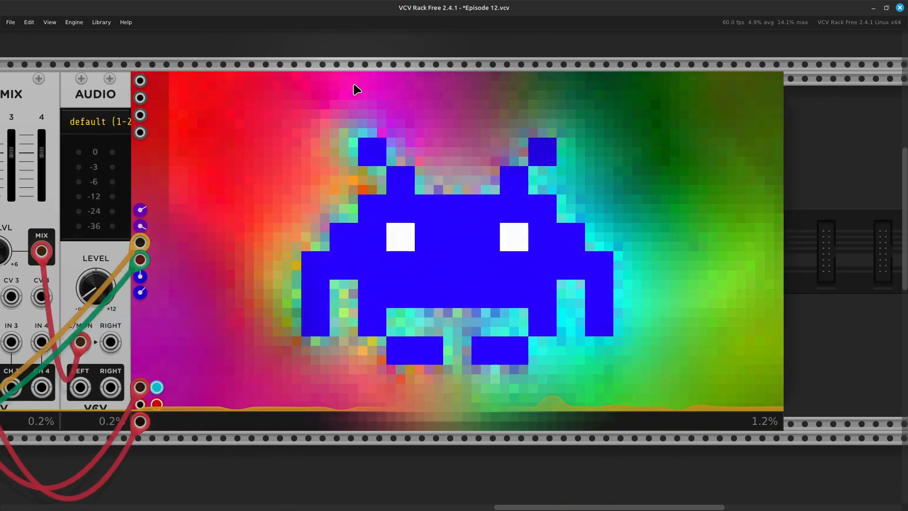
Step: Move the VCA Mix channel 1 cable from the Background input to the Waveform input, unplug it, and reconnect it there
key("Left")
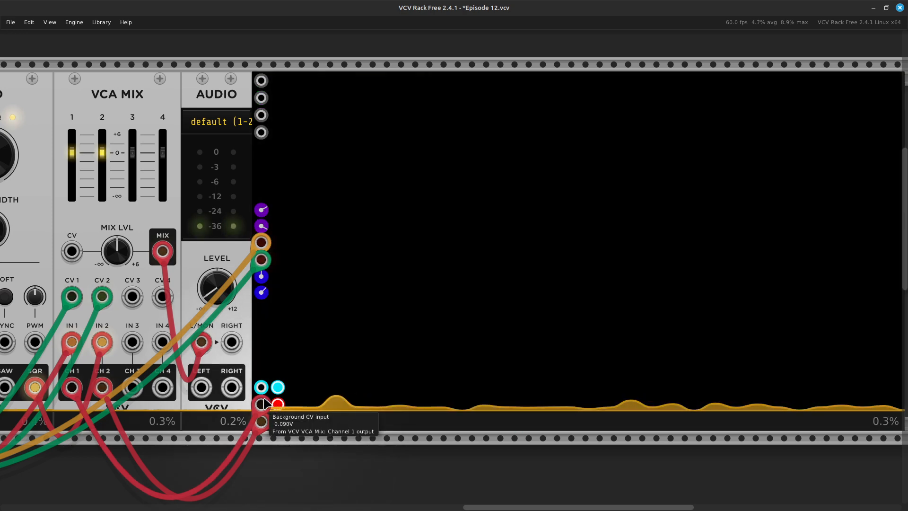
left_click_drag(265, 403, 267, 390)
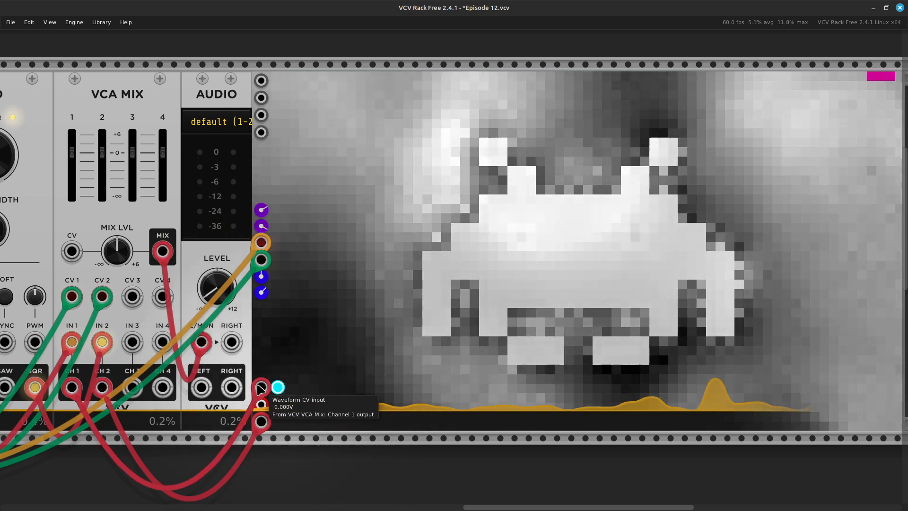
left_click_drag(261, 389, 305, 466)
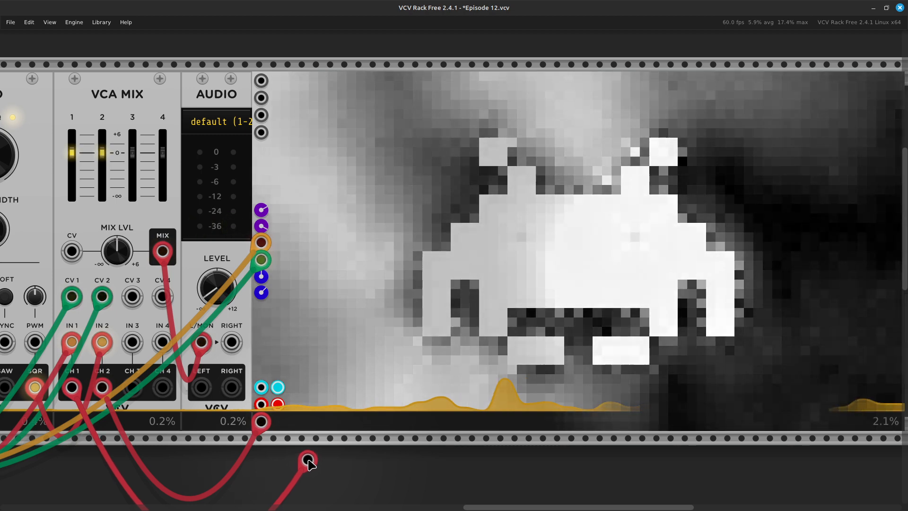
left_click_drag(308, 462, 262, 387)
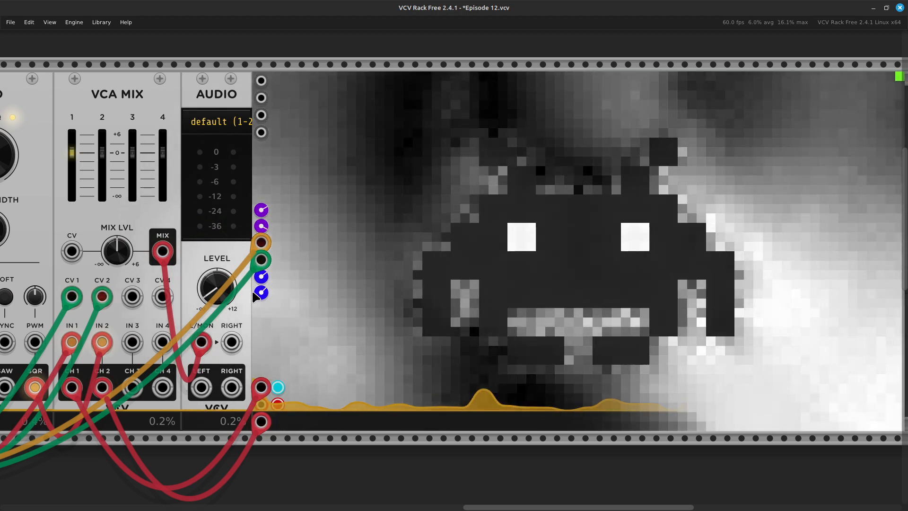
Step: Raise the colour display's Y scale, set its X scale to 8 and raise its X offset
left_click_drag(264, 292, 264, 272)
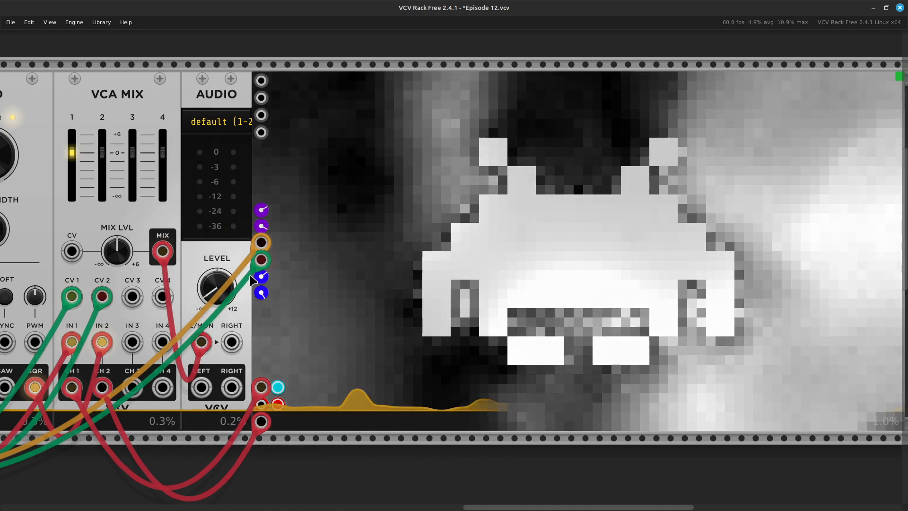
left_click_drag(261, 277, 262, 255)
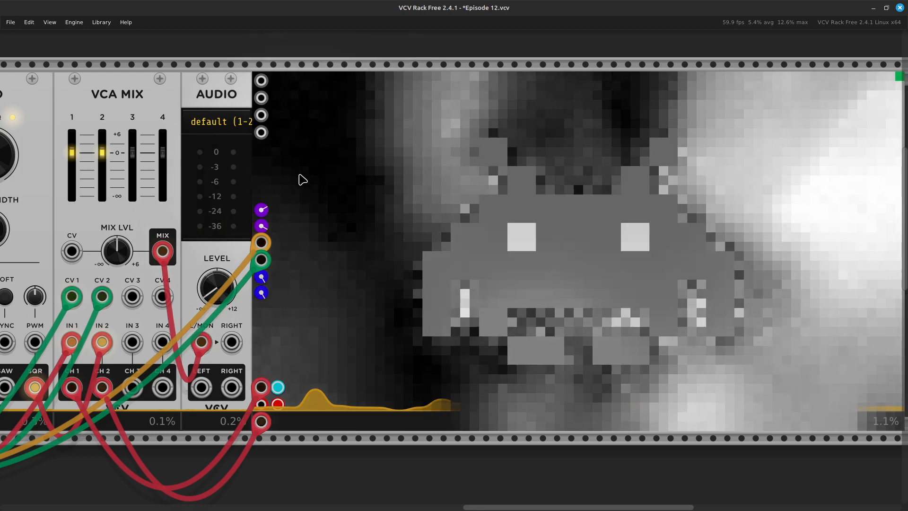
left_click_drag(262, 210, 262, 189)
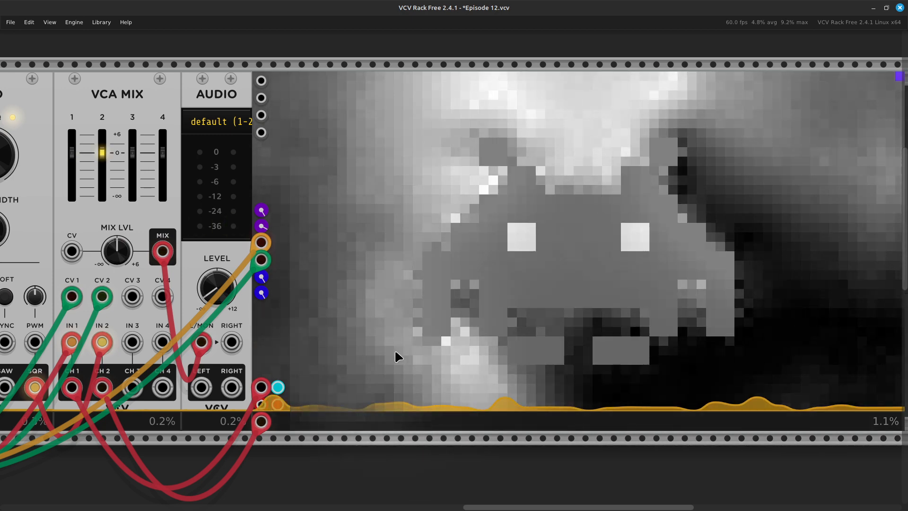
Step: Lift the VCA Mix channel 2 cable from the Draw Pattern input and plug it back in
scroll(180, 376, "down", 2)
scroll(179, 376, "down", 2)
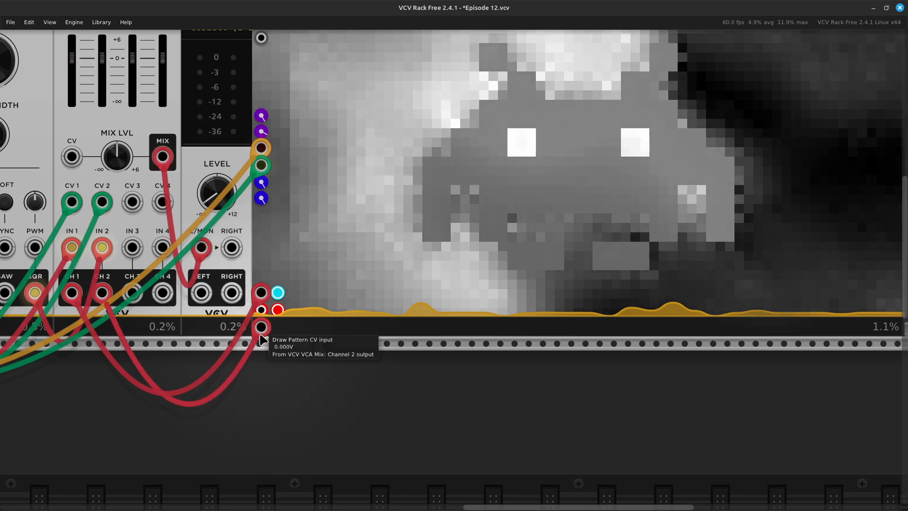
mouse_move(263, 325)
left_mouse_down()
mouse_move(263, 352)
mouse_move(263, 328)
left_mouse_up()
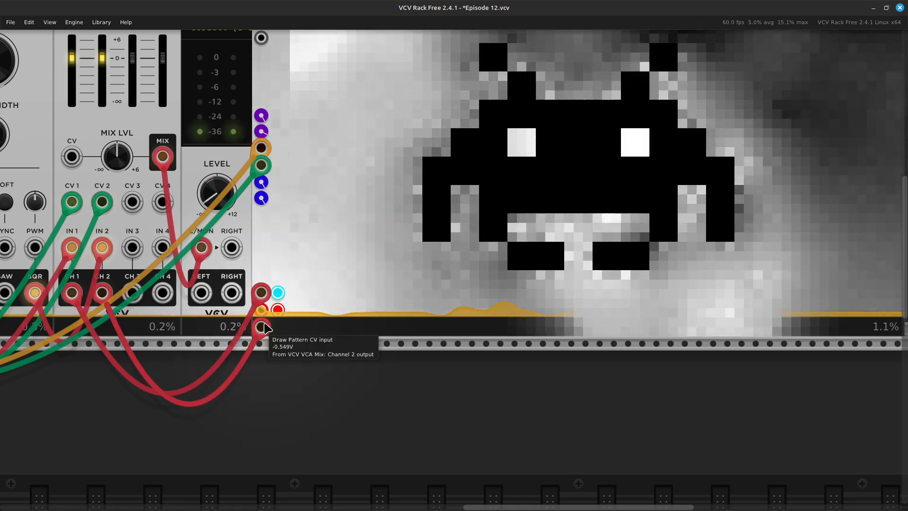
Step: Move the colour display module down to the lower row, directly beside the lower VCA Mix
scroll(283, 337, "up", 5)
scroll(282, 342, "right", 5)
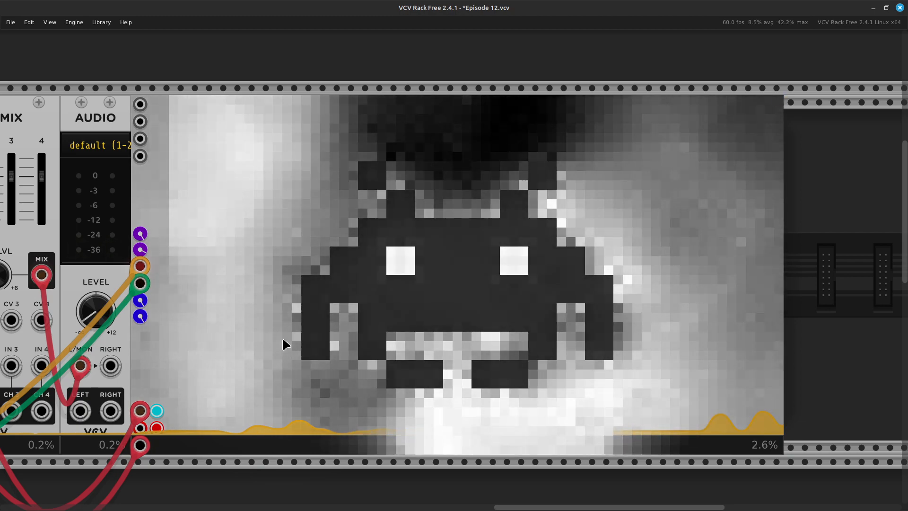
scroll(282, 337, "down", 4)
scroll(282, 337, "down", 5)
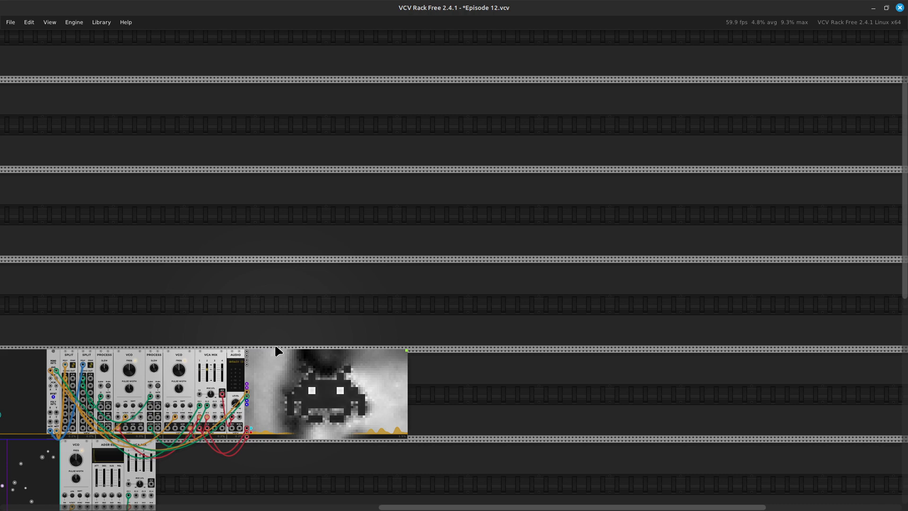
scroll(276, 348, "up", 10)
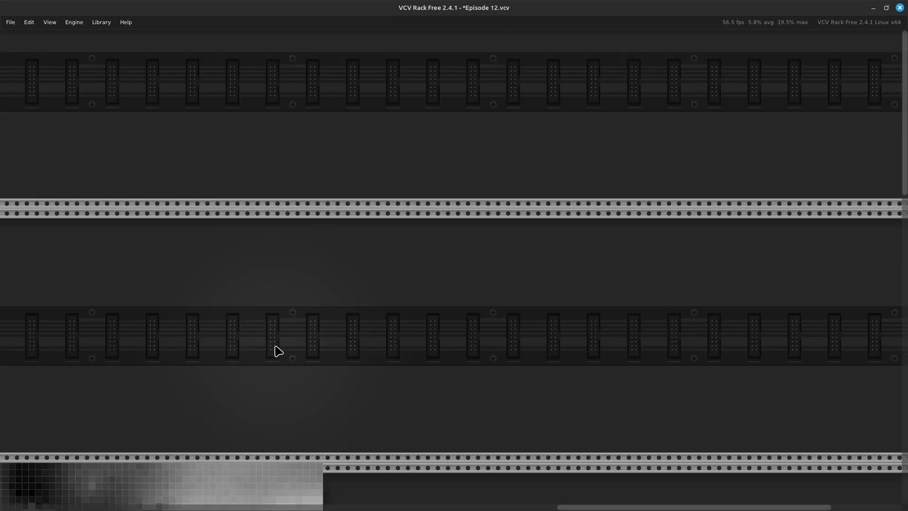
scroll(275, 342, "down", 10)
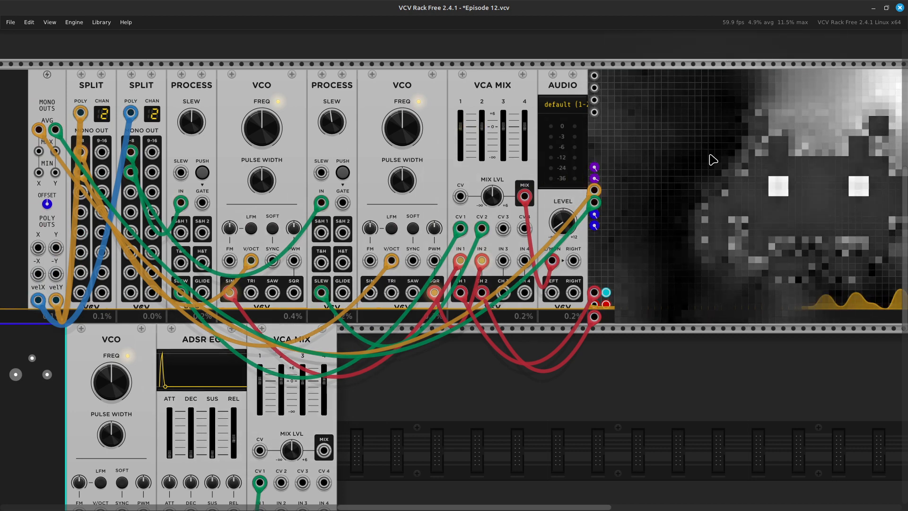
left_click_drag(713, 160, 454, 402)
scroll(650, 345, "down", 4)
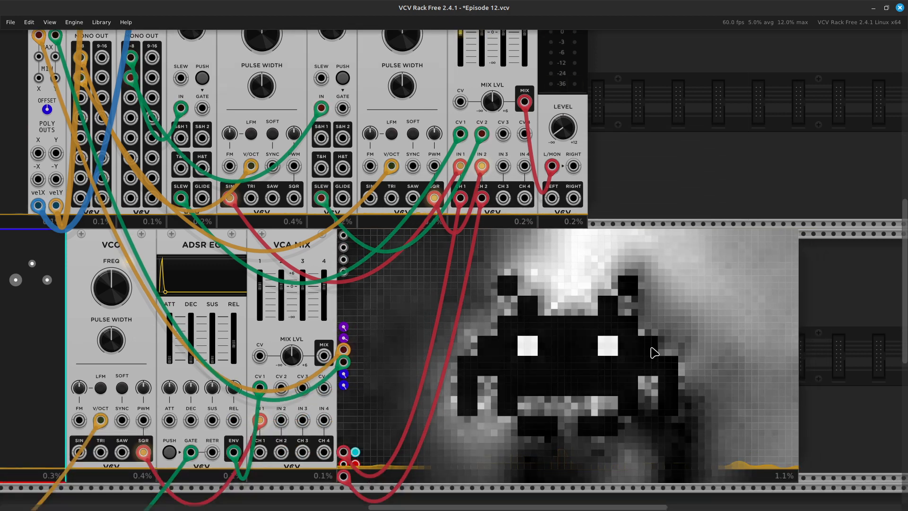
scroll(654, 353, "down", 2)
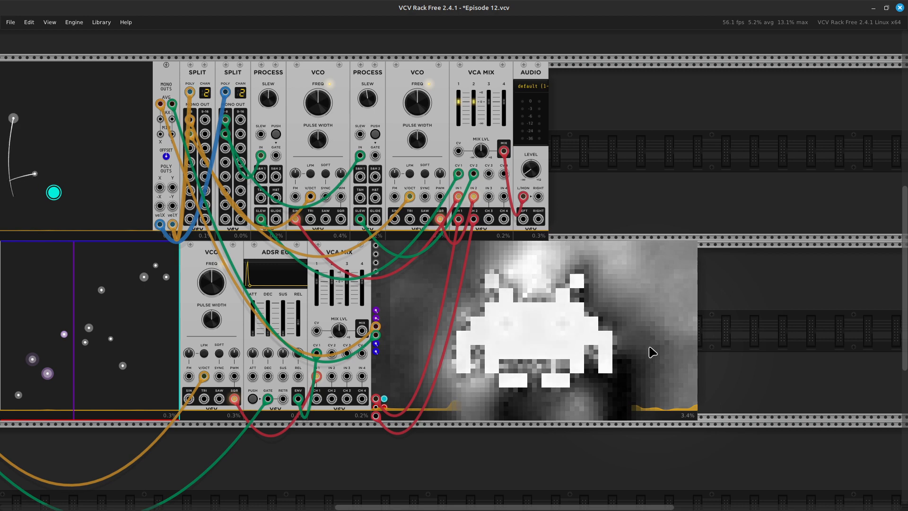
scroll(652, 353, "up", 2)
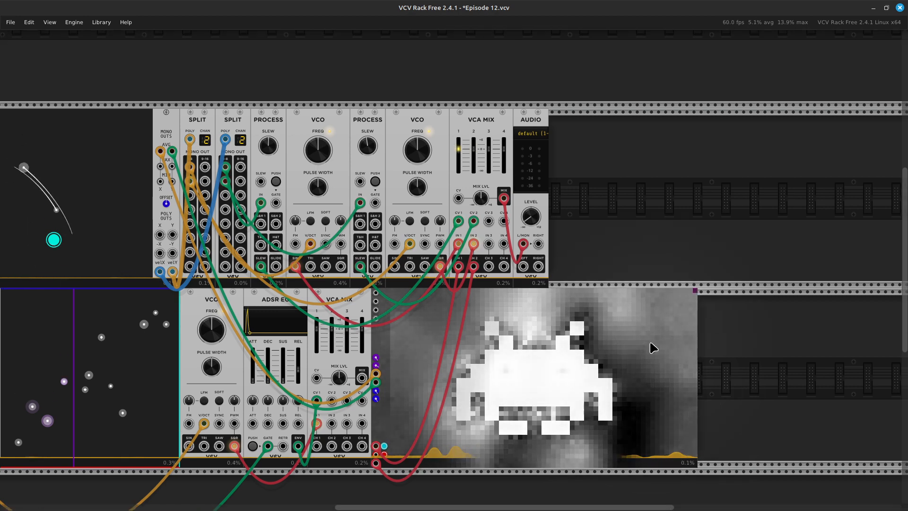
scroll(653, 348, "left", 5)
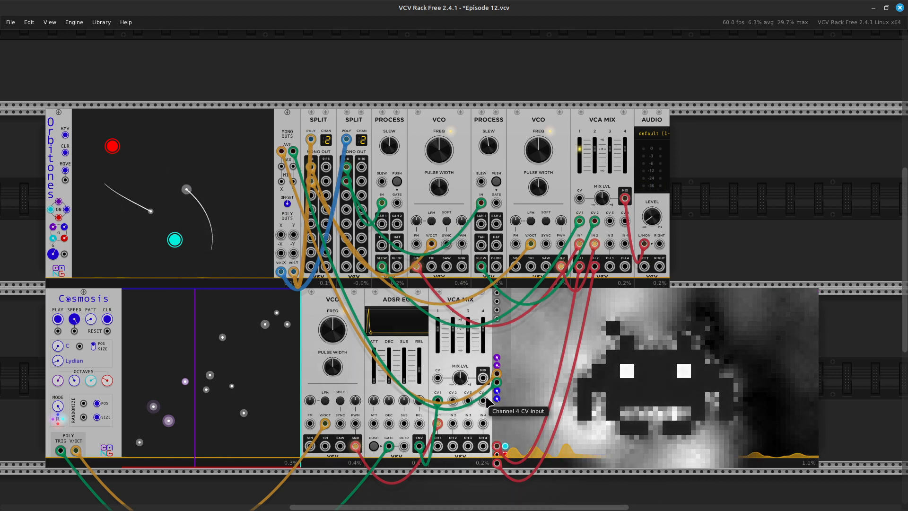
Step: Set the colour display's X scale to -2, return it to 8, and vary both scale knobs again
mouse_move(503, 393)
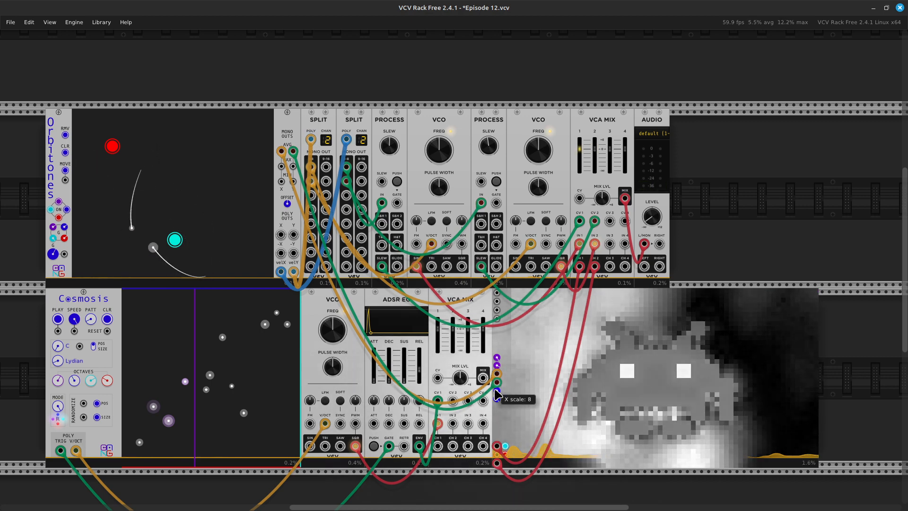
left_click_drag(497, 399, 496, 437)
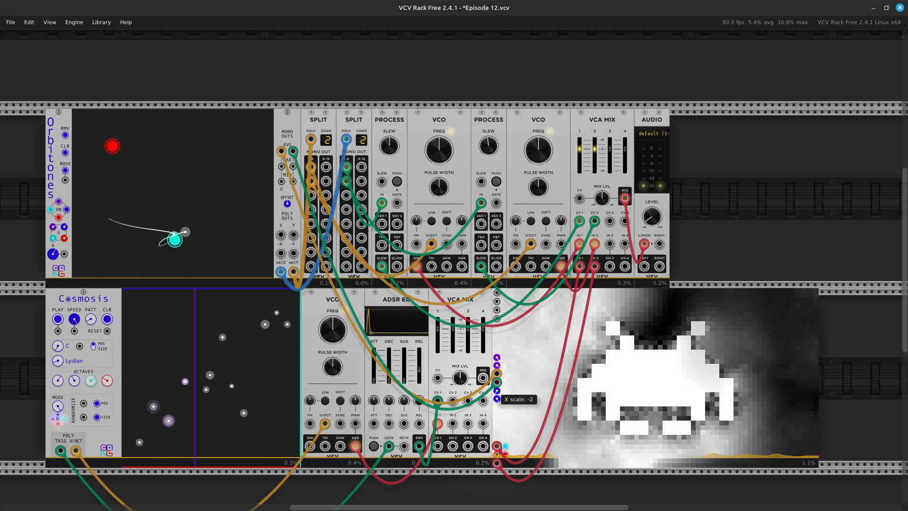
left_click_drag(497, 438, 496, 436)
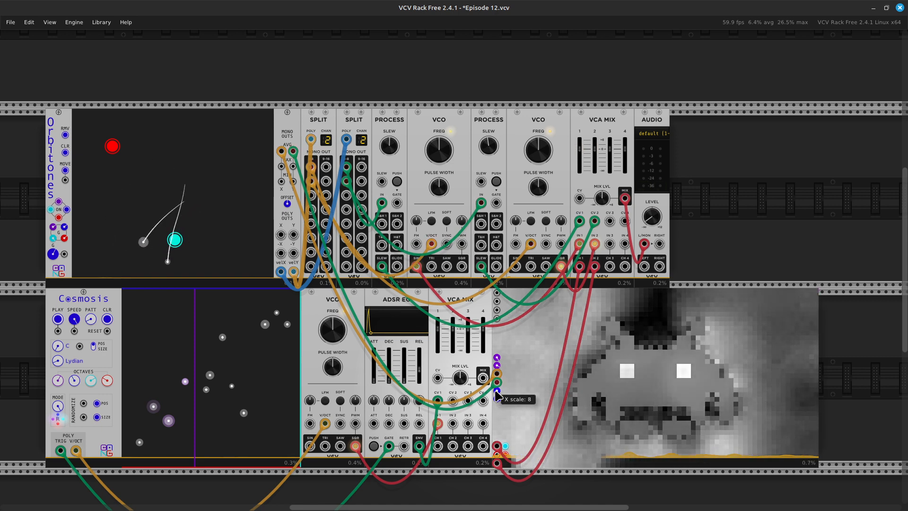
left_click_drag(496, 398, 497, 411)
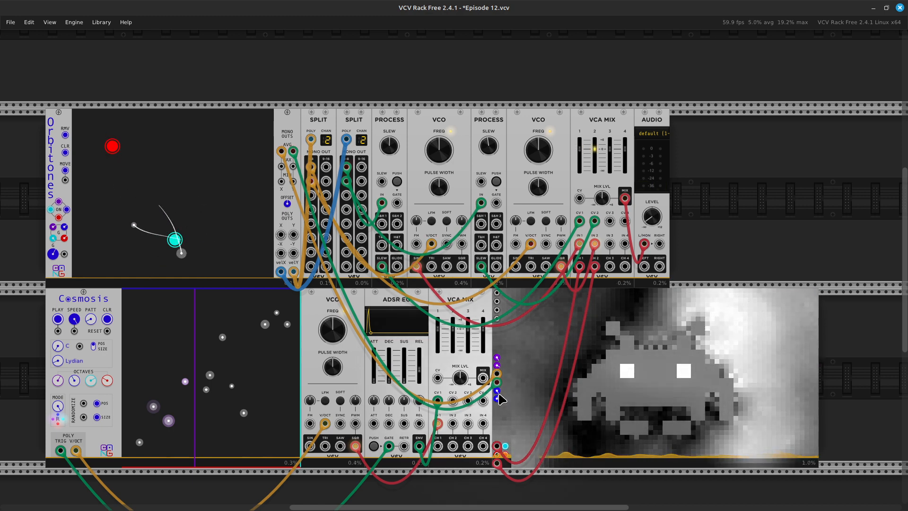
left_click_drag(497, 390, 496, 473)
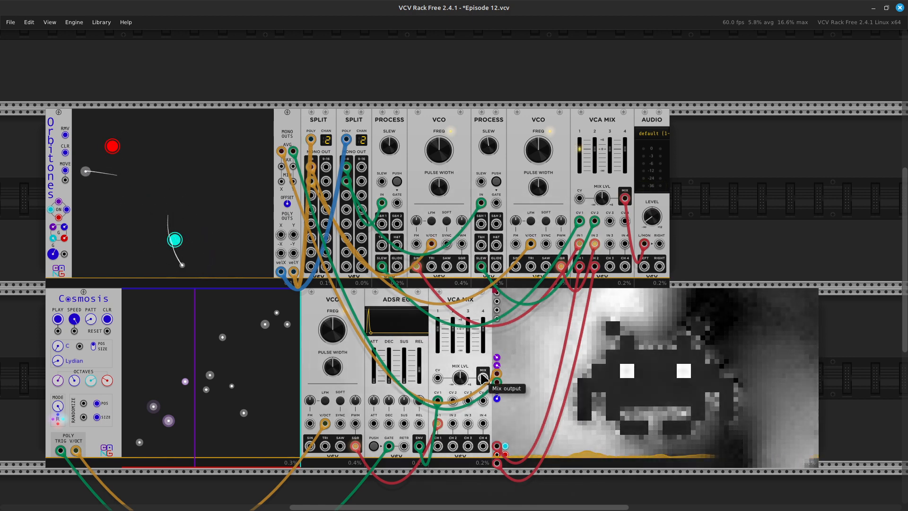
mouse_move(495, 374)
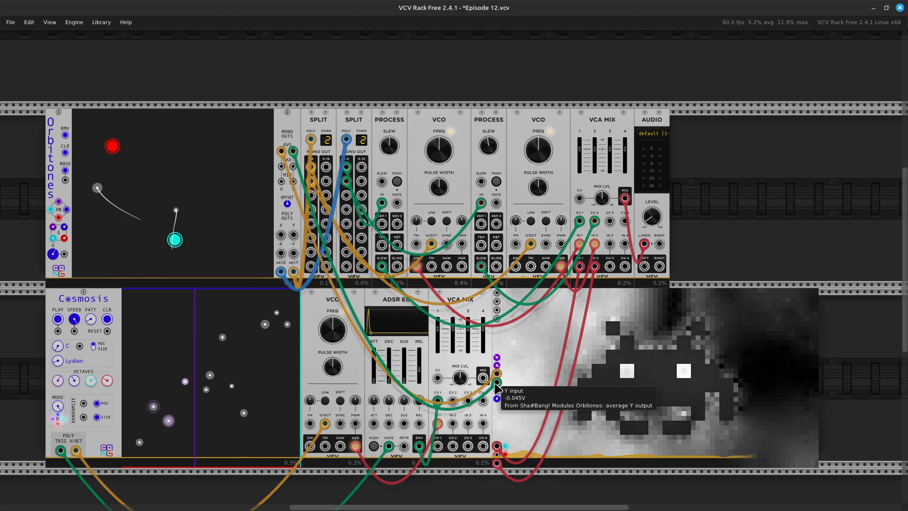
scroll(503, 378, "up", 1)
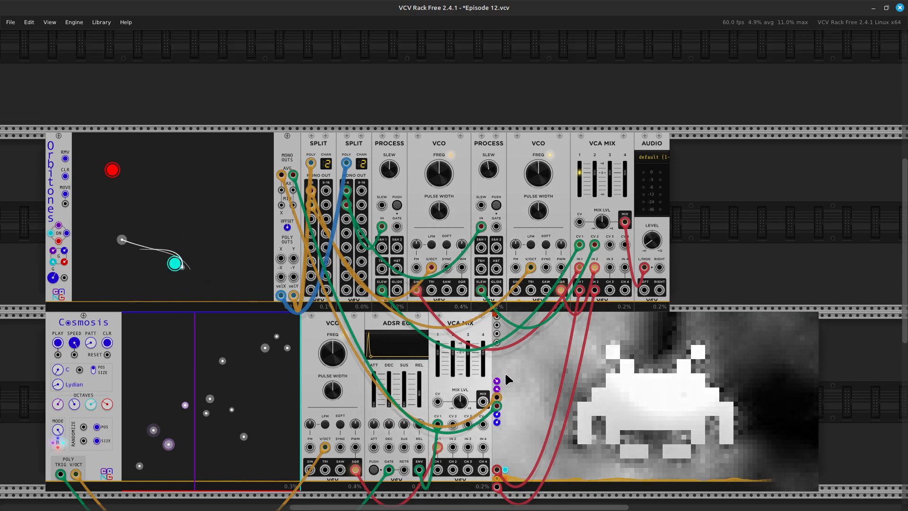
scroll(506, 378, "down", 2)
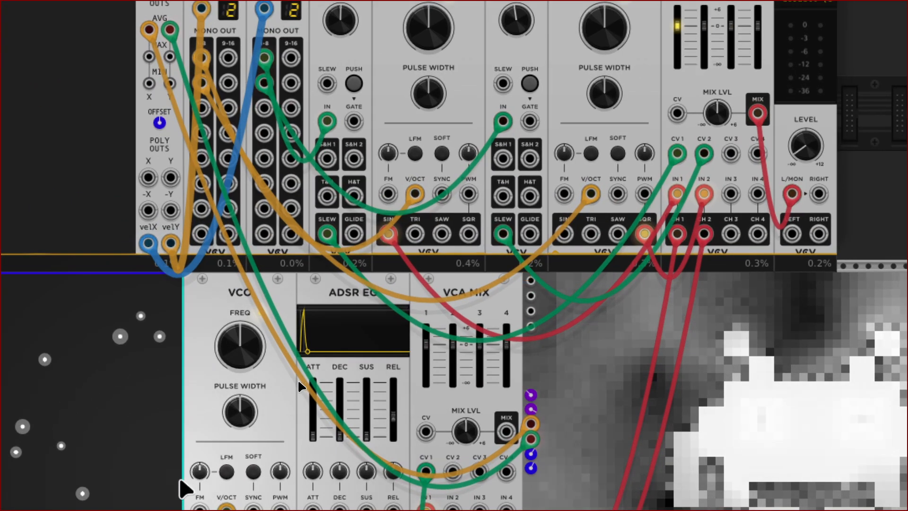
scroll(285, 388, "left", 3)
scroll(285, 388, "down", 2)
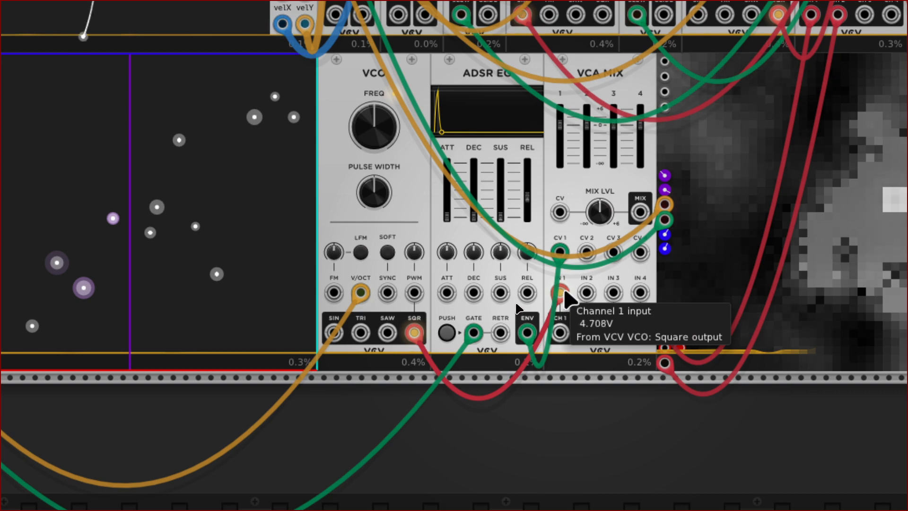
scroll(751, 142, "right", 4)
scroll(759, 137, "up", 8)
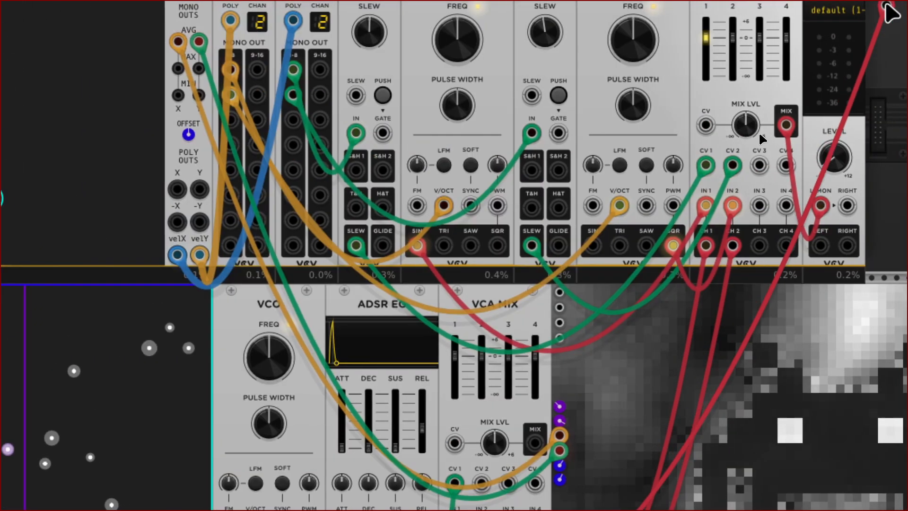
left_click_drag(886, 6, 527, 214)
scroll(416, 348, "left", 3)
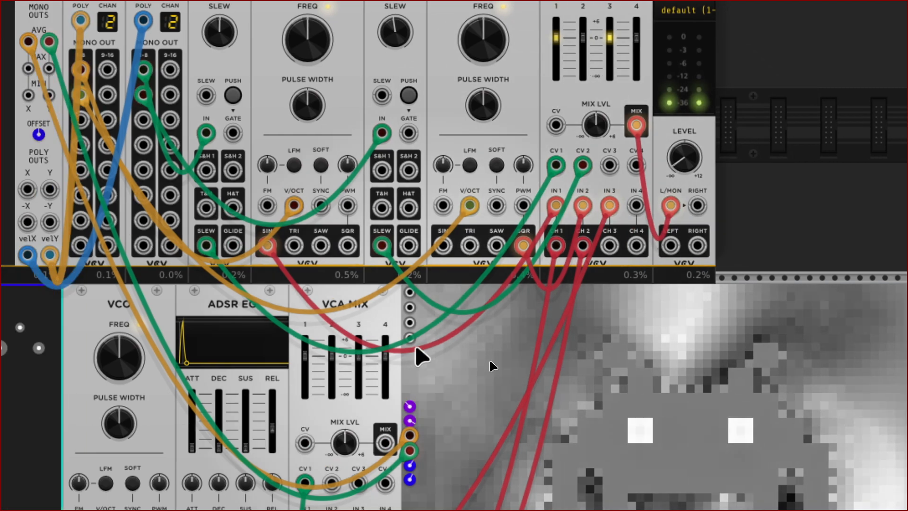
scroll(417, 350, "left", 6)
scroll(426, 351, "down", 8)
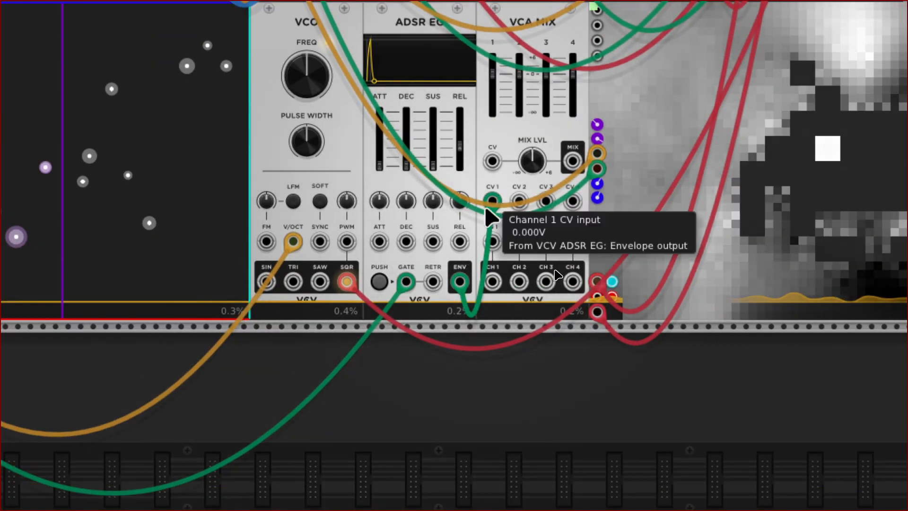
left_click_drag(492, 202, 364, 175)
scroll(29, 449, "left", 10)
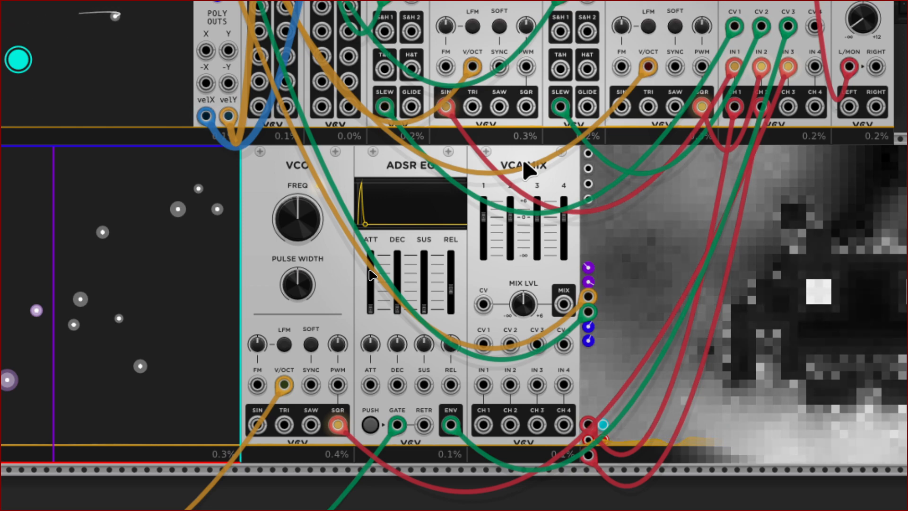
key("Delete")
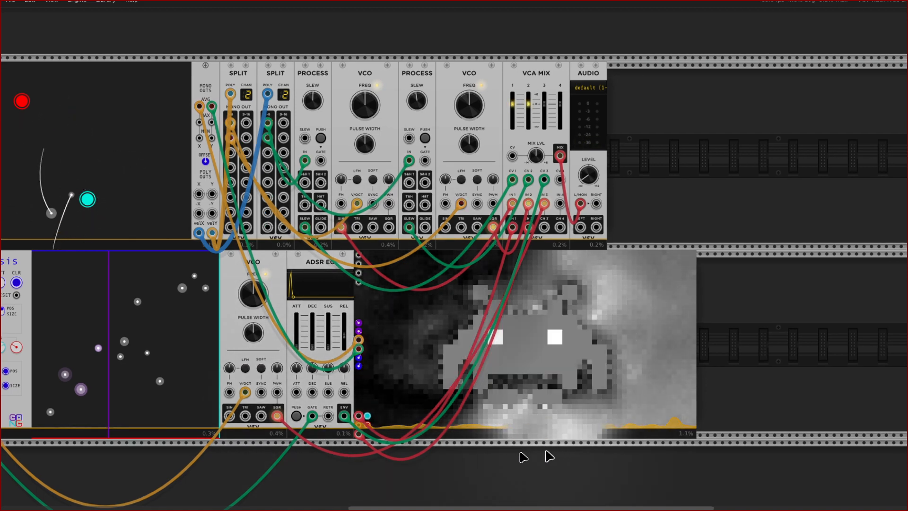
Step: Start Cosmosis playback and raise the output level on the Audio module
scroll(521, 455, "left", 4)
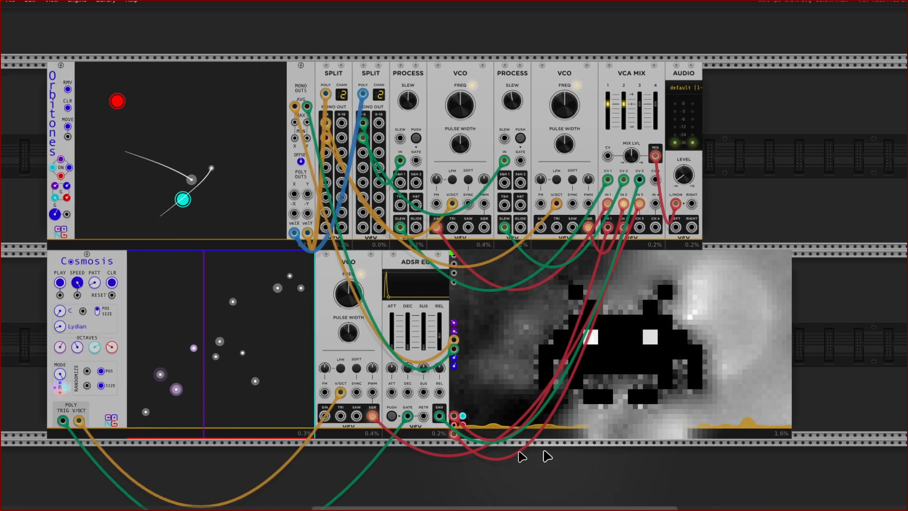
scroll(521, 455, "left", 2)
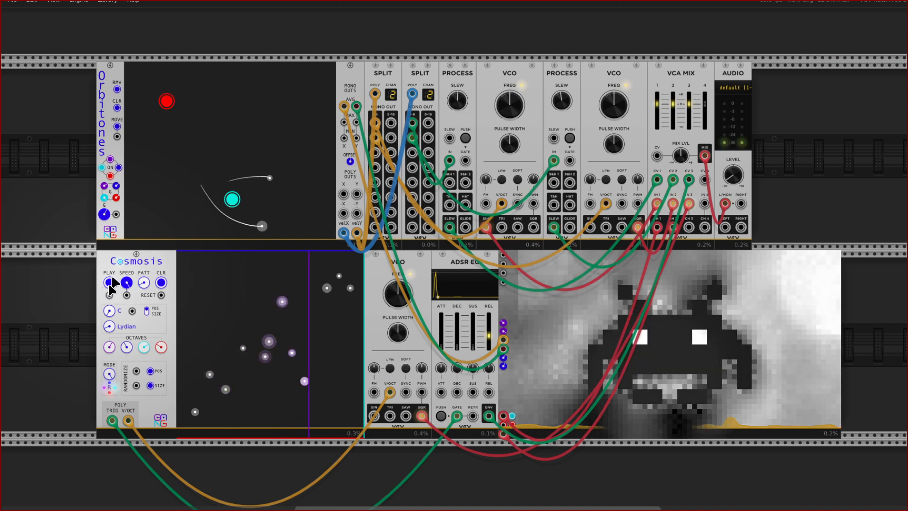
left_click(109, 282)
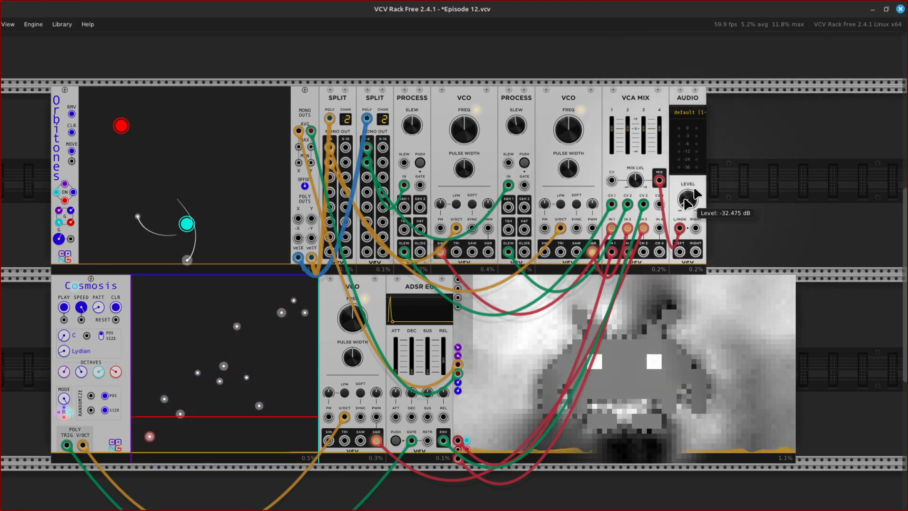
left_click_drag(688, 199, 688, 194)
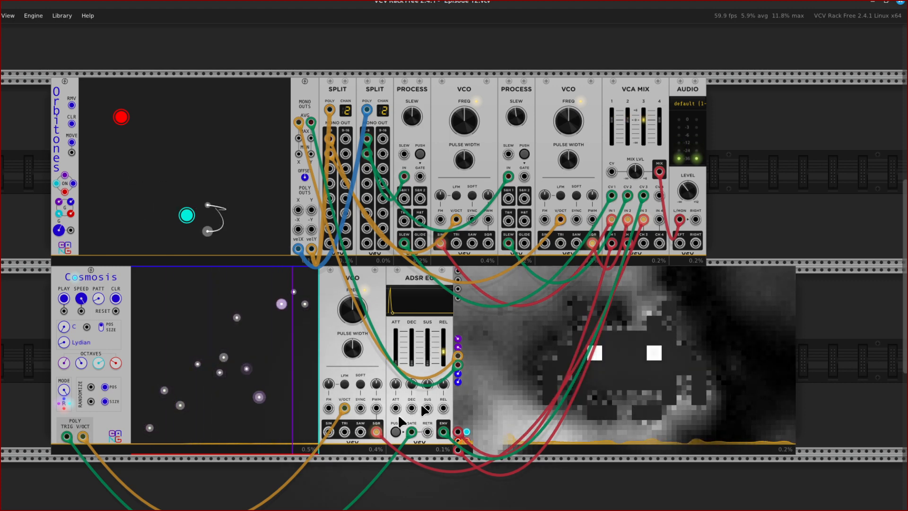
right_click(645, 244)
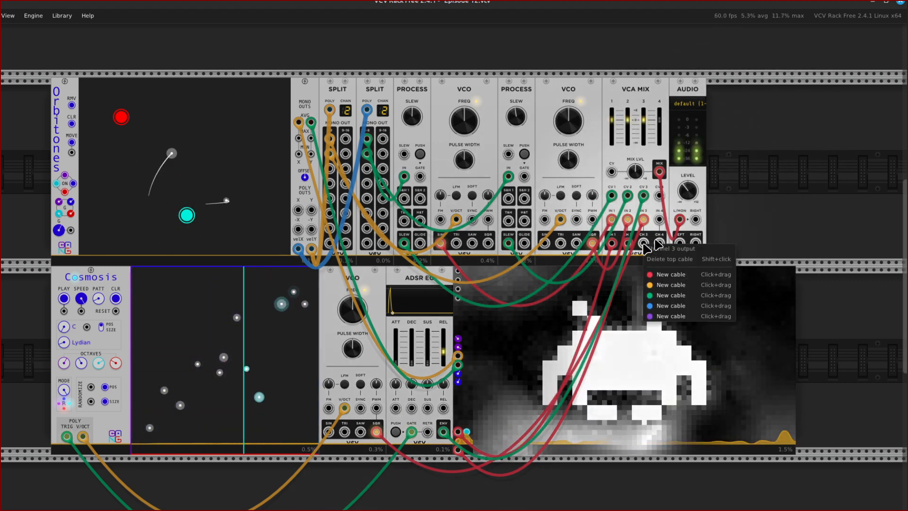
left_click(670, 275)
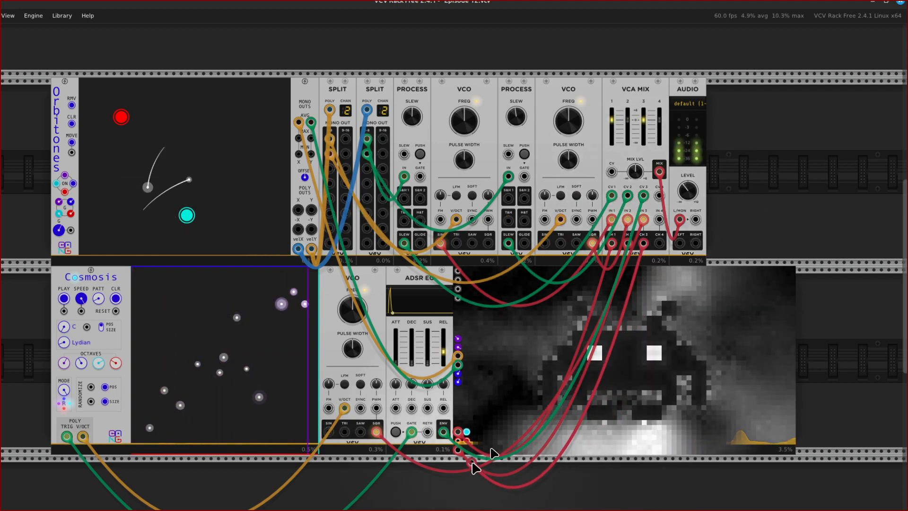
mouse_move(462, 447)
left_mouse_down()
mouse_move(459, 432)
mouse_move(480, 432)
mouse_move(459, 433)
left_mouse_up()
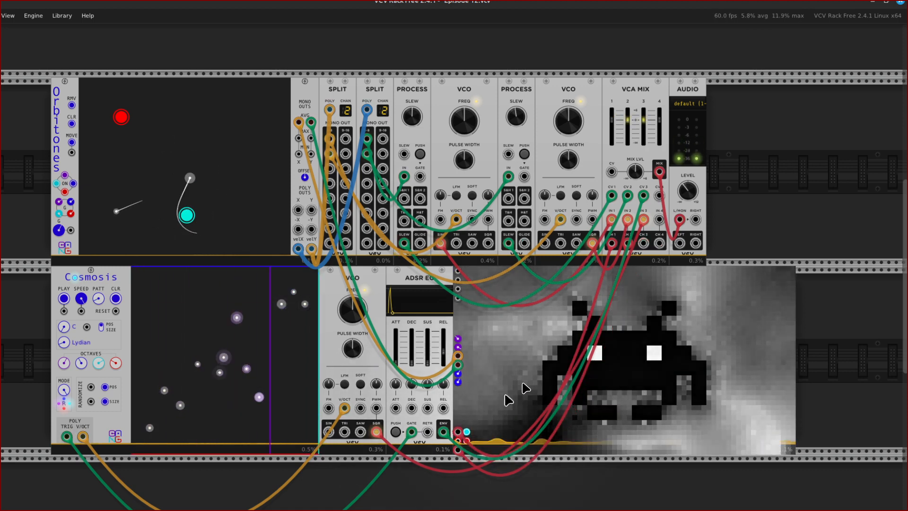
Step: Examine the colour display's inputs, lifting the cable from the jack above the Background CV input and plugging it back in
scroll(505, 395, "down", 1)
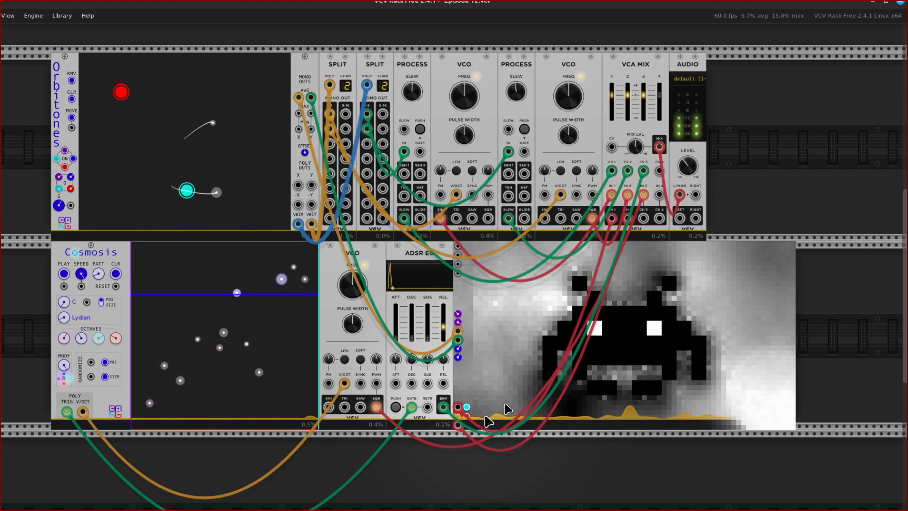
key("ctrl+equal")
key("ctrl+equal")
key("ctrl+equal")
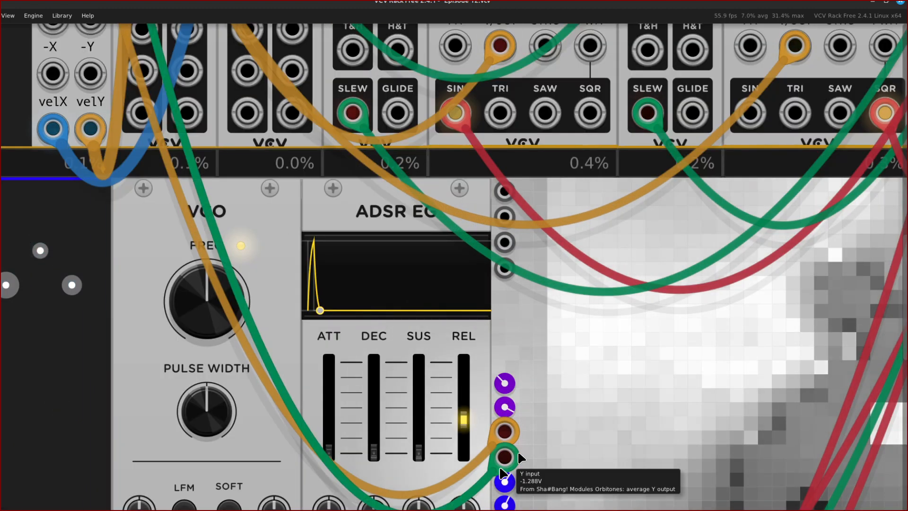
scroll(517, 450, "down", 2)
scroll(538, 440, "down", 4)
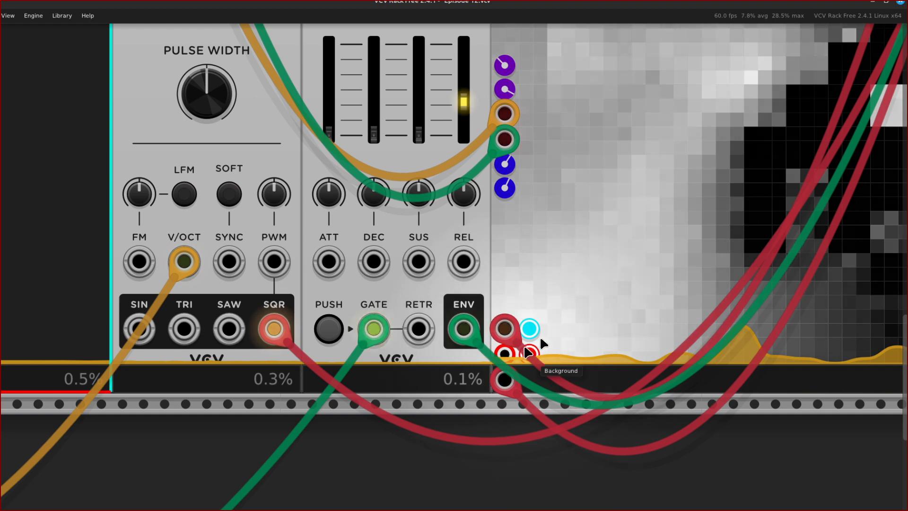
mouse_move(505, 333)
left_mouse_down()
mouse_move(511, 360)
mouse_move(507, 330)
left_mouse_up()
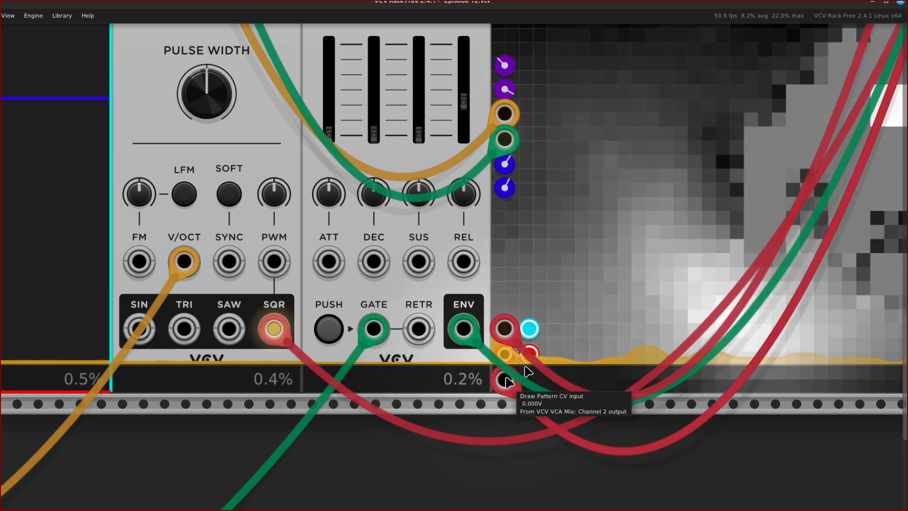
scroll(805, 192, "right", 11)
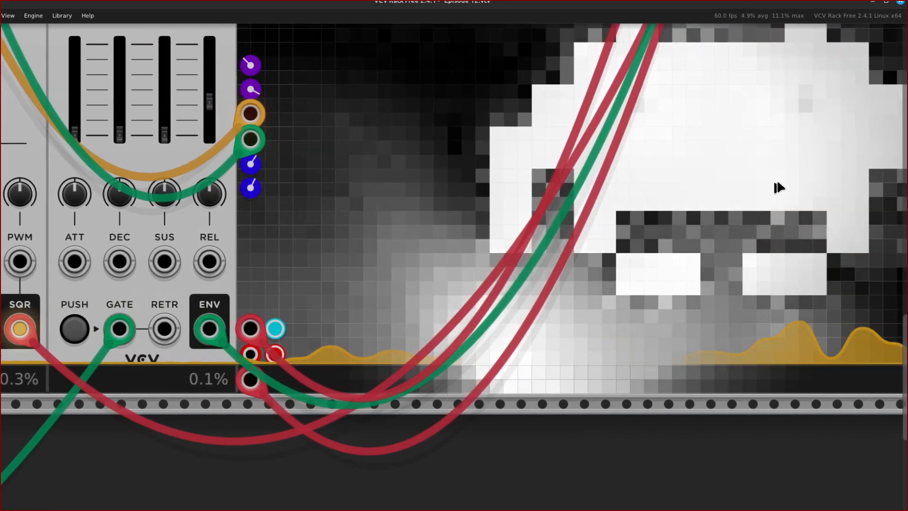
scroll(709, 177, "up", 12)
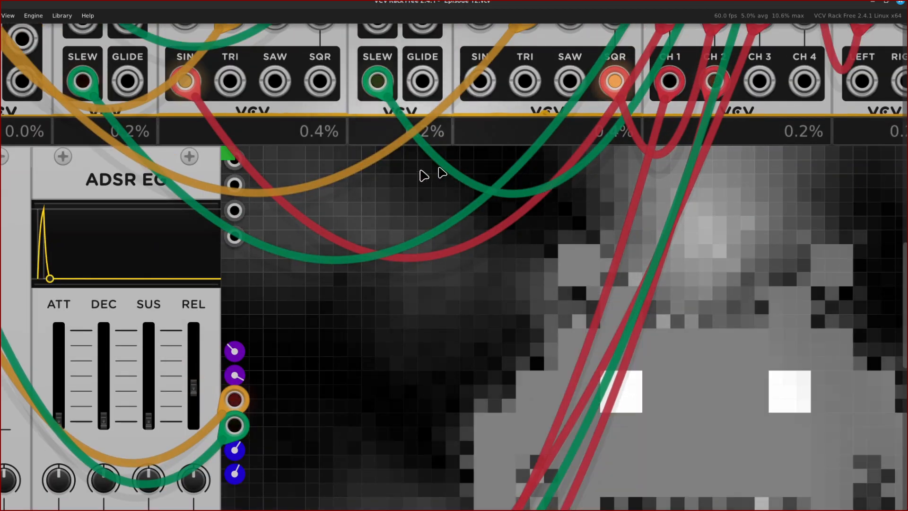
scroll(615, 57, "down", 4)
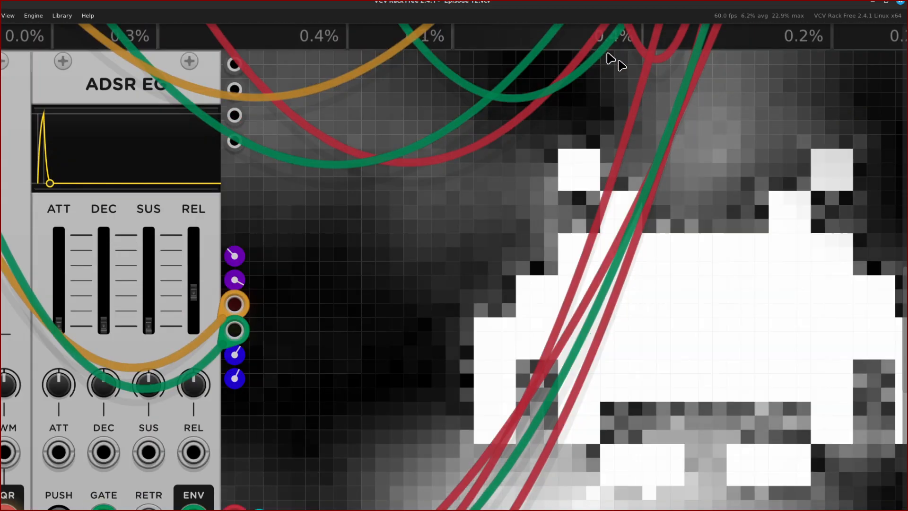
scroll(615, 81, "up", 7)
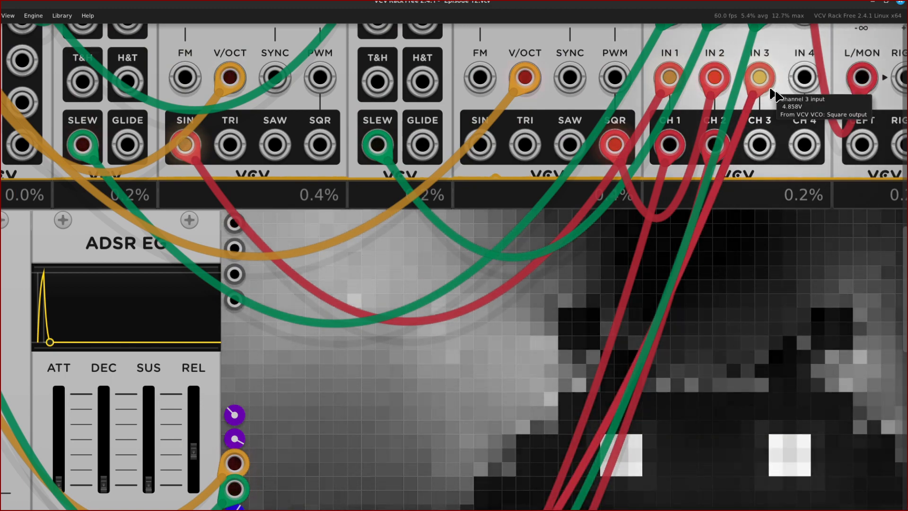
scroll(783, 105, "down", 4)
scroll(833, 78, "up", 5)
scroll(833, 78, "up", 2)
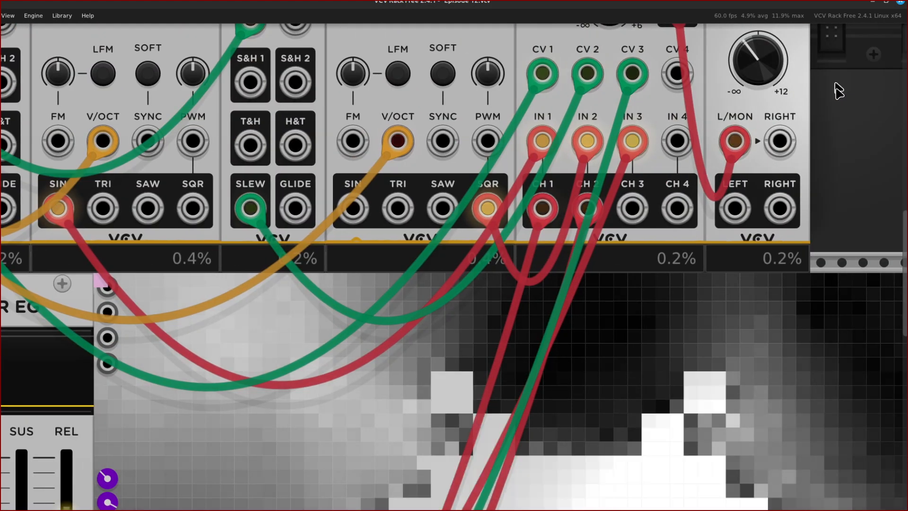
right_click(633, 210)
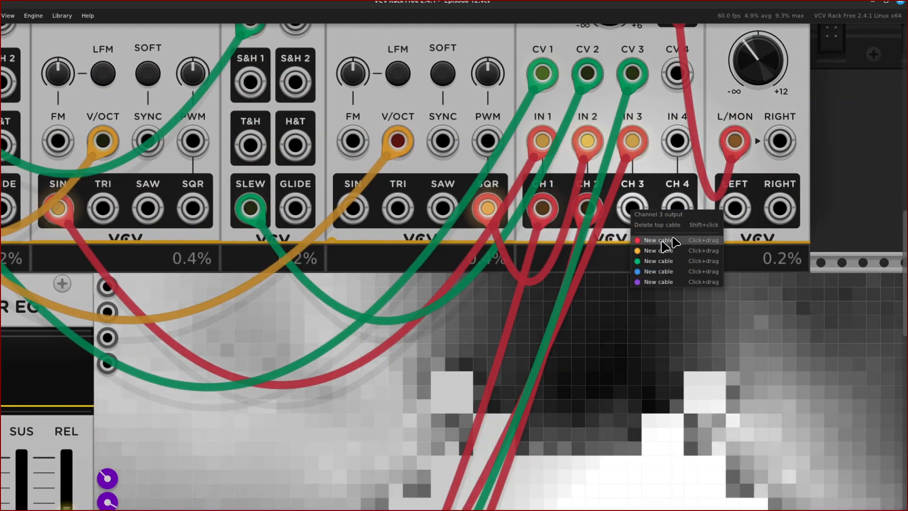
left_click_drag(662, 241, 257, 312)
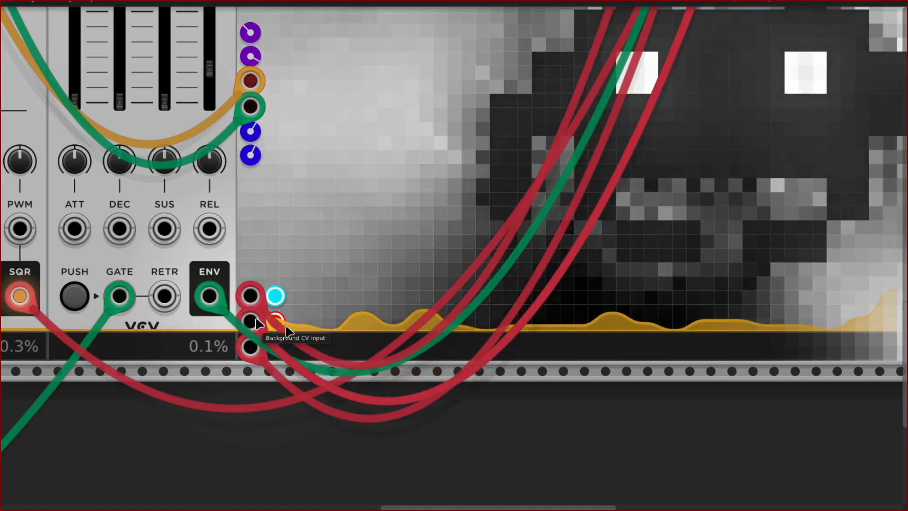
Step: Capture a screenshot of the whole patch with both rows in view and save it to the Pictures folder
scroll(284, 302, "up", 4)
scroll(288, 301, "up", 1)
scroll(290, 302, "down", 1)
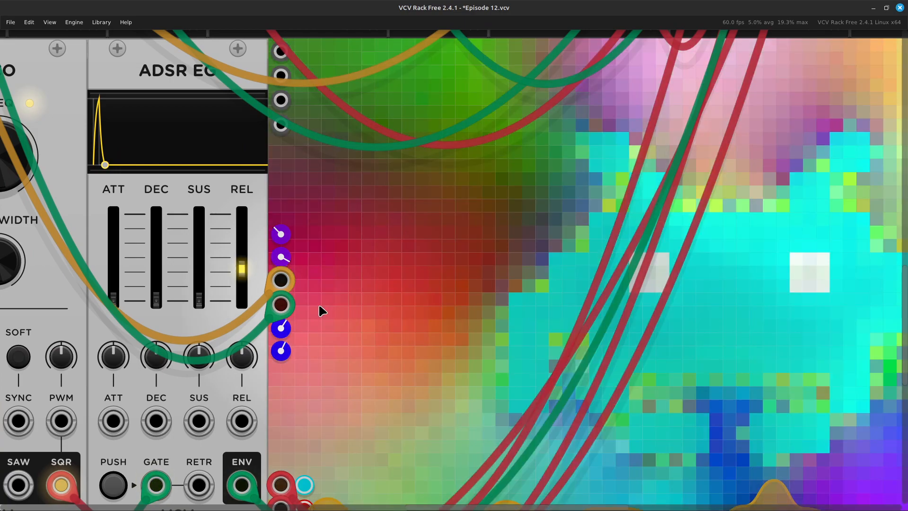
key("ctrl+minus")
key("ctrl+minus")
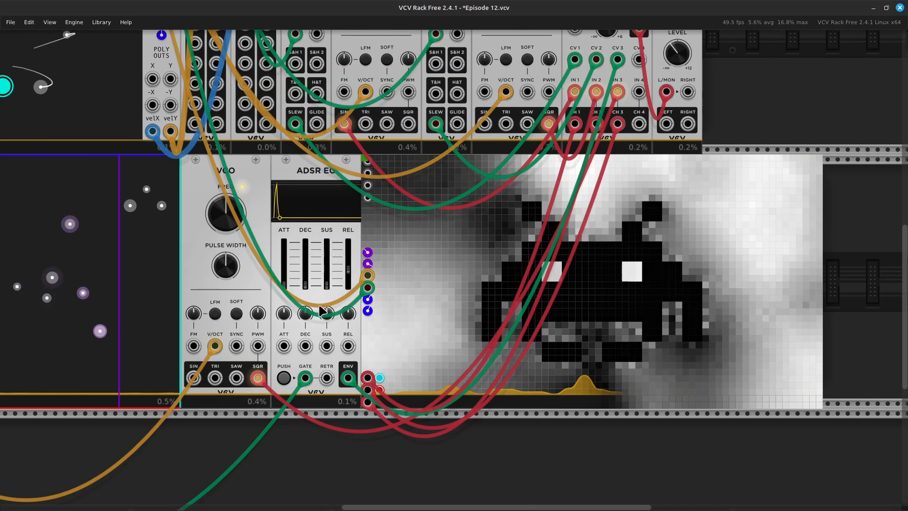
key("ctrl+minus")
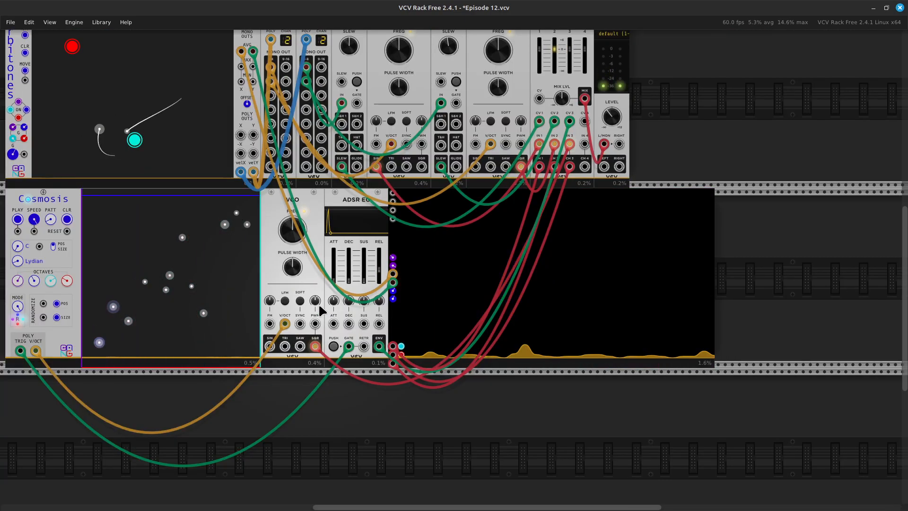
key("Up")
key("Left")
key("Down")
key("Up")
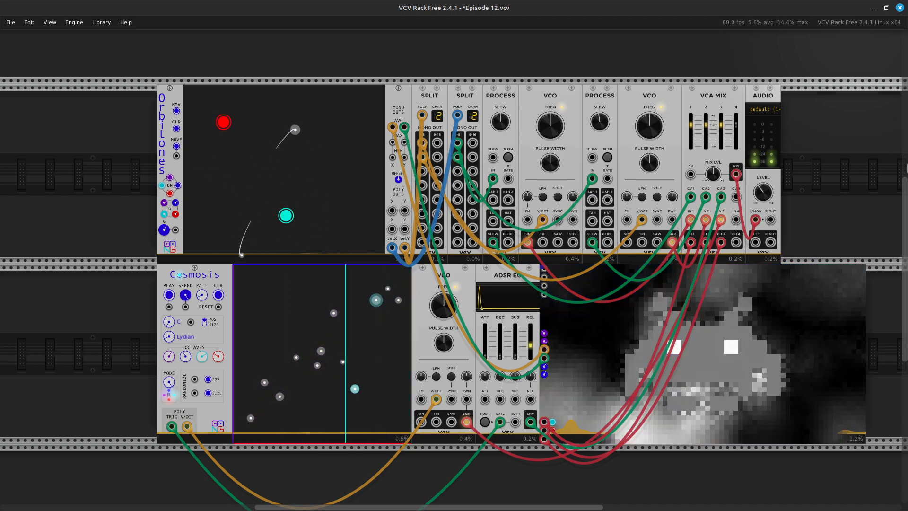
key("Print")
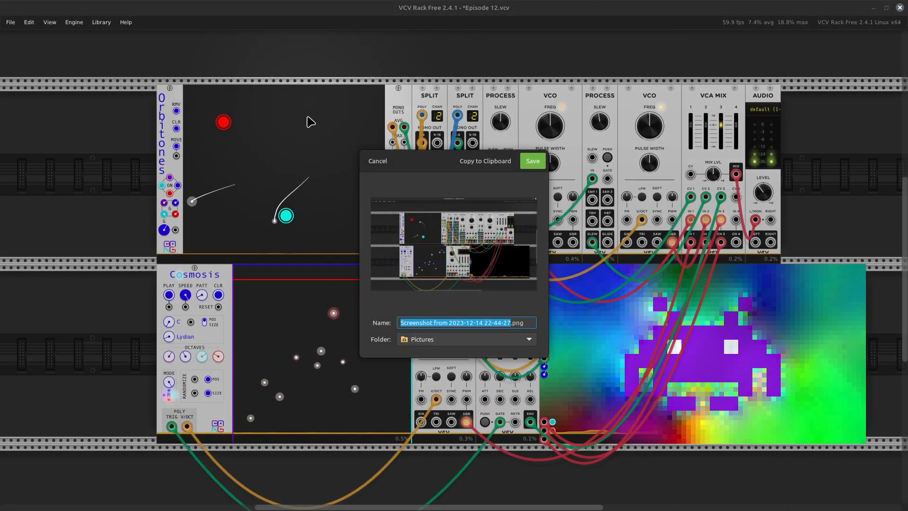
left_click(532, 163)
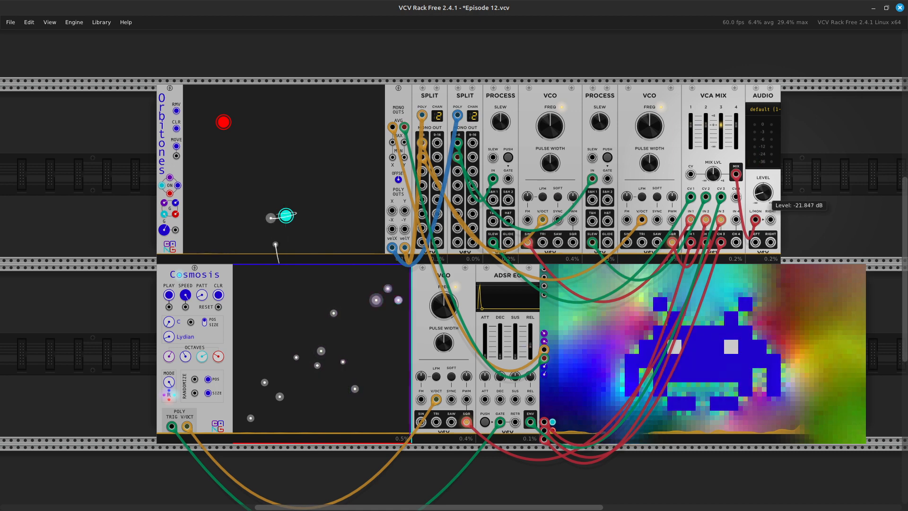
Step: Adjust the Audio module's output level and save a second screenshot of the recentred patch to the Pictures folder
left_click_drag(765, 194, 765, 203)
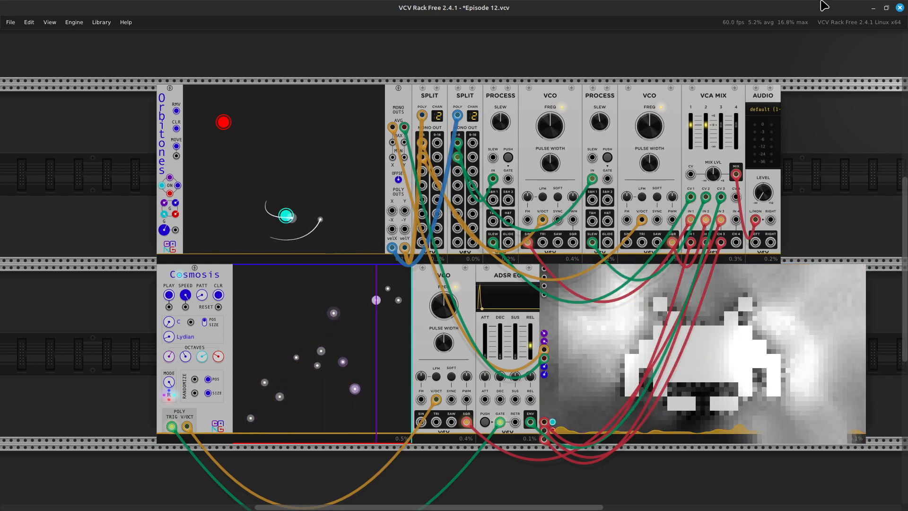
key("Right")
key("Right")
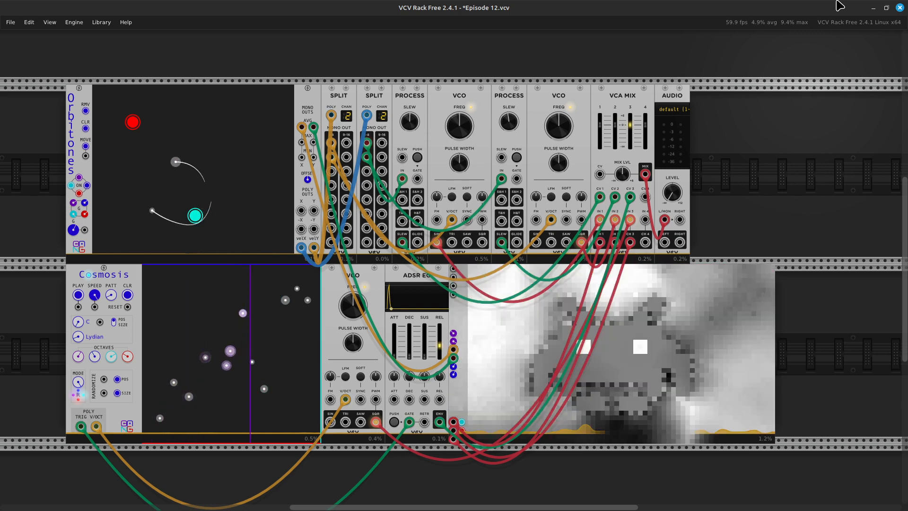
key("Print")
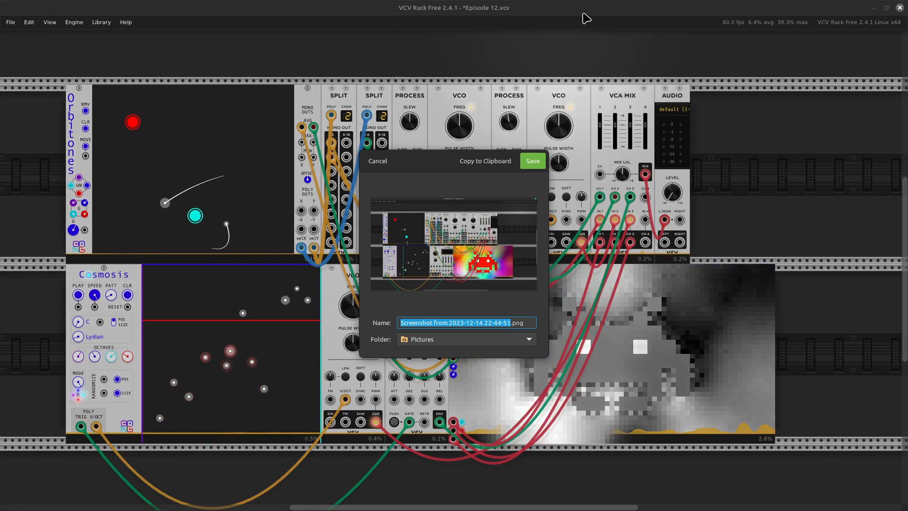
left_click(533, 162)
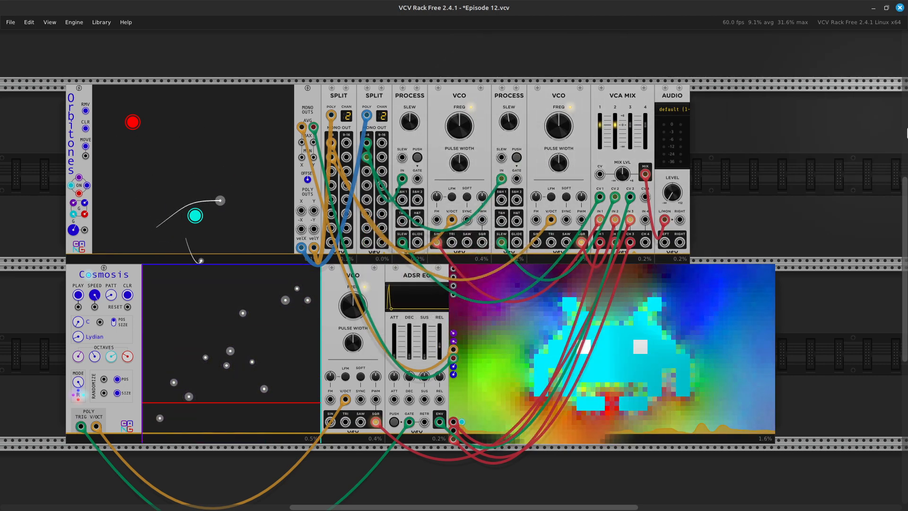